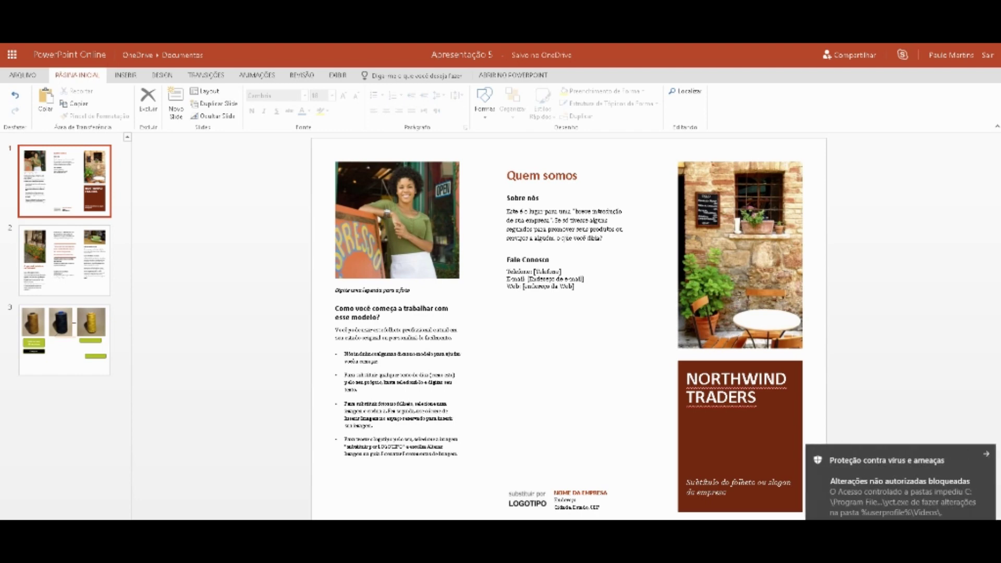
Dismiss the Windows Defender antivirus notification
left_click(986, 454)
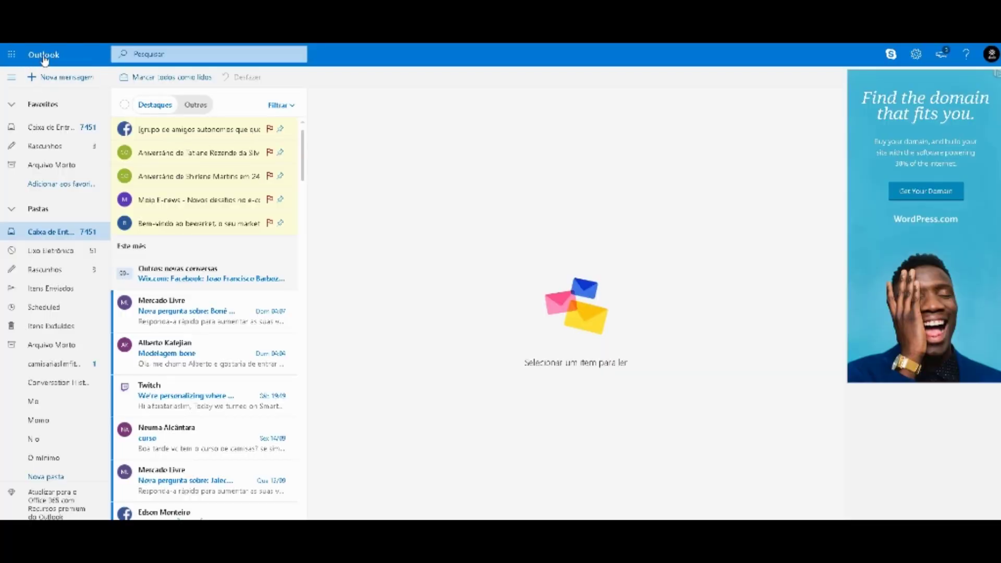
Switch from Outlook to PowerPoint Online using the app launcher
left_click(11, 54)
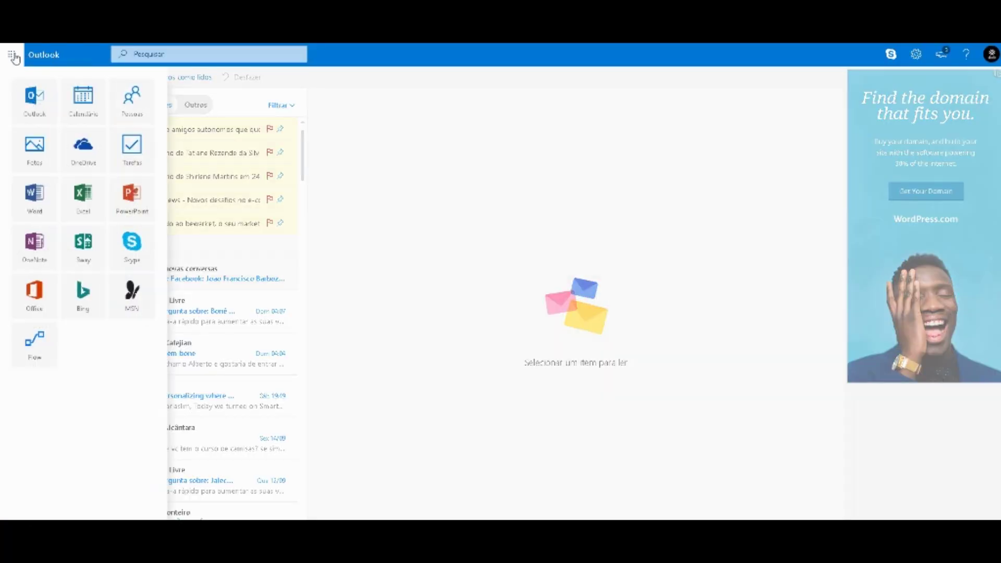
left_click(128, 205)
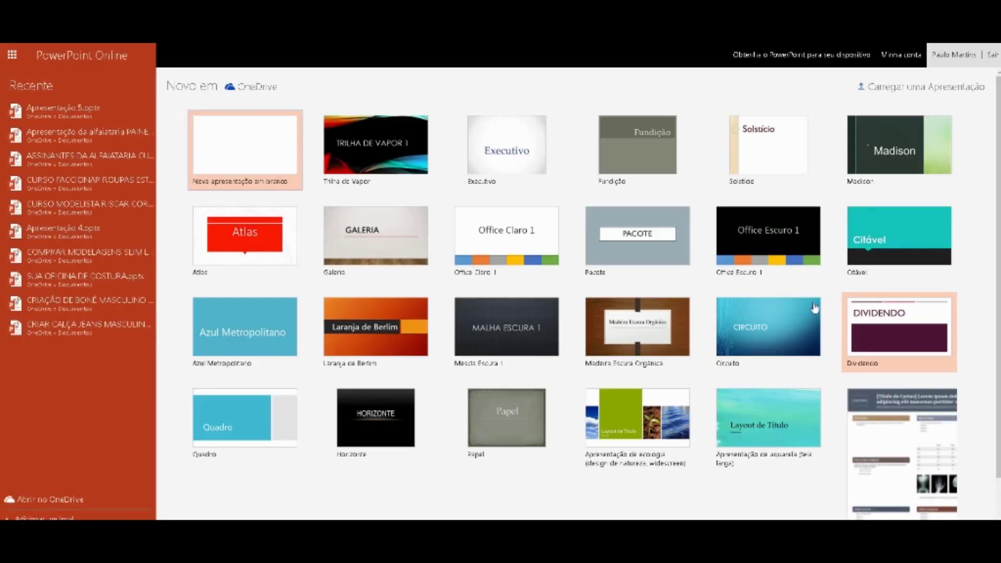
Browse the template gallery, then reopen Apresentação 5 from the recent files
scroll(645, 269, "down", 1)
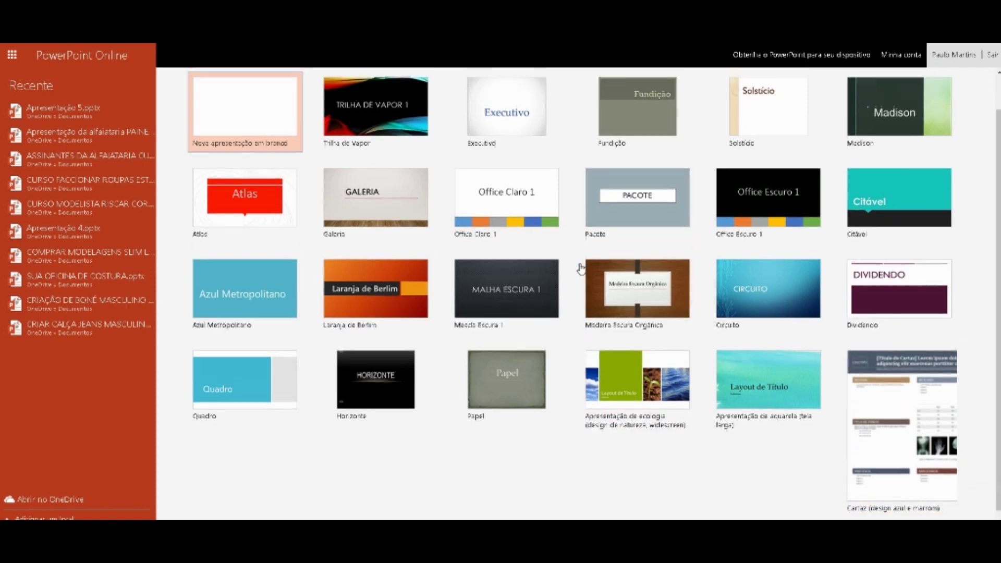
scroll(579, 266, "up", 1)
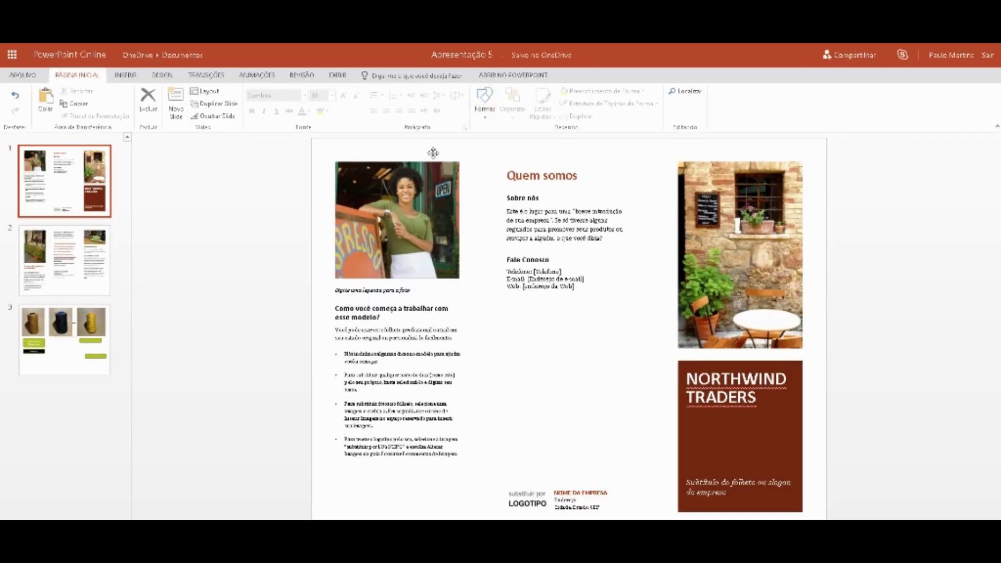
Rename the presentation from 'Apresentação 5' to 'linha para costura'
left_click(497, 58)
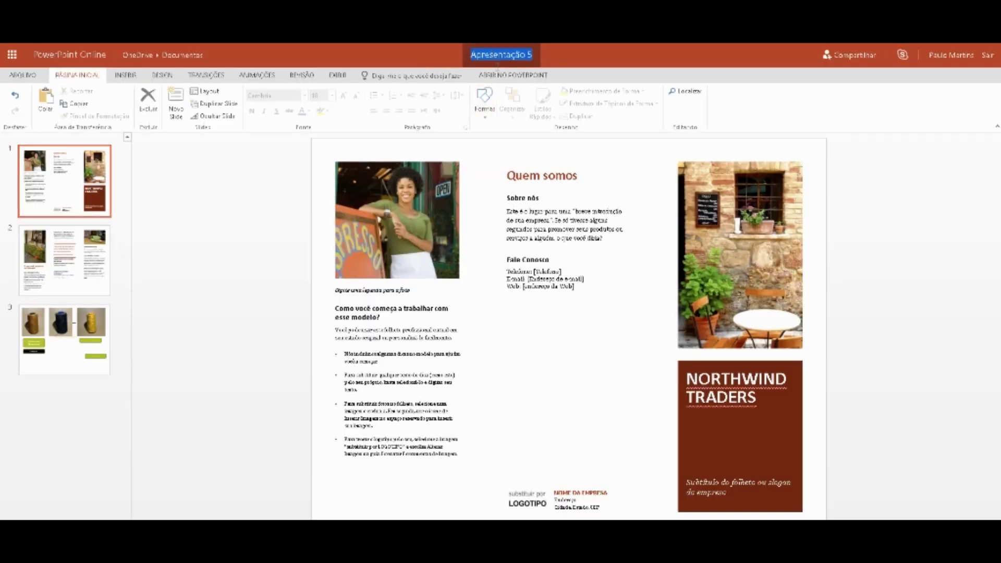
left_click(533, 55)
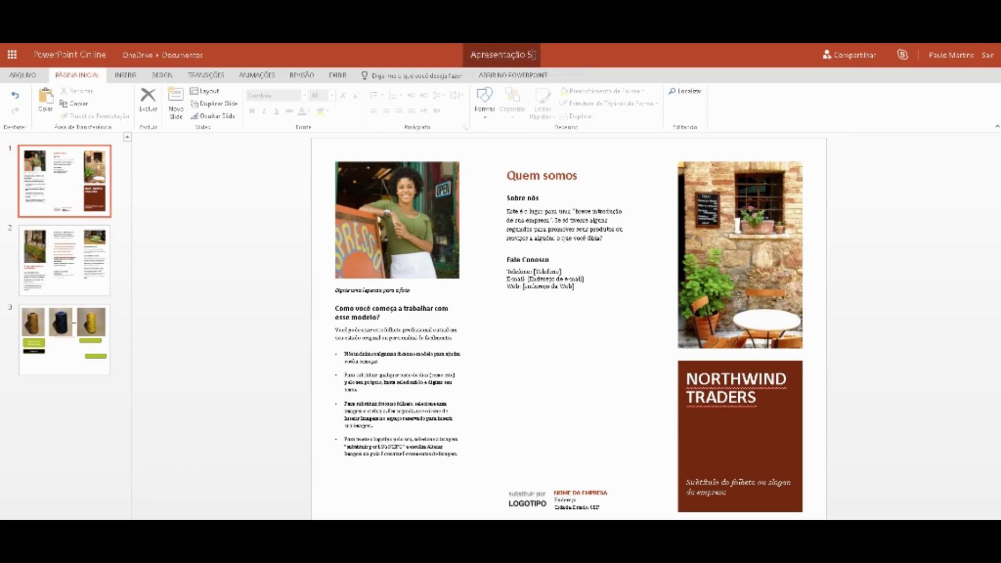
key("BackSpace")
key("BackSpace")
key("BackSpace")
key("BackSpace")
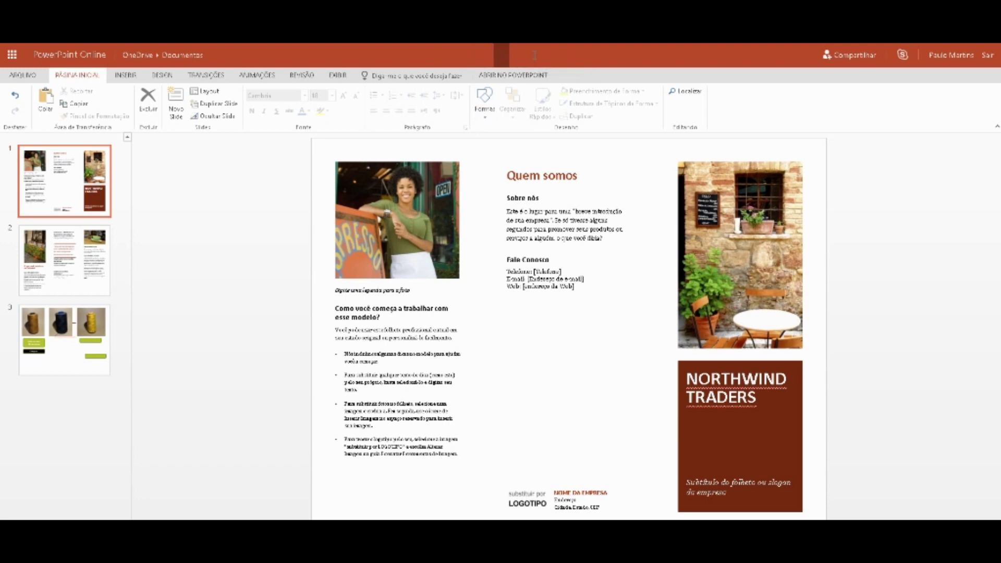
key("BackSpace")
key("BackSpace")
key("BackSpace")
type("linha")
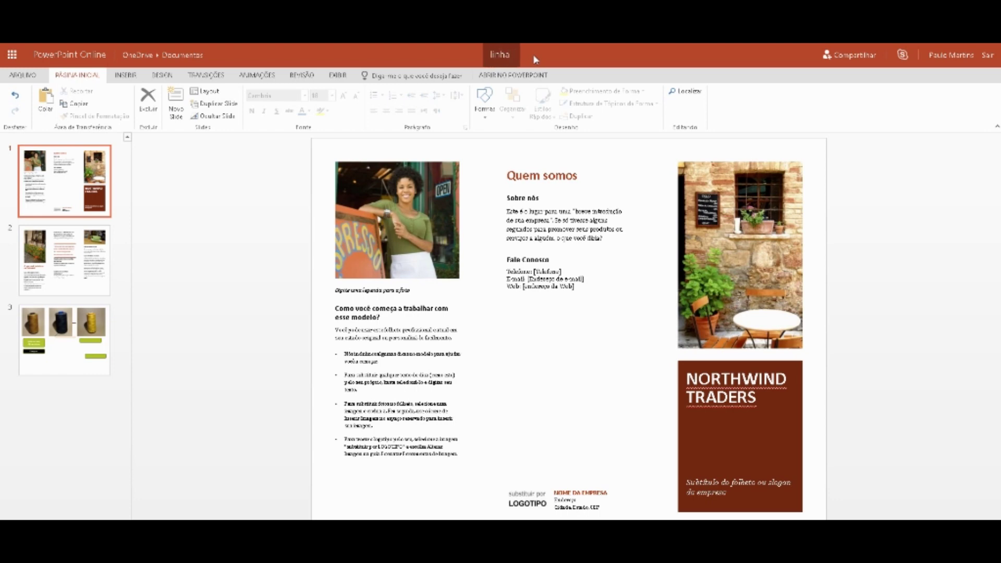
type(" pa")
type("ra costu")
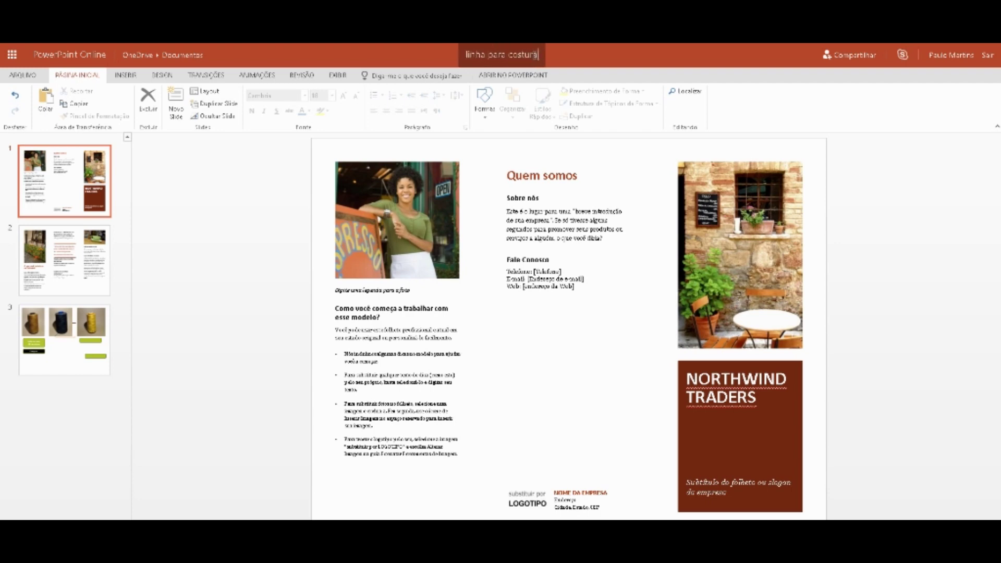
type("ra")
key("Return")
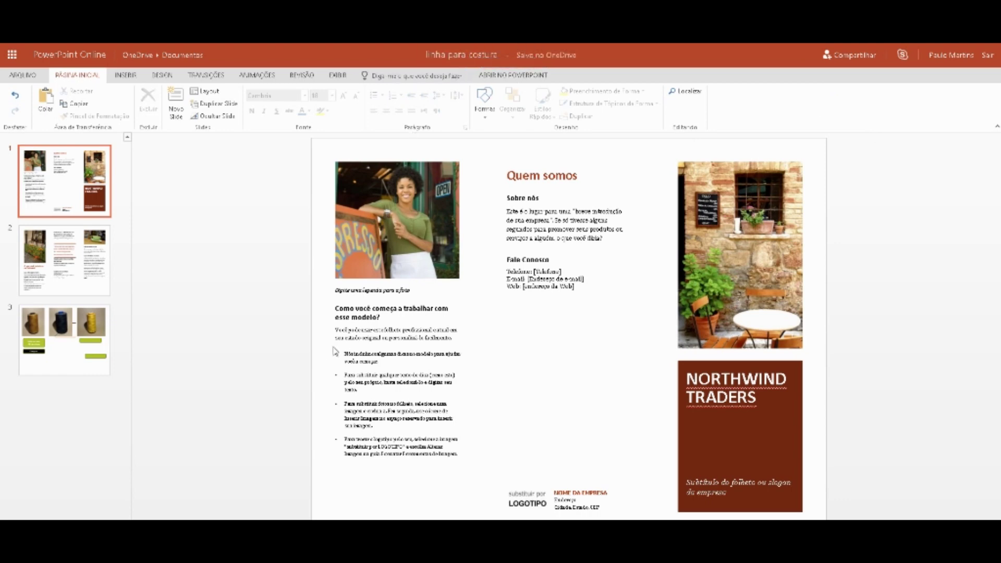
Select the Quem somos heading, look over the INSERIR and DESIGN options, then open slide 2
left_click(540, 177)
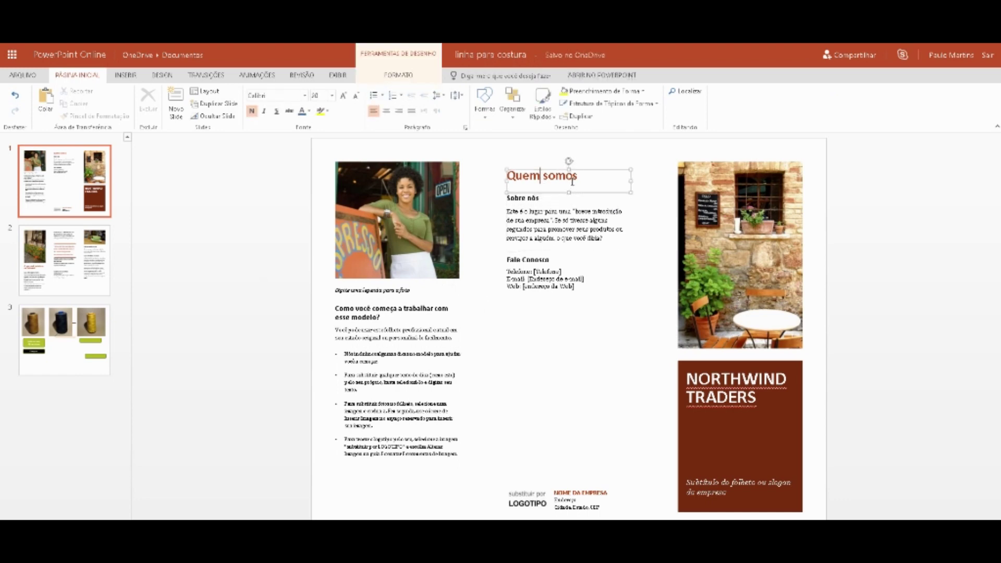
left_click(125, 75)
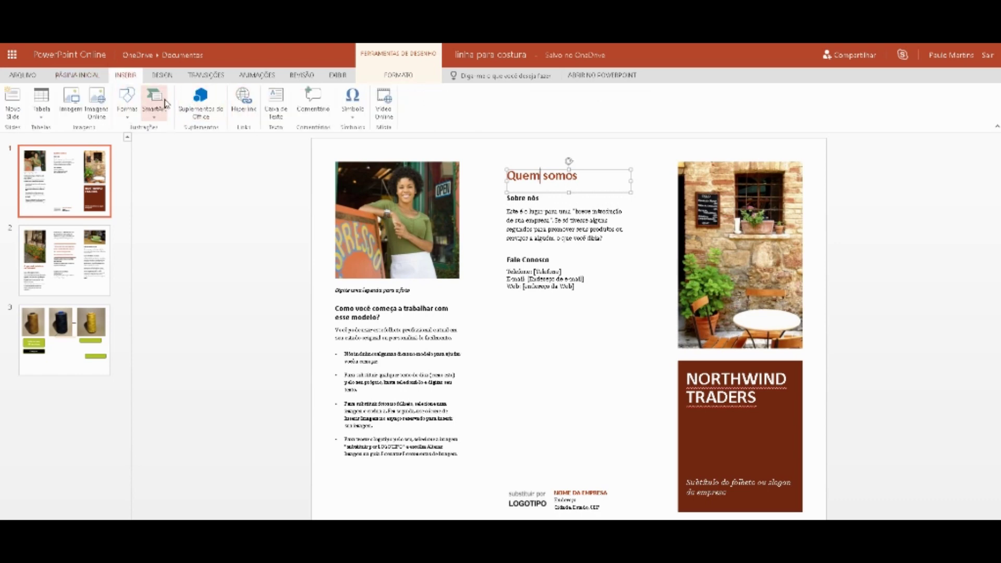
left_click(159, 76)
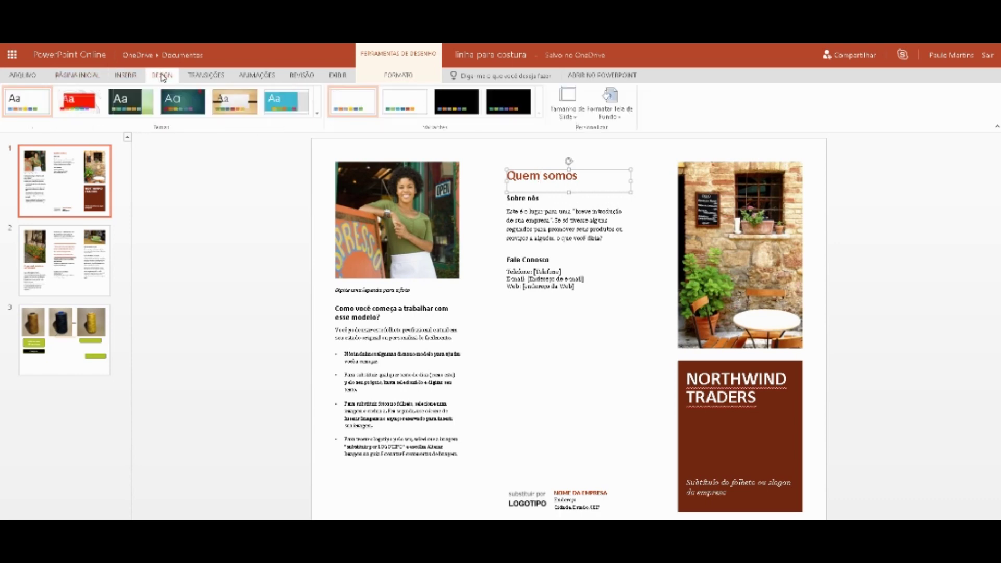
left_click(124, 78)
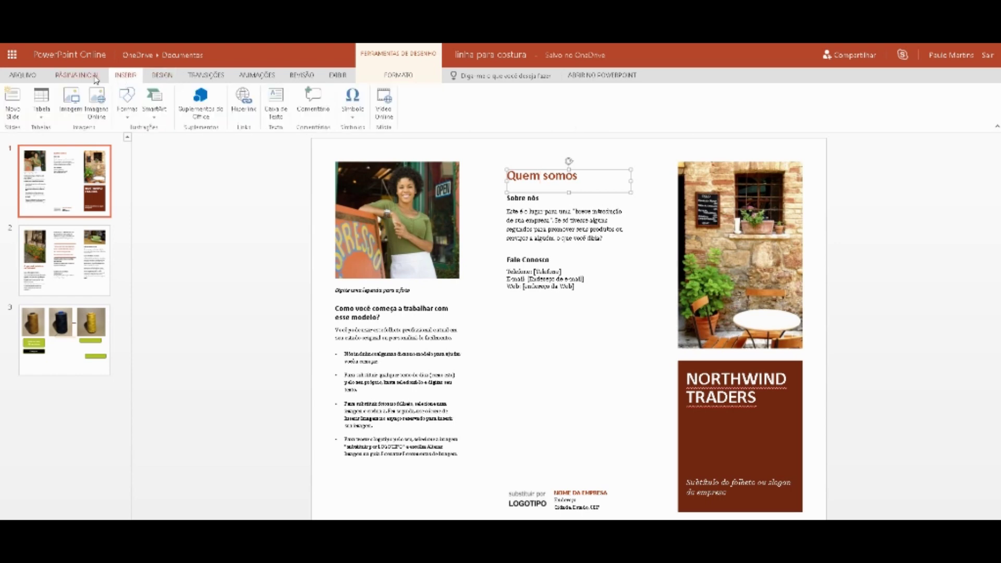
left_click(98, 76)
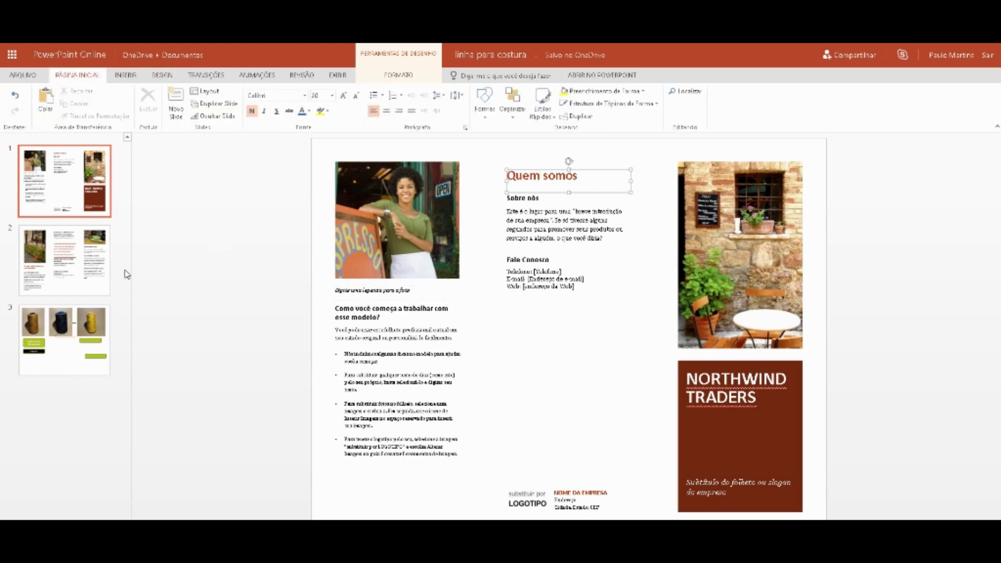
left_click(71, 255)
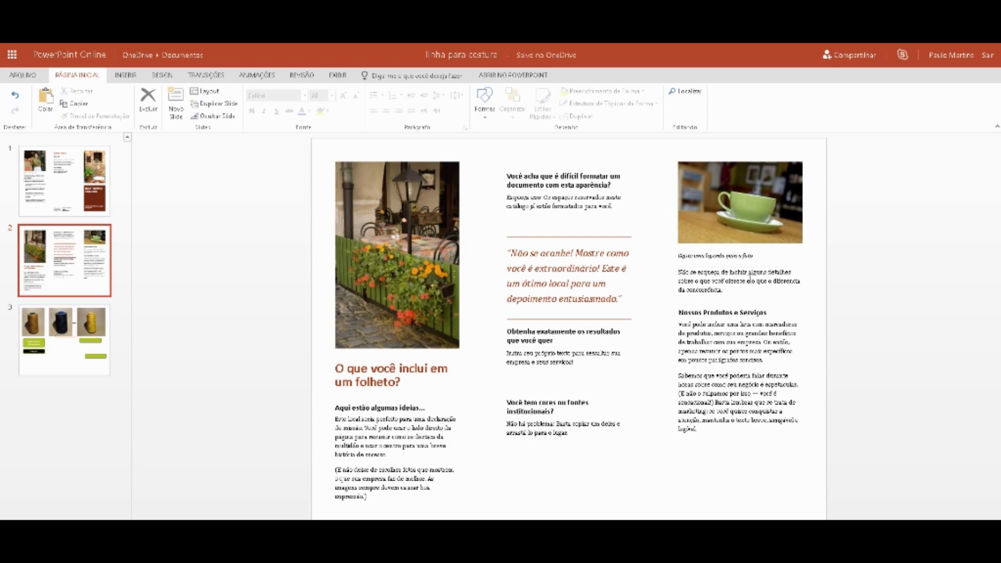
Delete the coffee-cup picture from slide 2
left_click(730, 292)
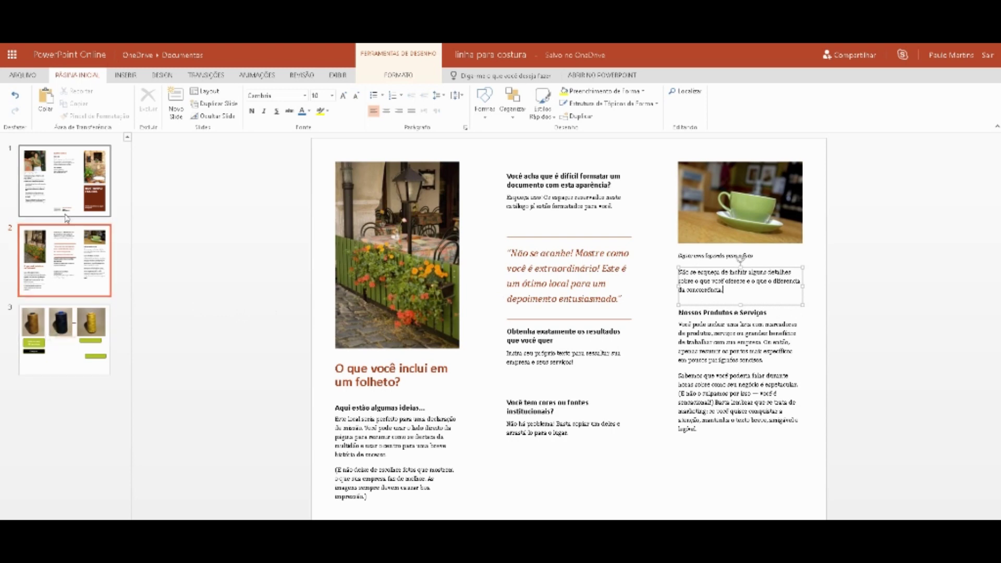
left_click(736, 160)
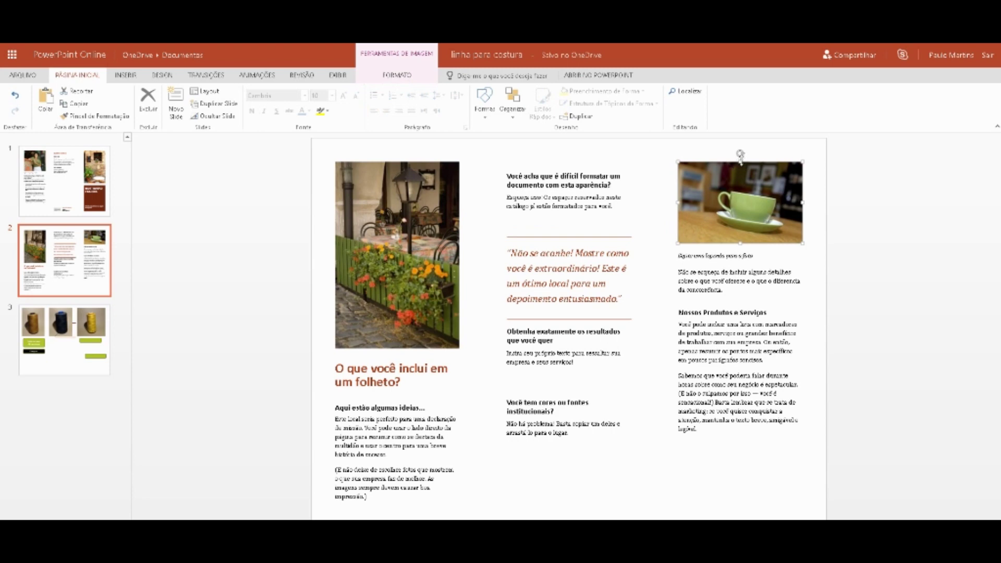
left_click(149, 101)
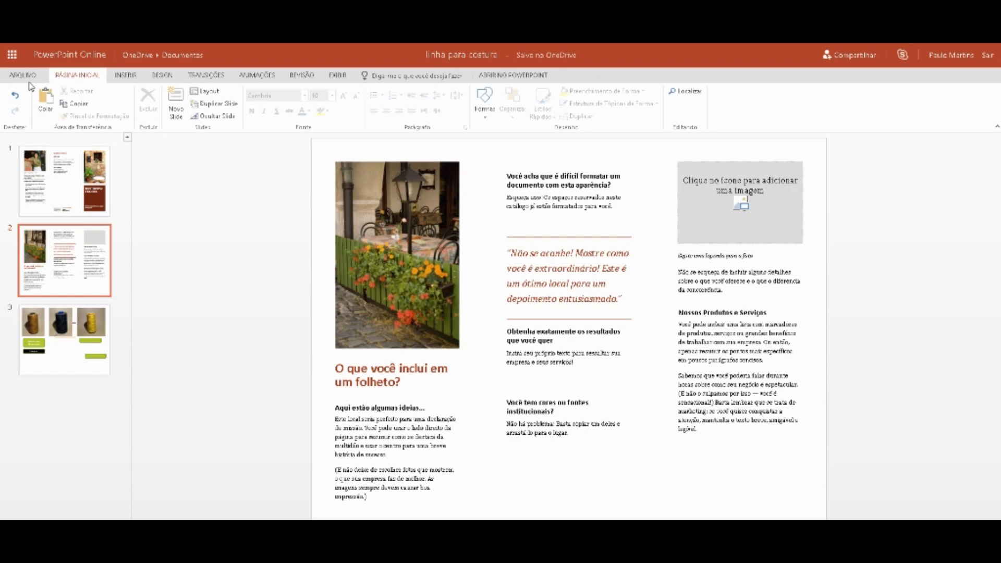
Check the INSERIR options, then move to slide 3 with the thread spools
left_click(127, 82)
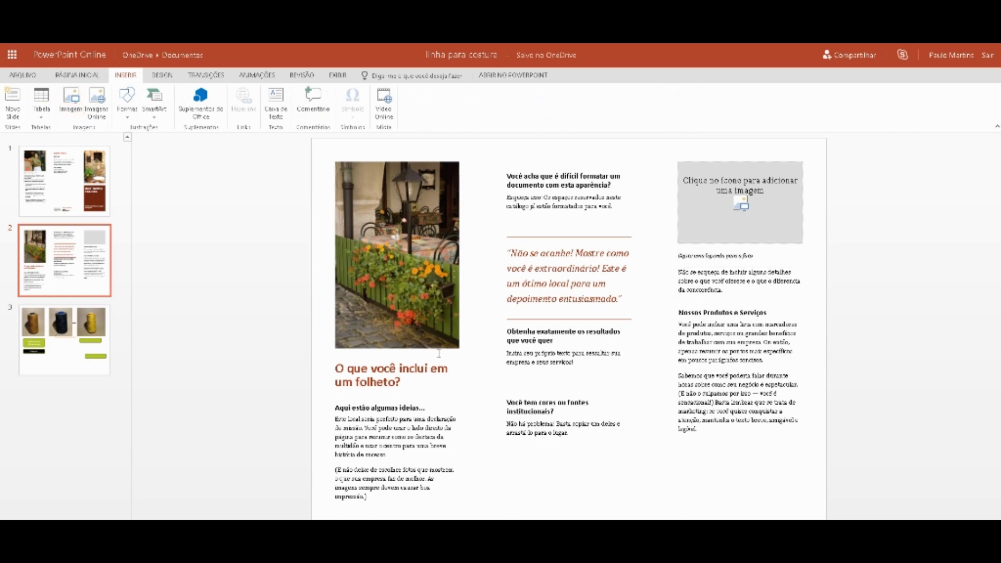
left_click(572, 367)
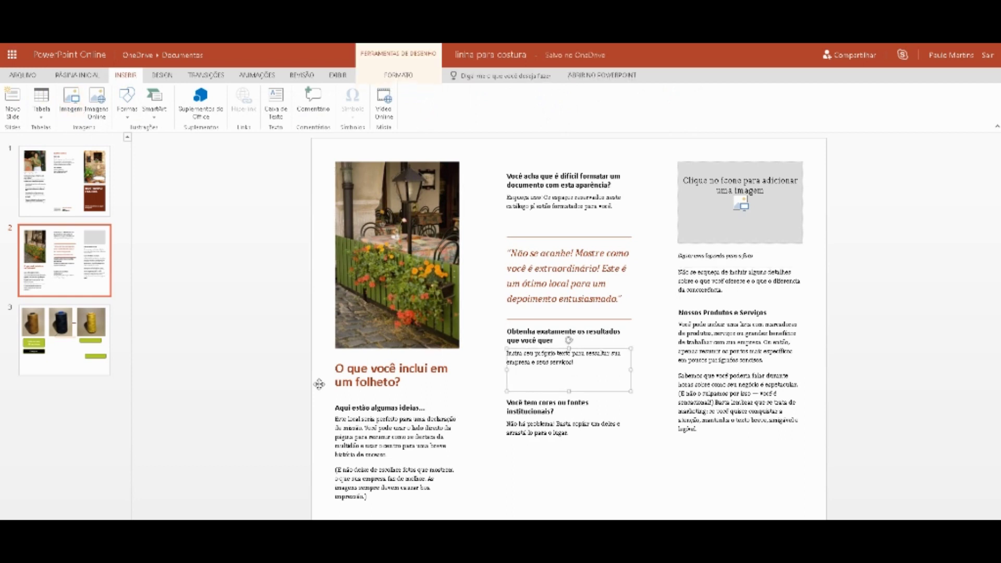
left_click(76, 330)
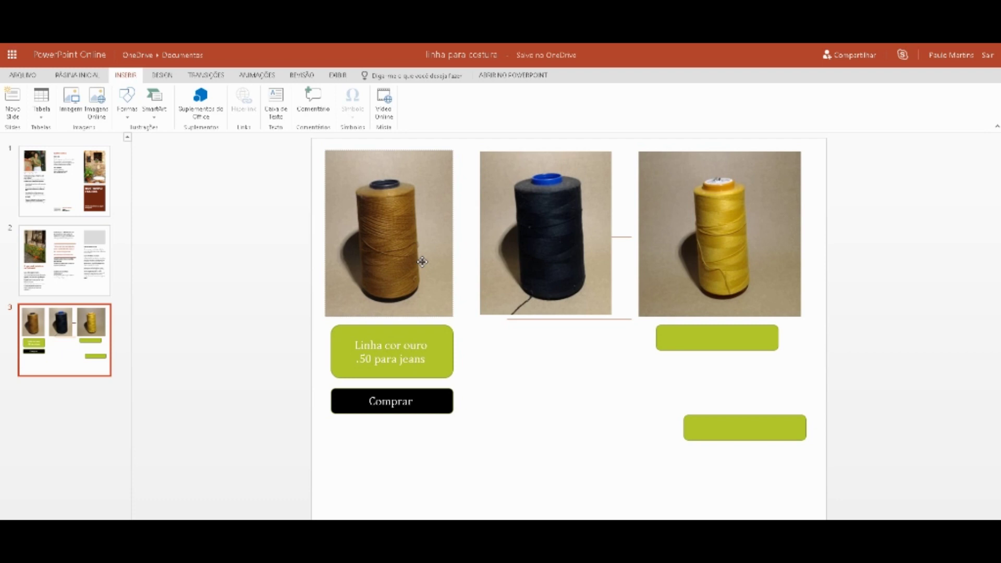
left_click(337, 75)
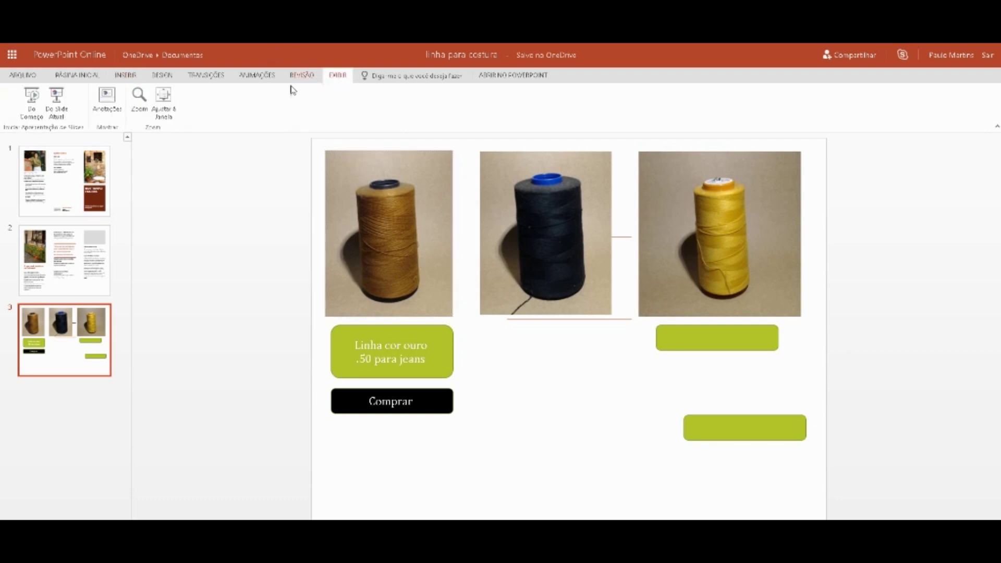
left_click(56, 100)
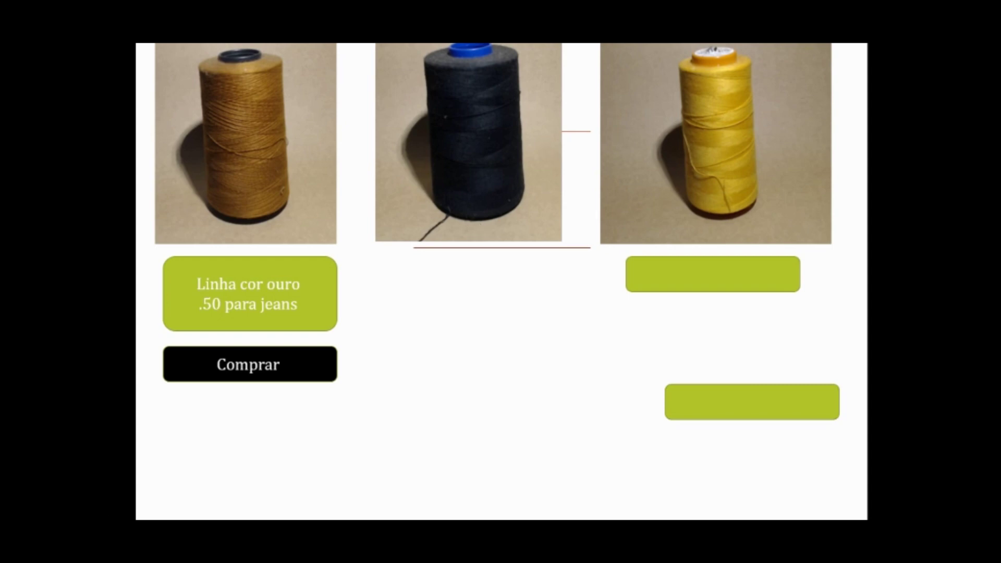
key("Escape")
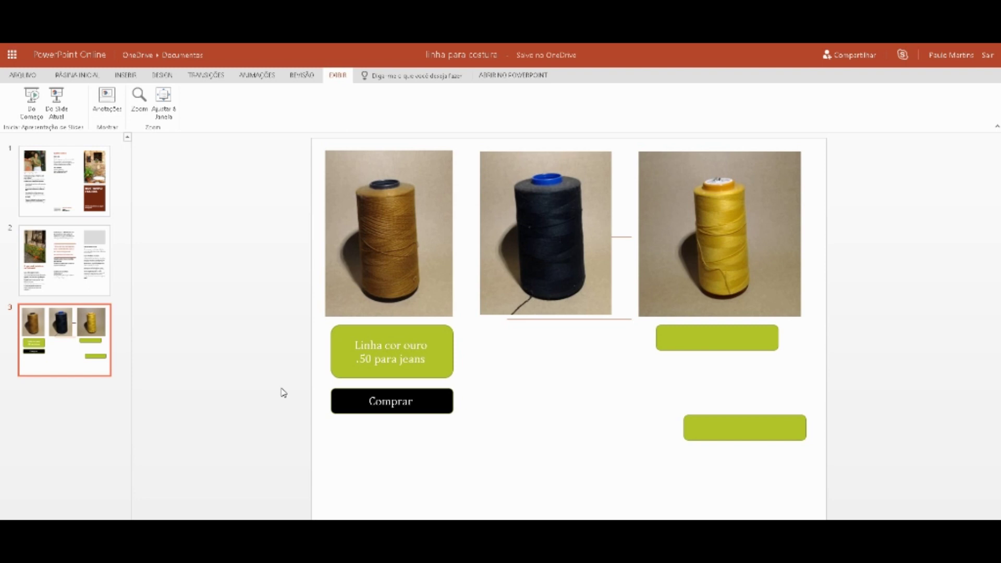
Inspect the Comprar button and green label boxes on slide 3
left_click(440, 412)
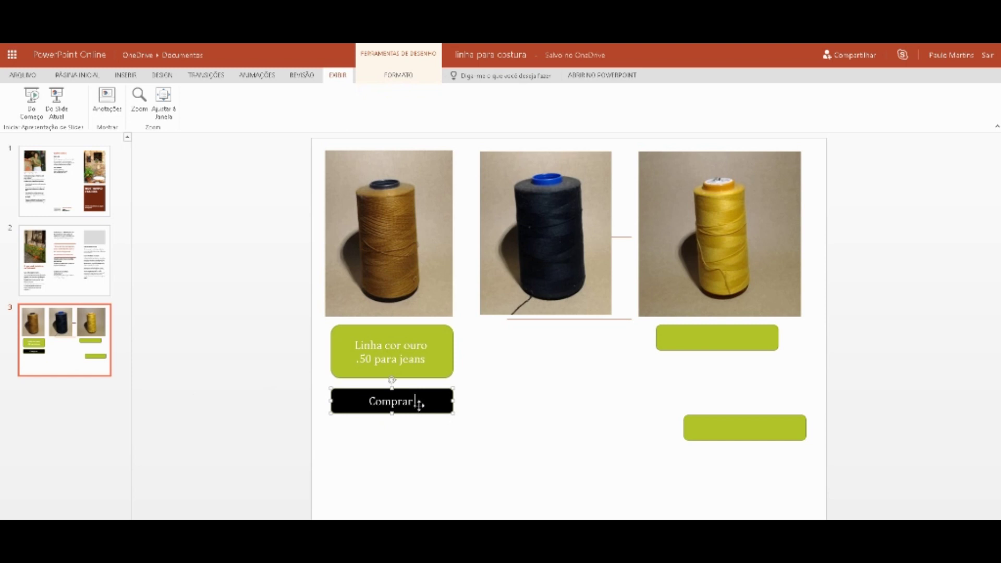
left_click(396, 356)
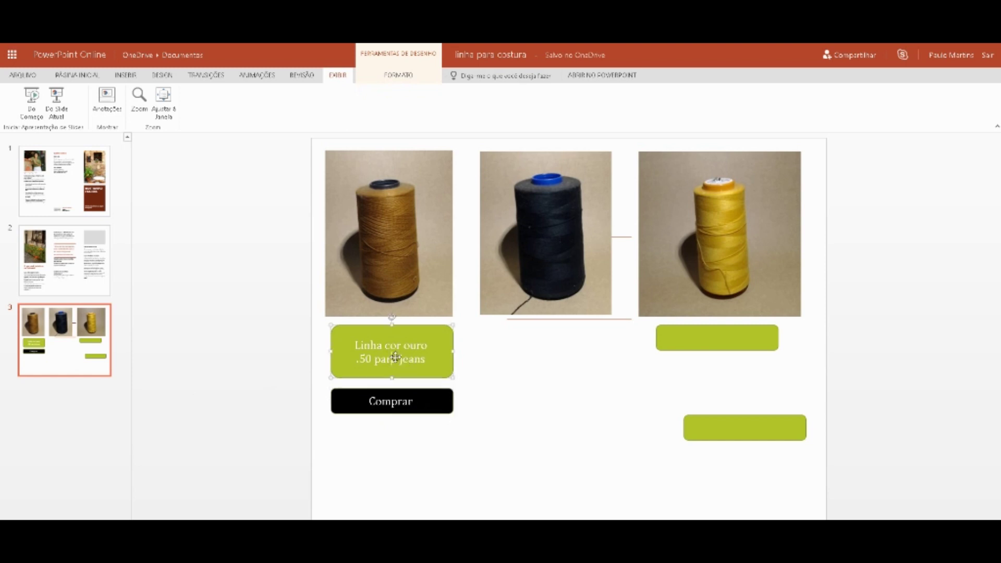
left_click(670, 349)
left_click(633, 348)
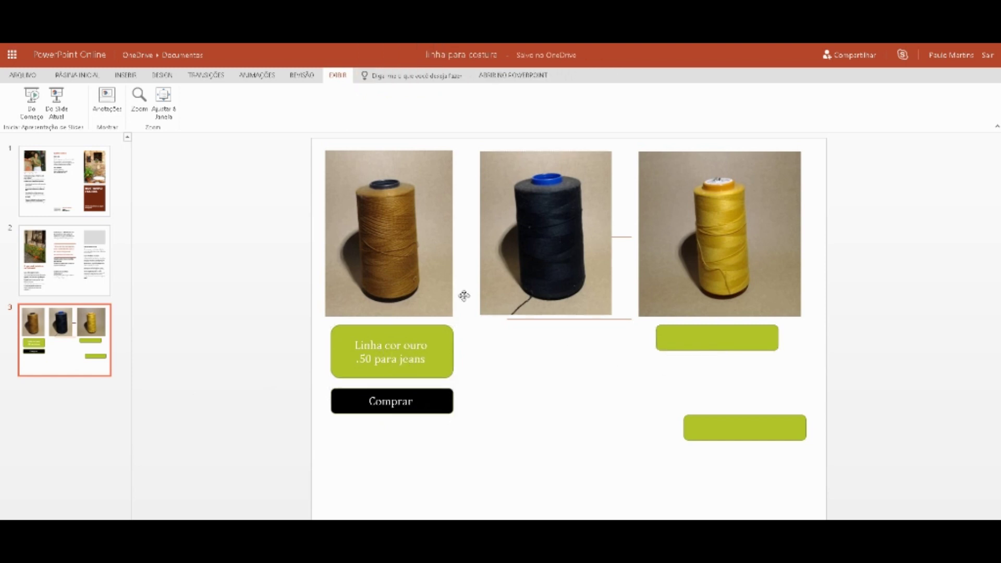
left_click(156, 78)
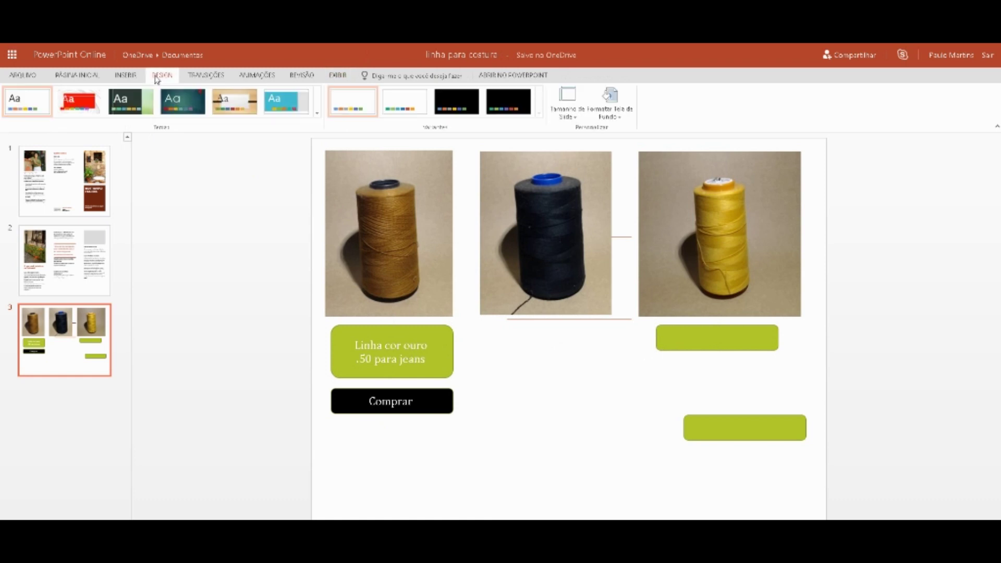
Insert a rounded rectangle under the dark spool, as tall as the gold label
left_click(132, 77)
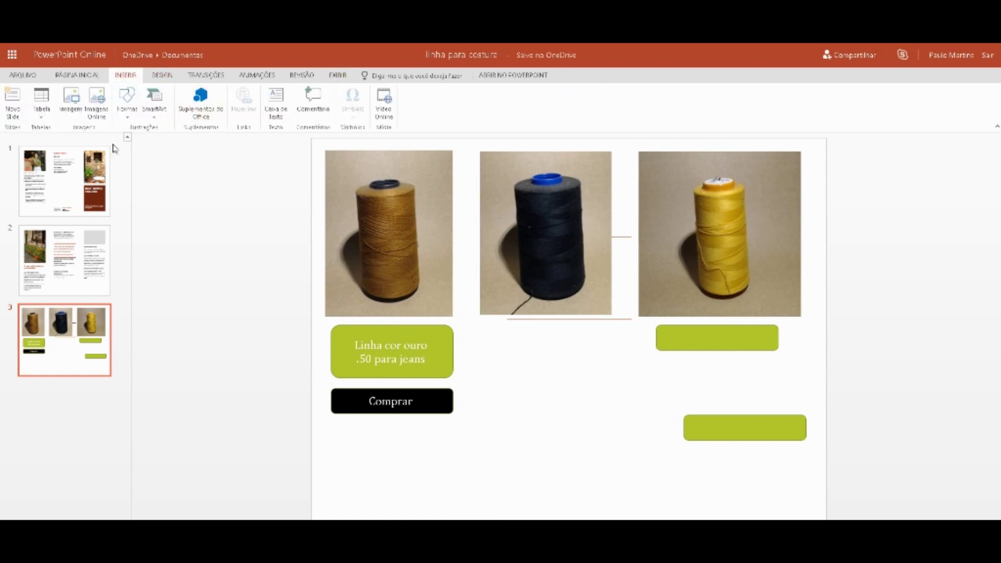
left_click(129, 112)
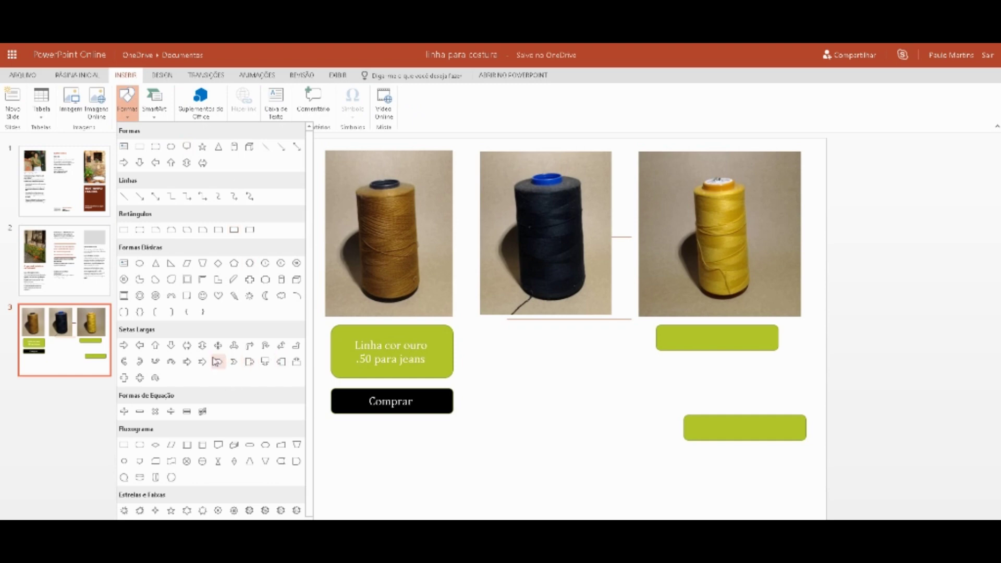
left_click(158, 151)
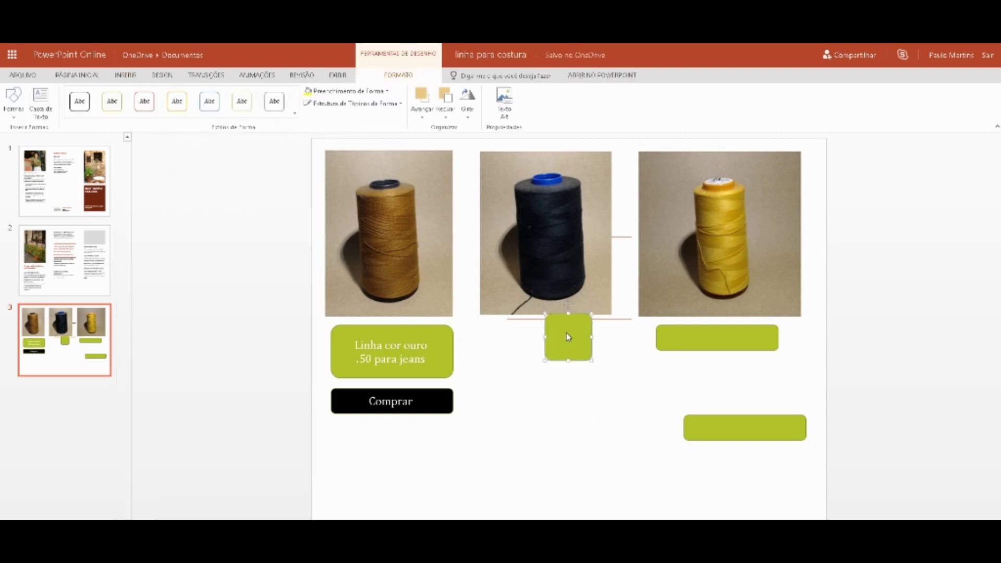
mouse_move(566, 326)
left_mouse_down()
mouse_move(508, 336)
mouse_move(611, 345)
left_mouse_up()
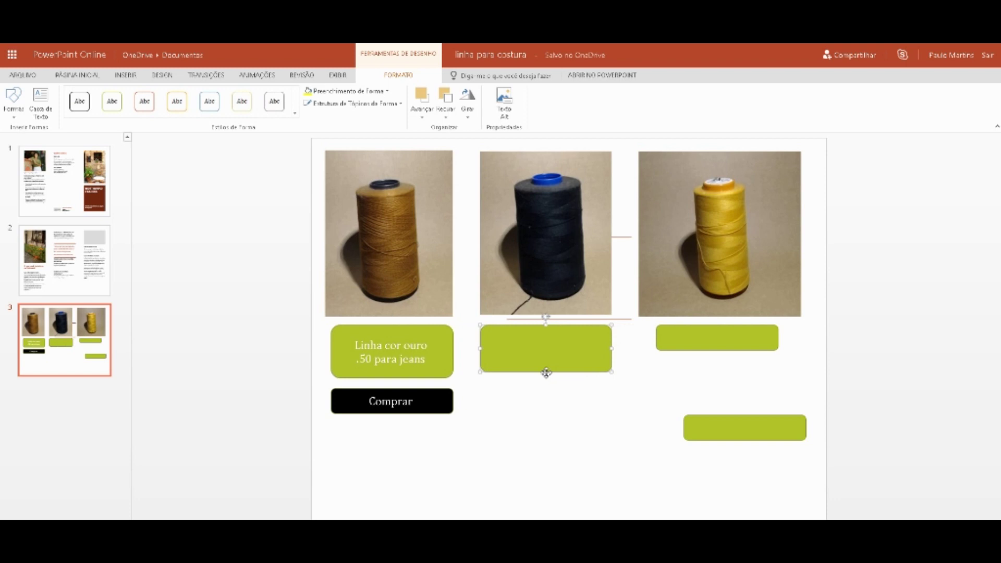
left_click_drag(546, 373, 546, 378)
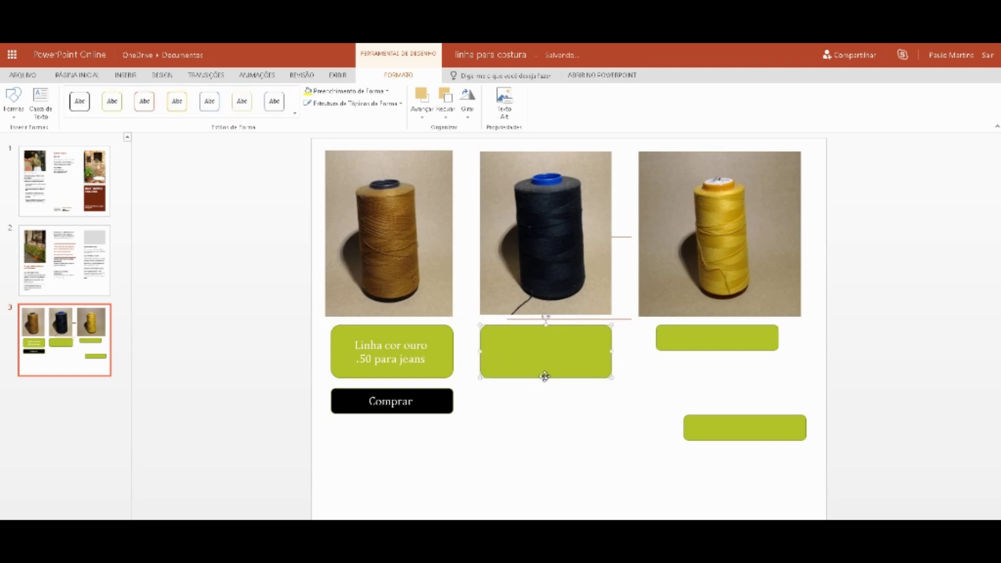
left_click(576, 415)
left_click(707, 209)
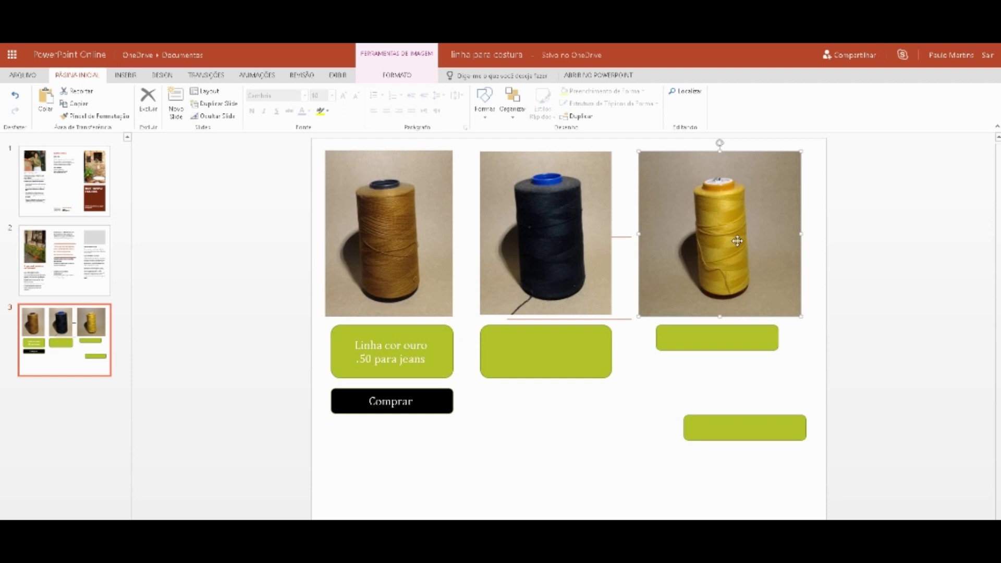
Look at the fill colours for the green box under the dark spool without changing them
left_click(580, 351)
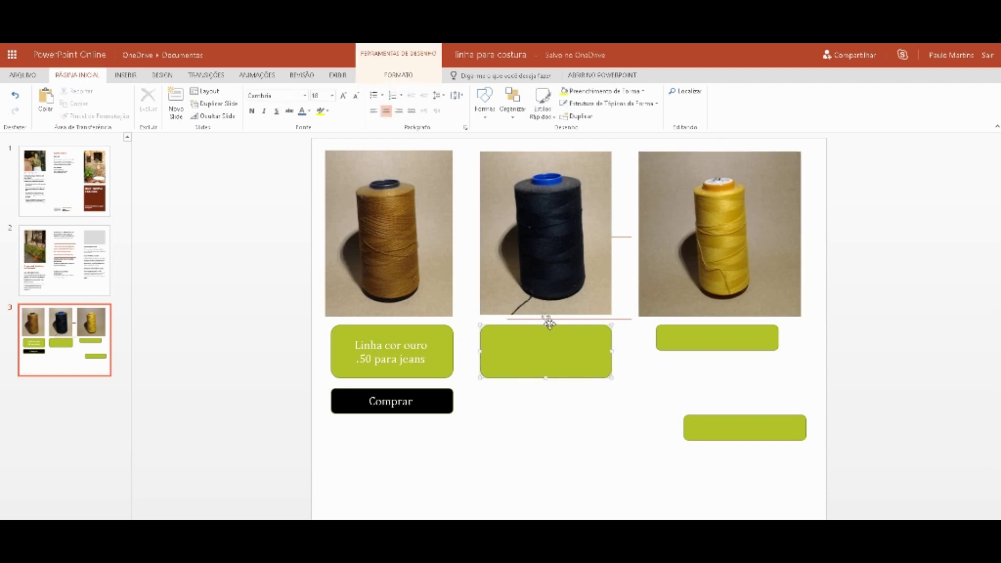
left_click(643, 94)
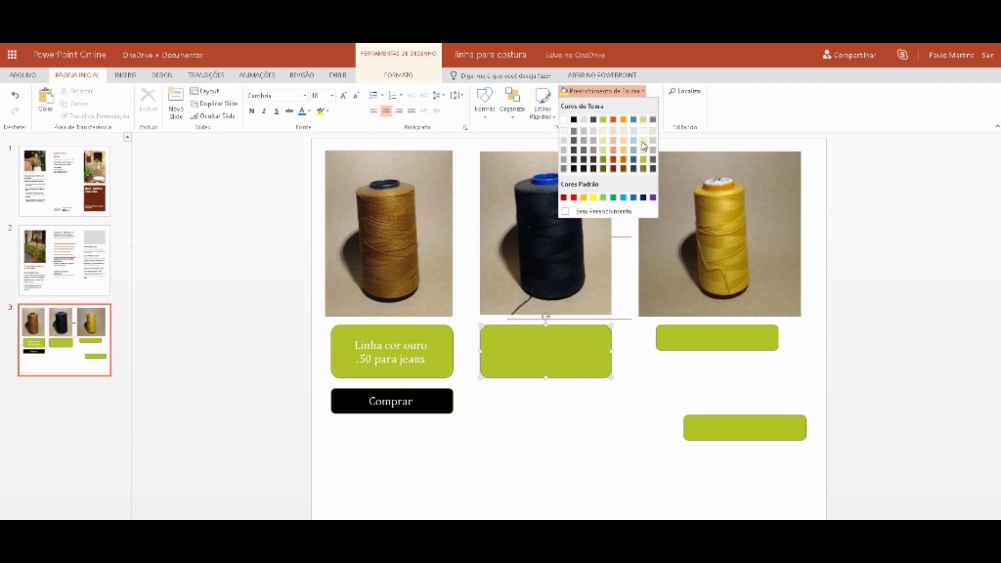
left_click(549, 448)
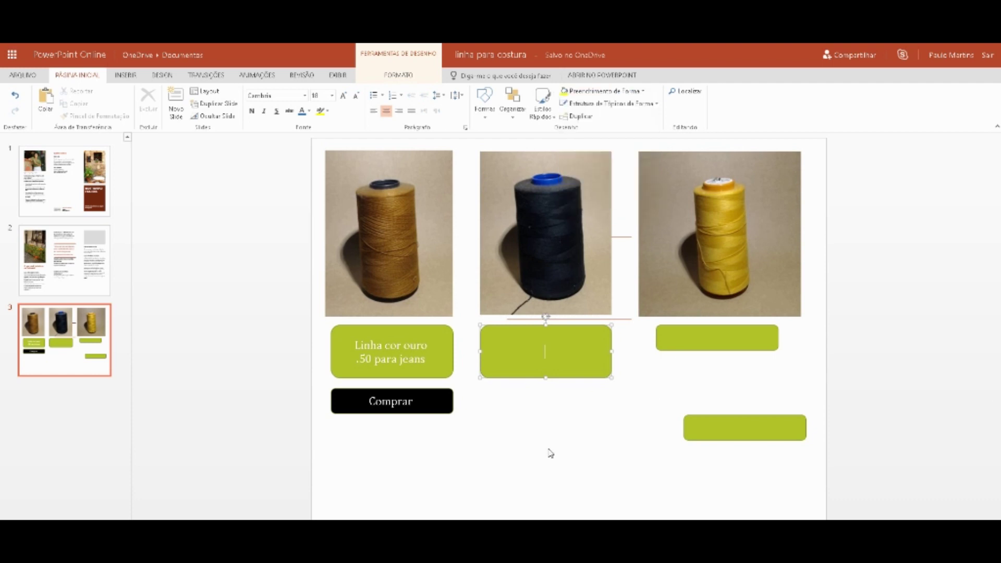
Select the Comprar button and Linha cor ouro label, then return to slide 2
left_click(424, 402)
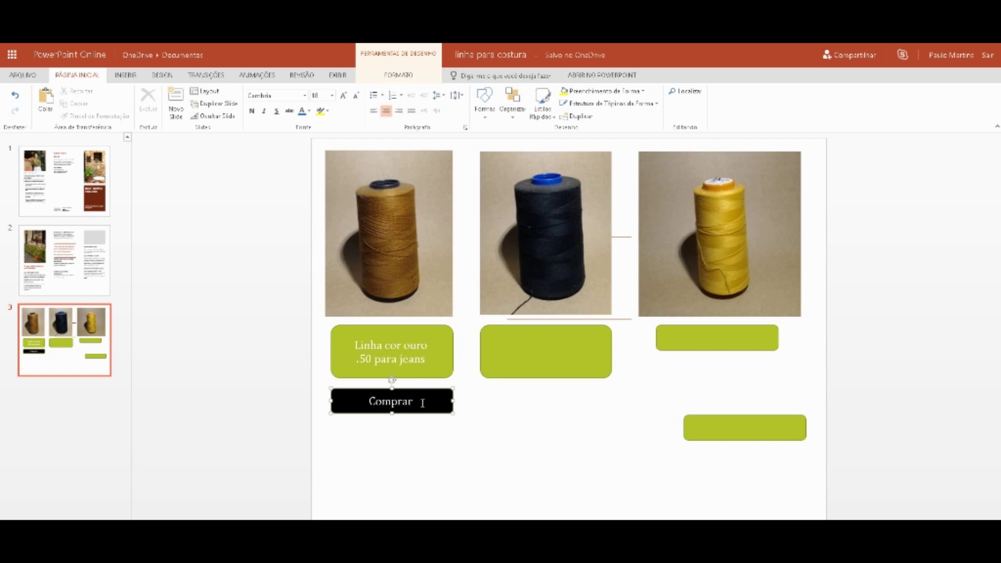
left_click(429, 366)
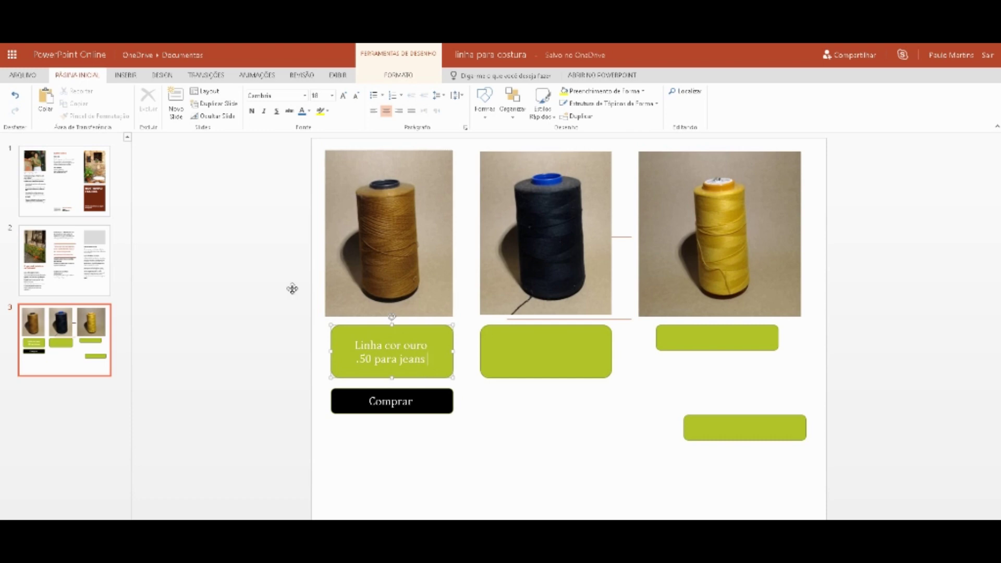
left_click(76, 257)
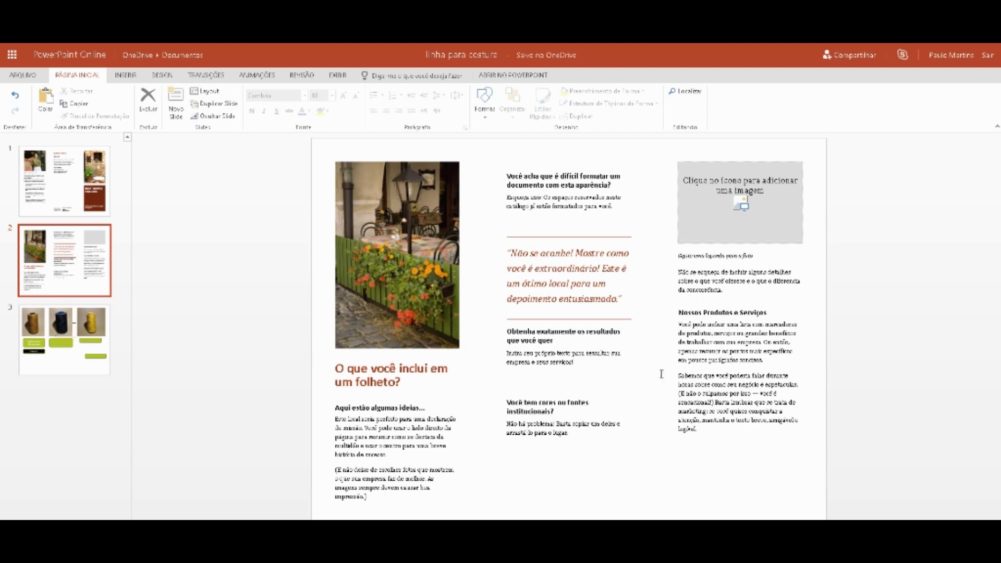
left_click(723, 404)
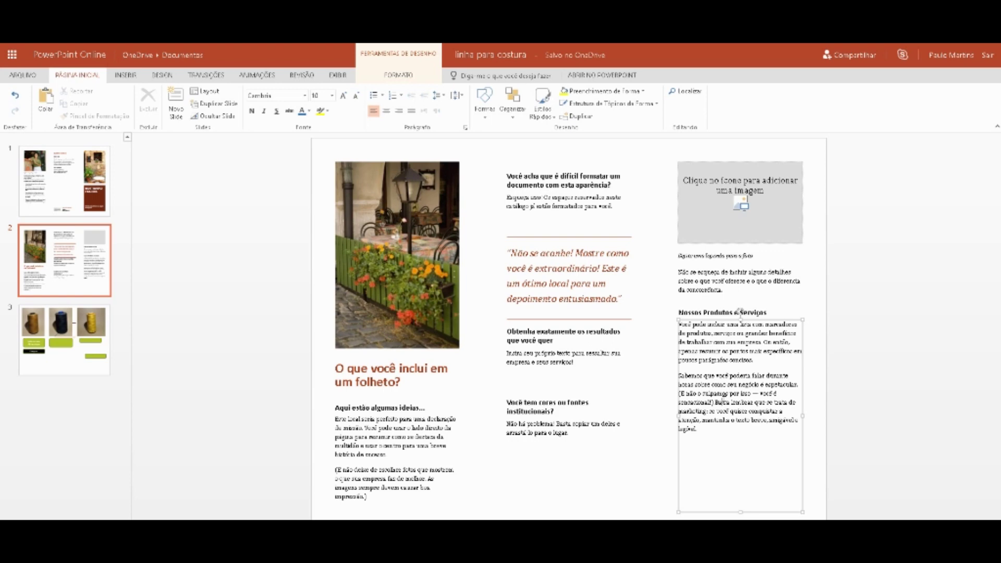
left_click(792, 213)
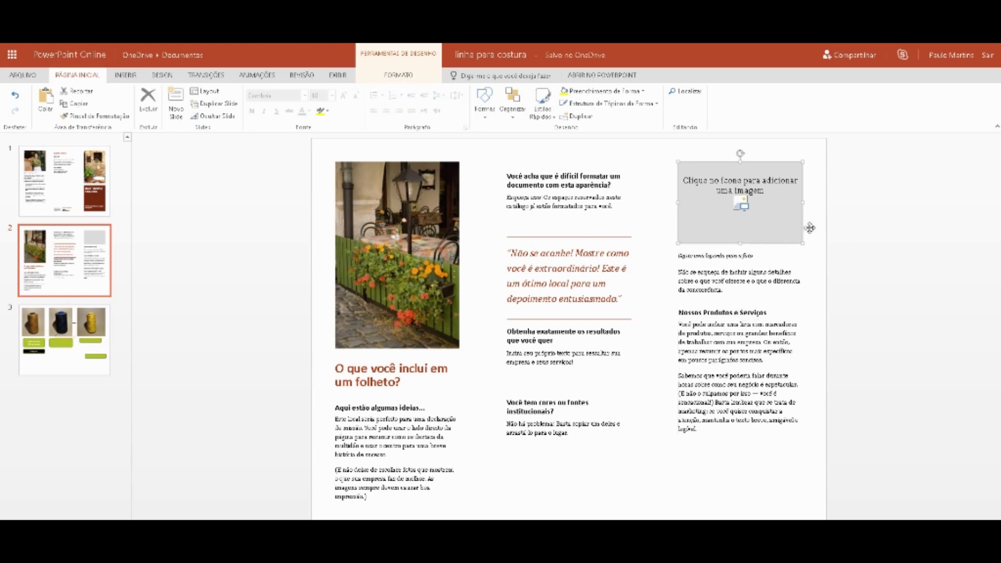
left_click(813, 230)
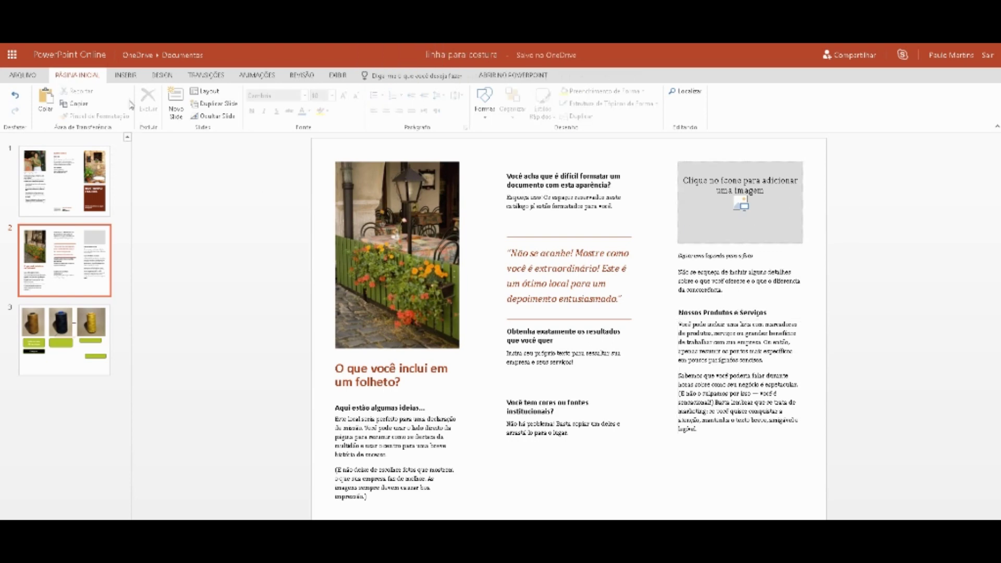
left_click(134, 77)
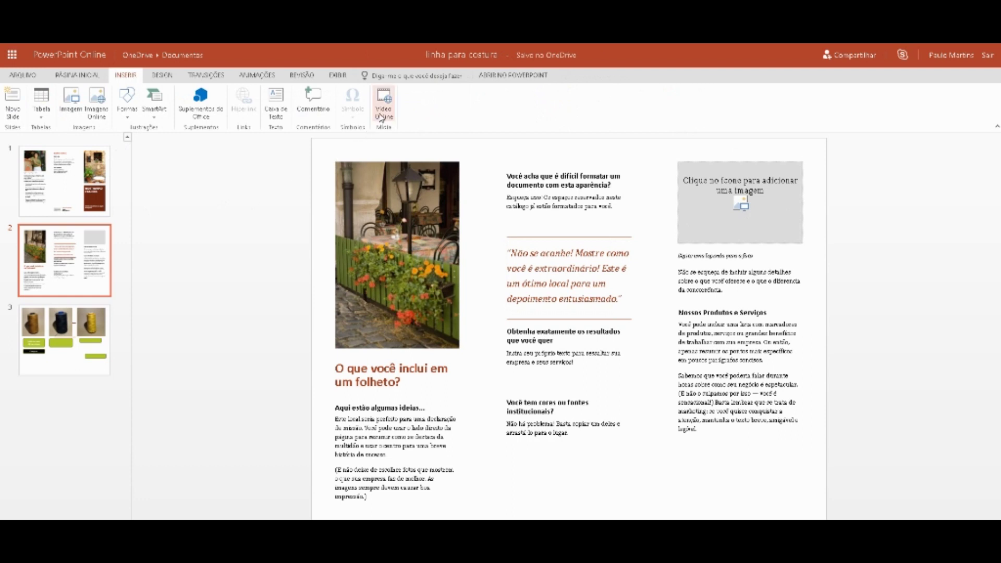
left_click(382, 117)
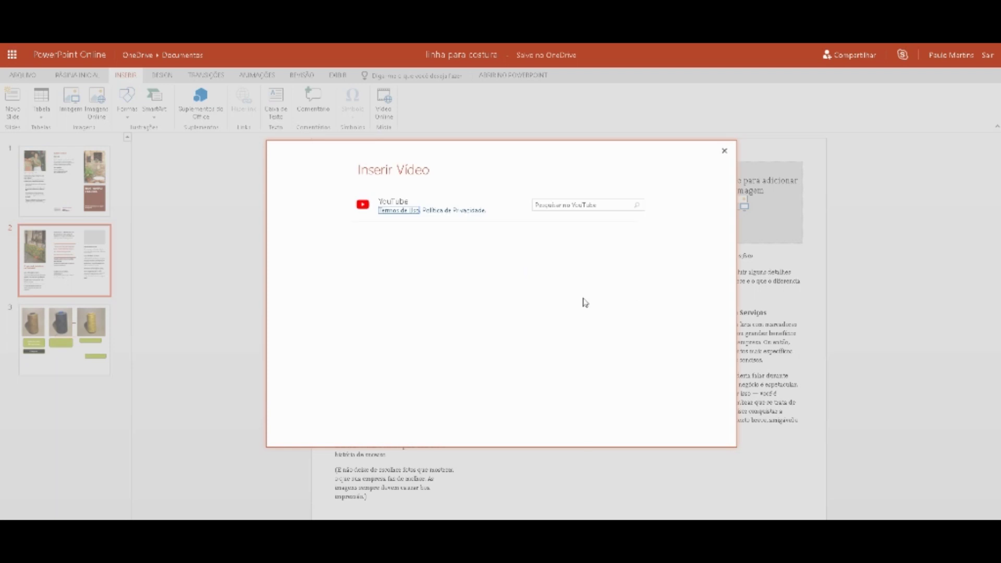
left_click(580, 204)
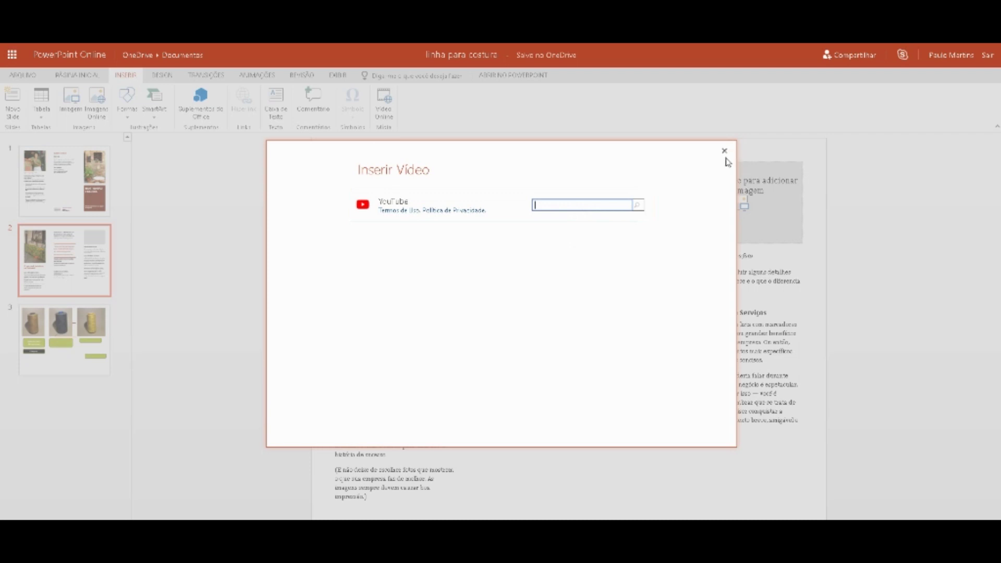
left_click(724, 150)
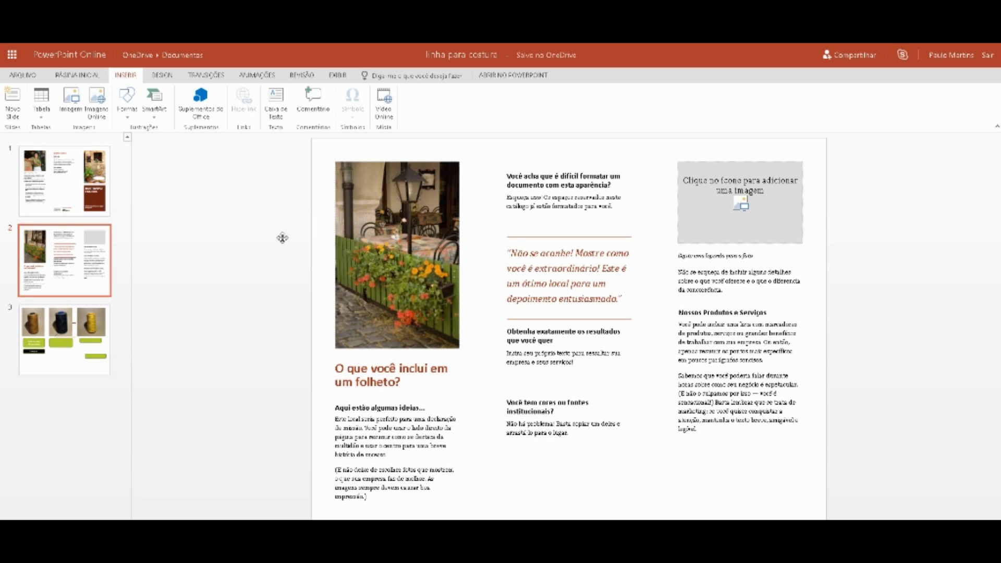
left_click(851, 55)
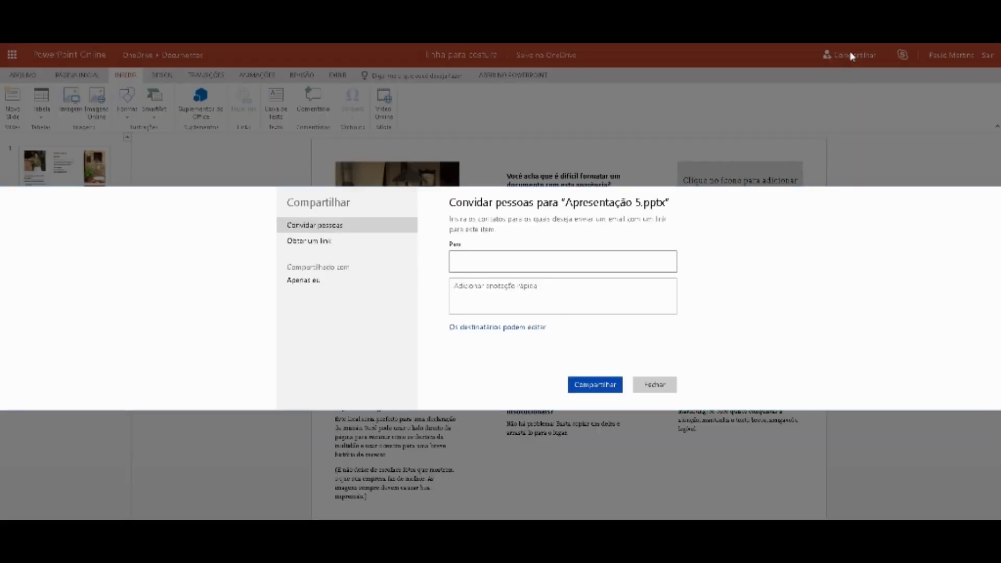
left_click(329, 248)
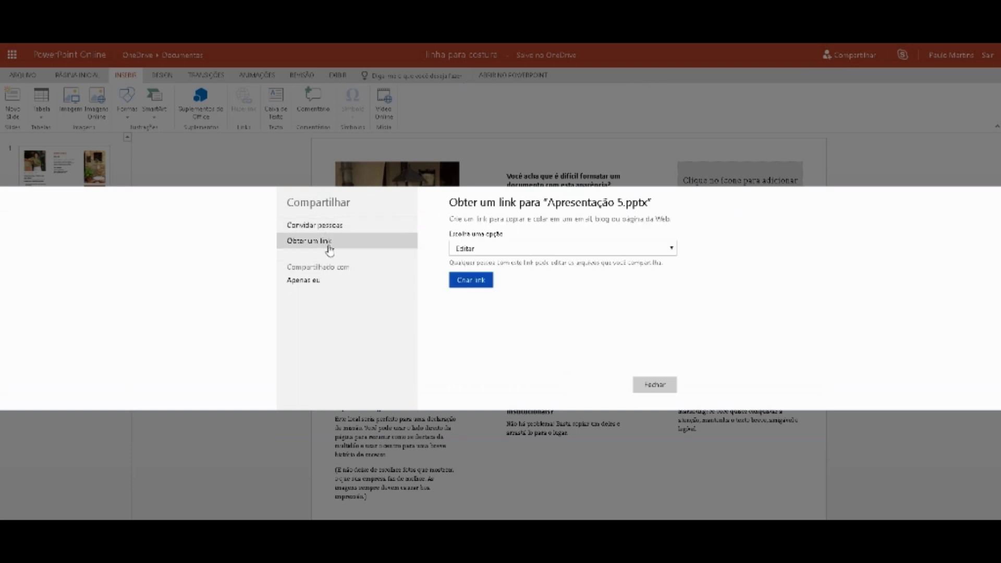
left_click(670, 249)
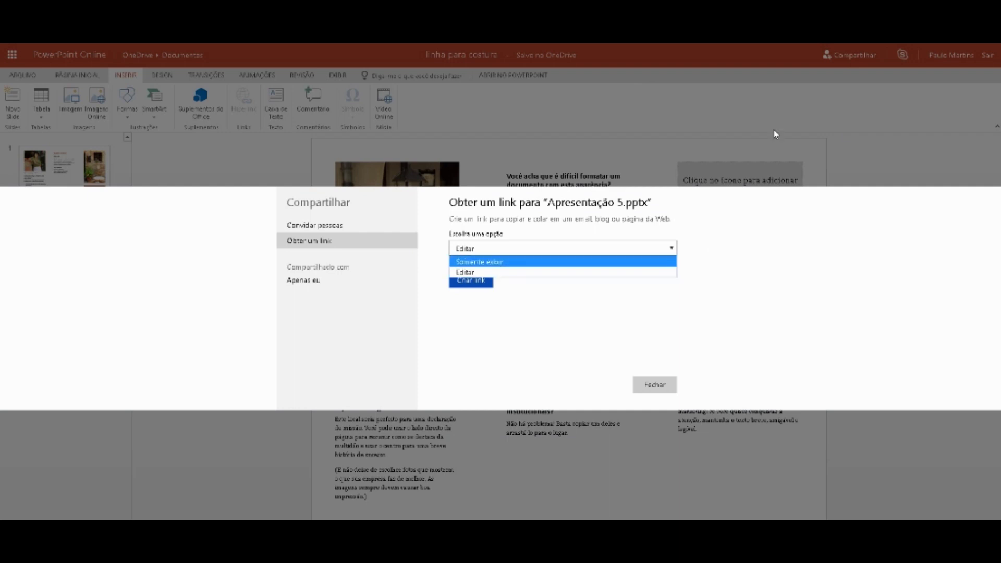
left_click(668, 385)
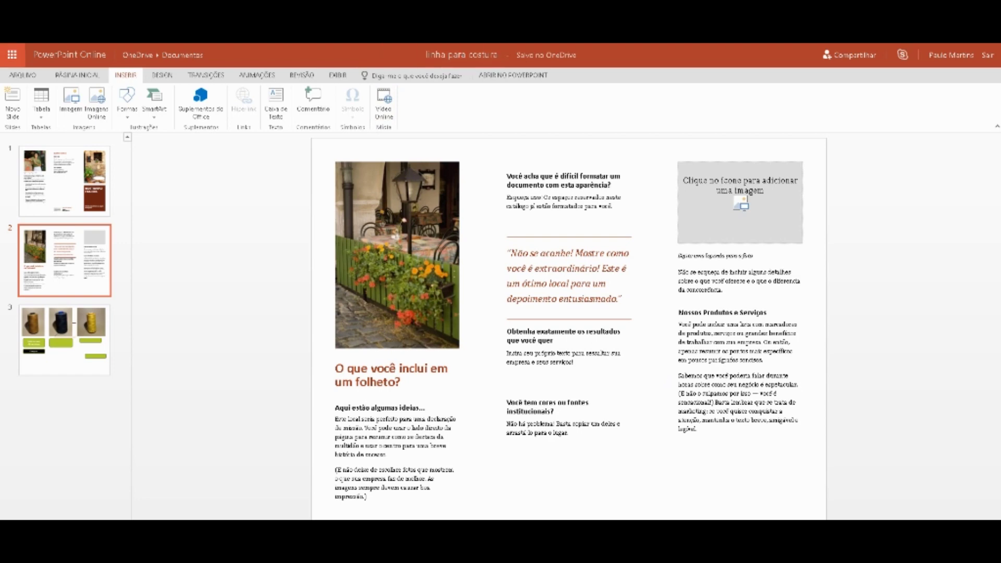
left_click(33, 78)
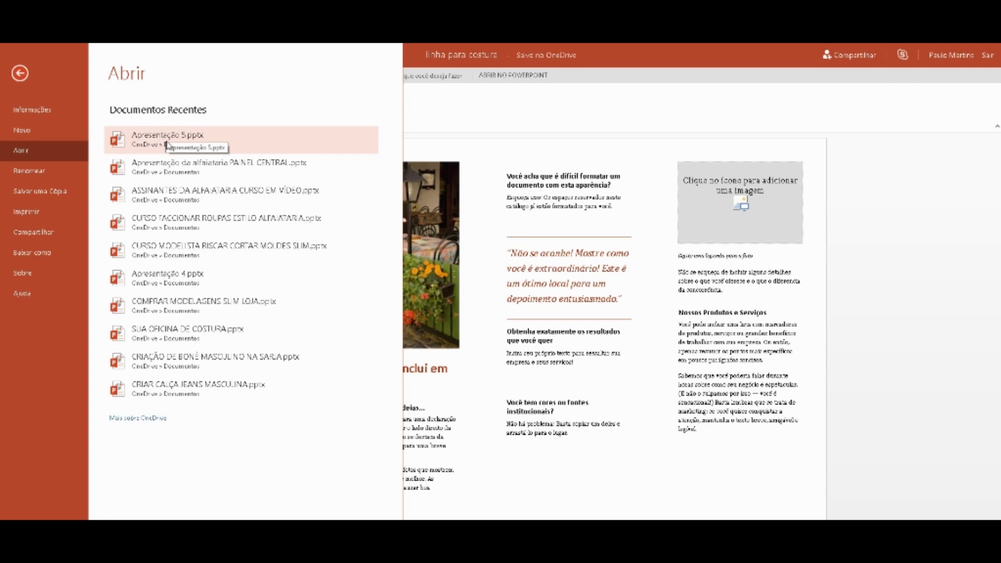
left_click(729, 292)
left_click(719, 293)
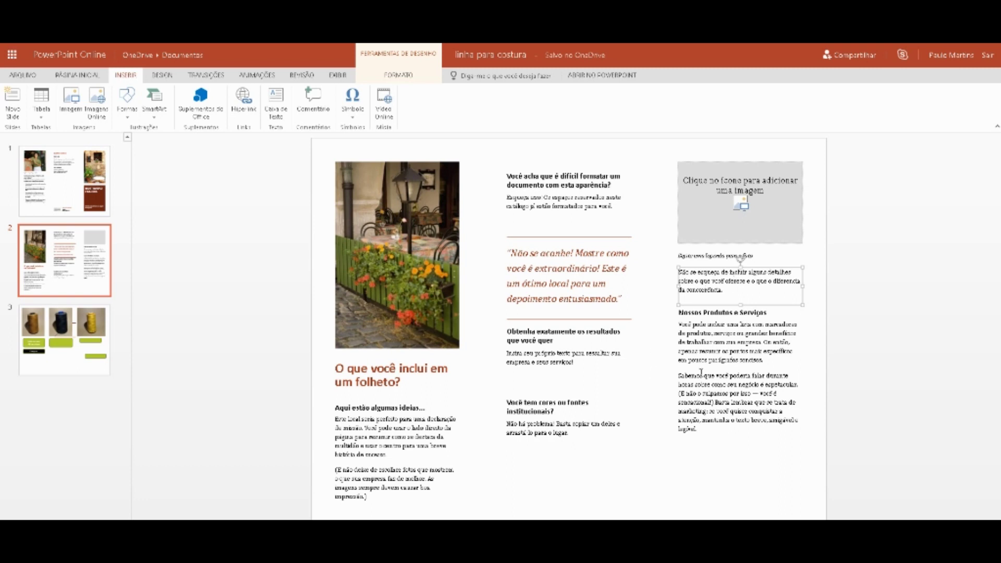
On slide 3, move the label box from under the yellow spool to below the gold spool
left_click(46, 349)
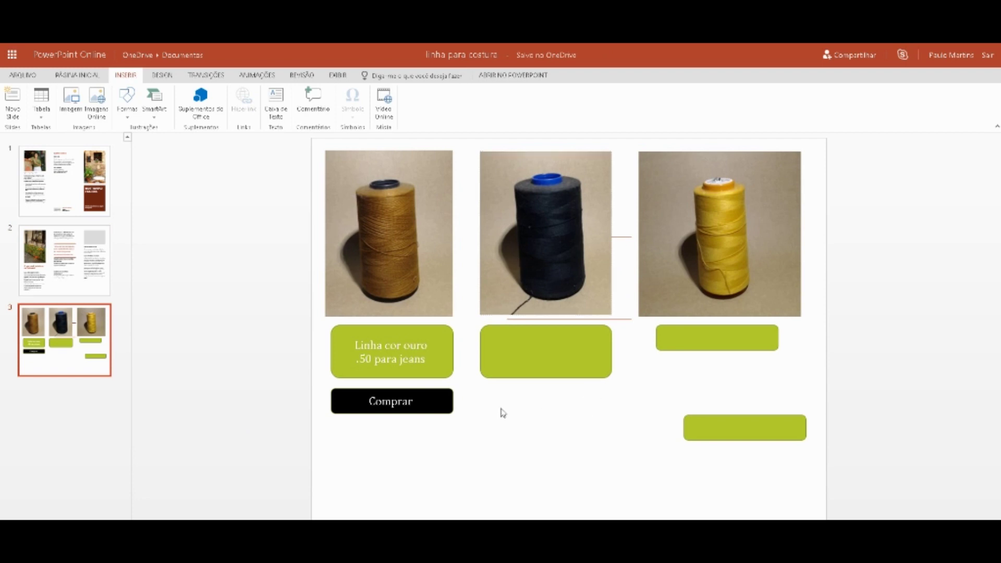
left_click(723, 344)
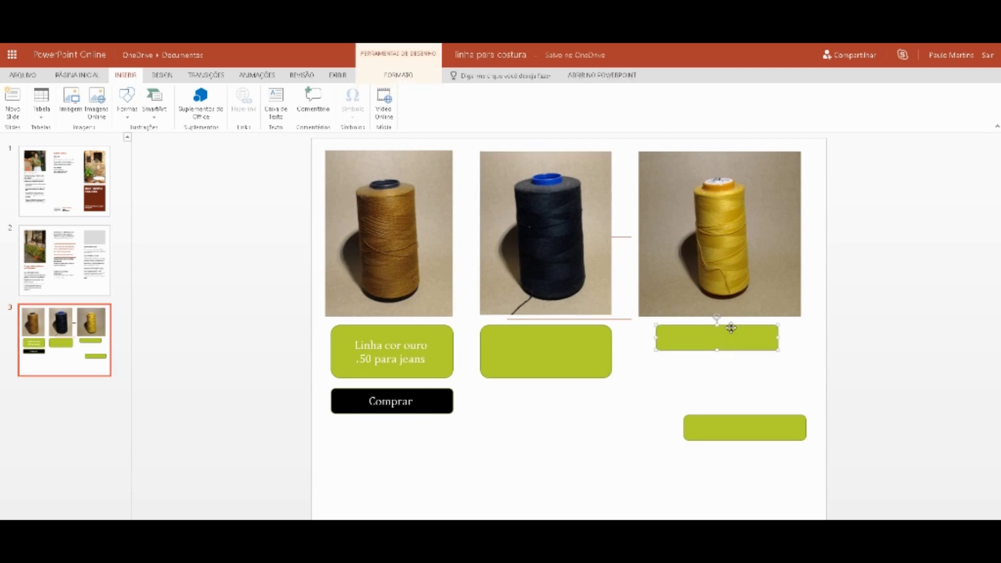
left_click_drag(731, 327, 406, 430)
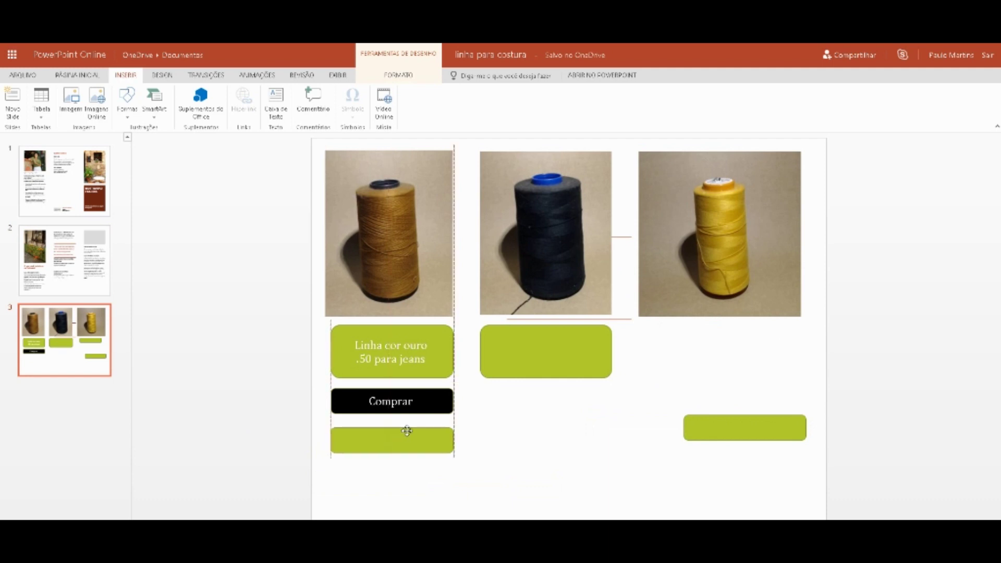
Make the button read 'Comprar 1 tubo' and drag the green bar below it down-right
left_click(430, 411)
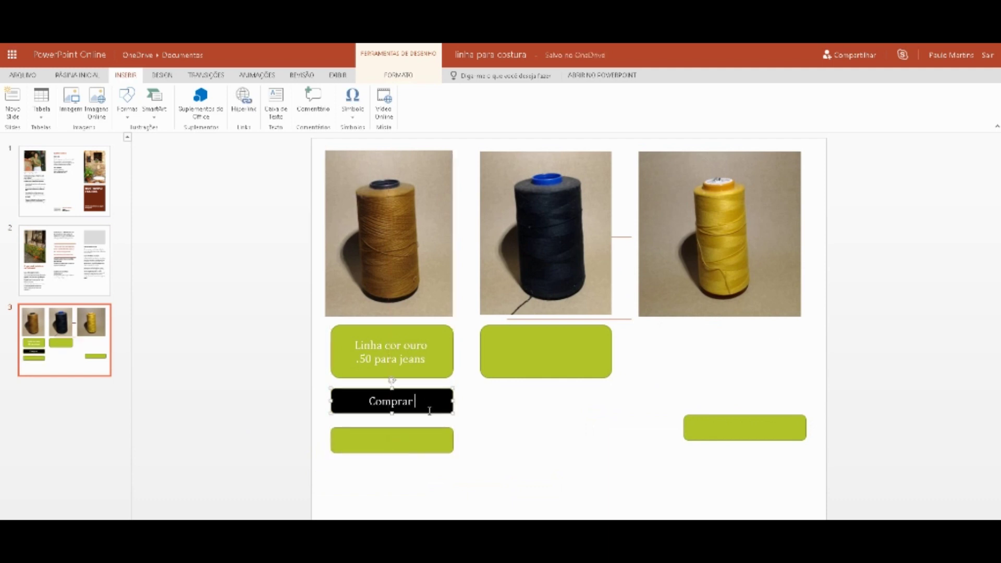
type("1")
type(" t")
type("ubo")
left_click(408, 439)
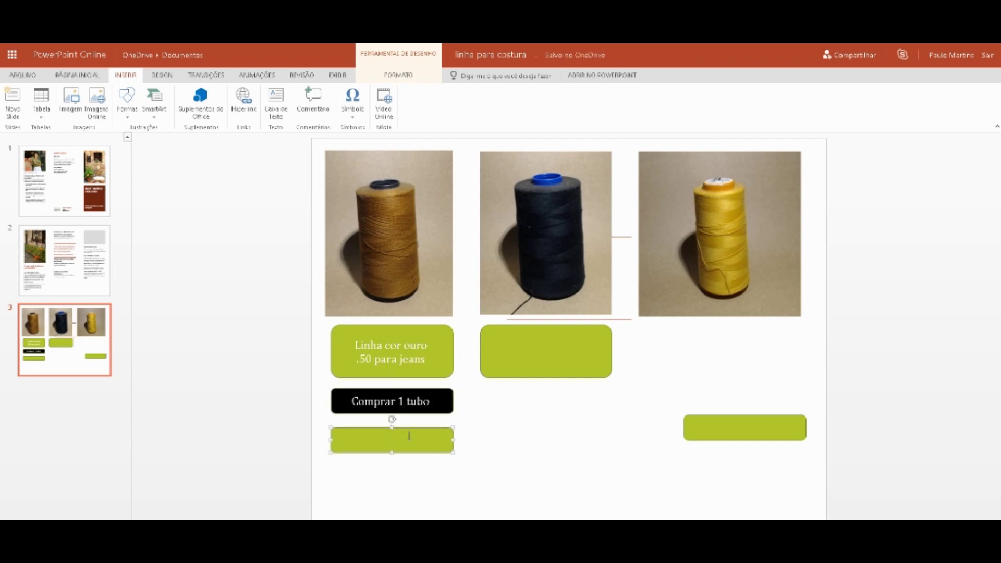
left_click_drag(406, 435, 595, 454)
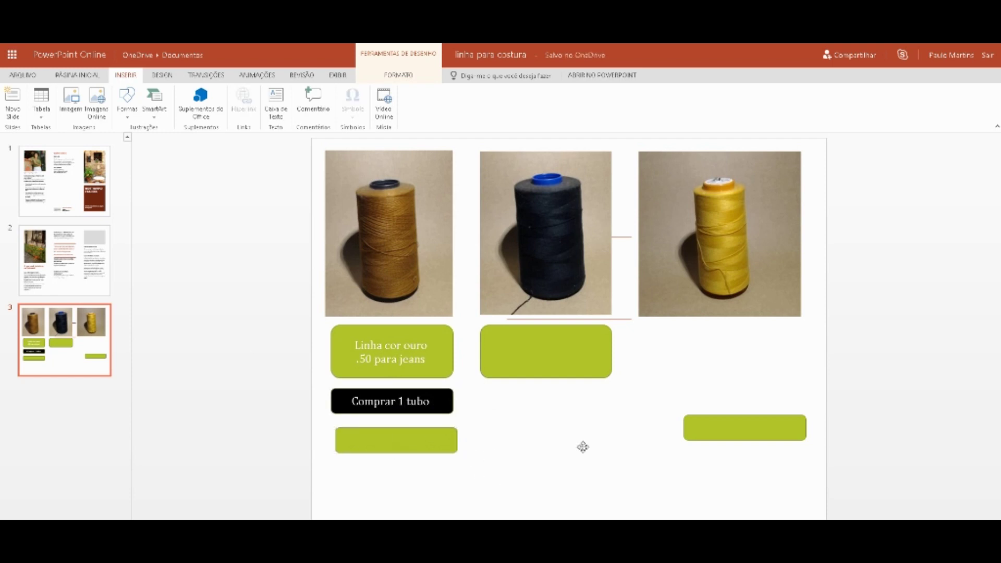
left_click(392, 394)
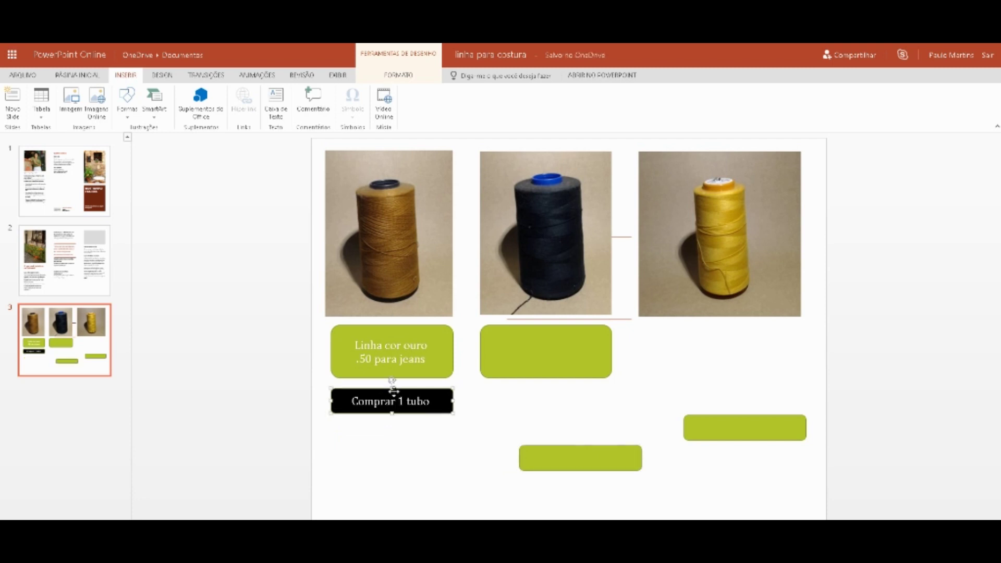
left_click(65, 77)
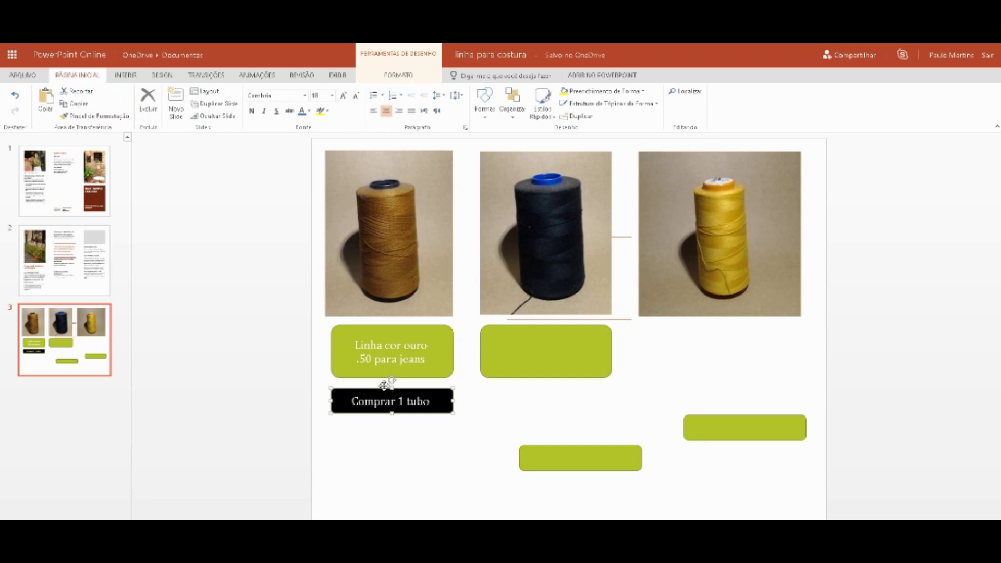
Duplicate the 'Comprar 1 tubo' button twice and stack the copies beneath it
key("ctrl+d")
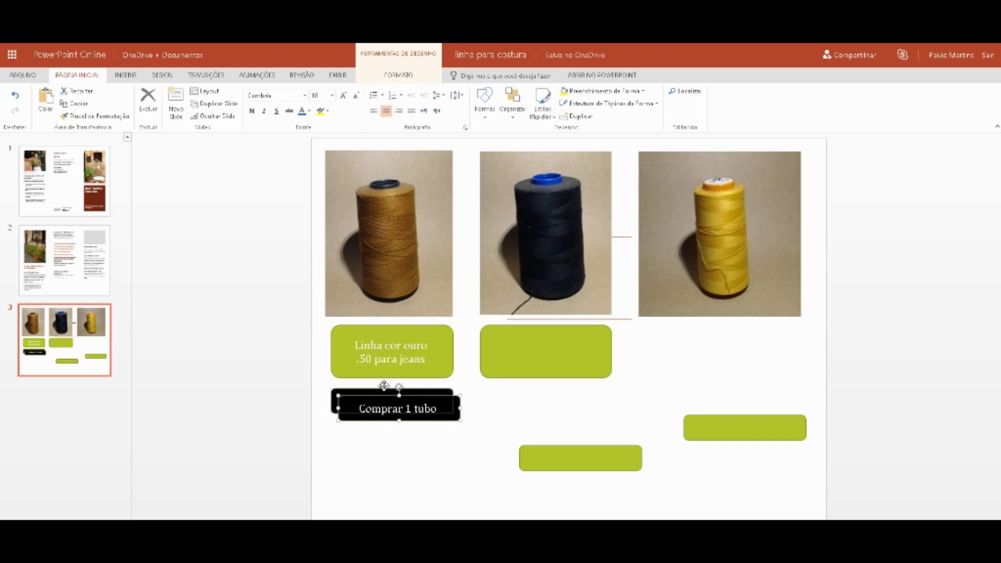
key("ctrl+d")
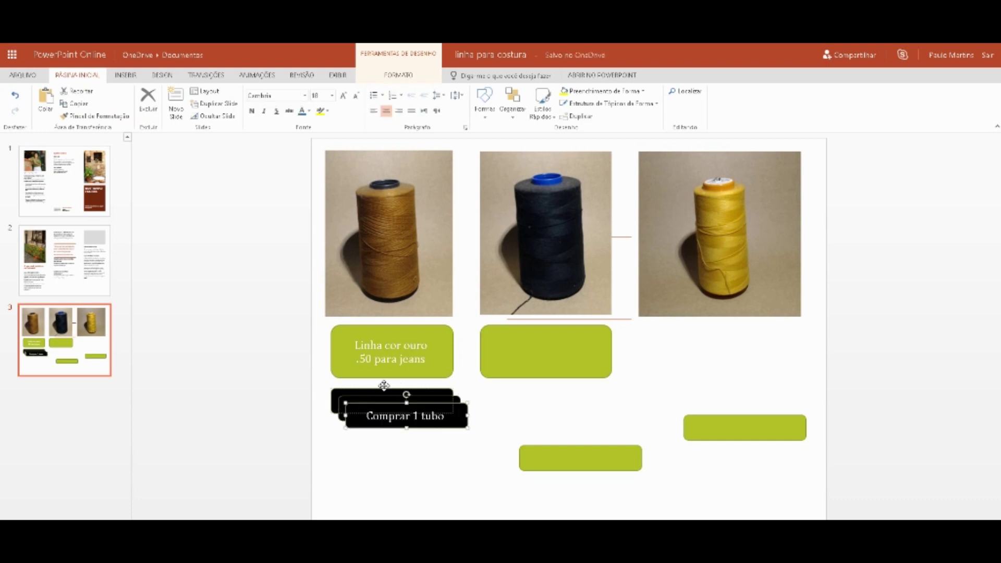
left_click_drag(415, 413, 404, 456)
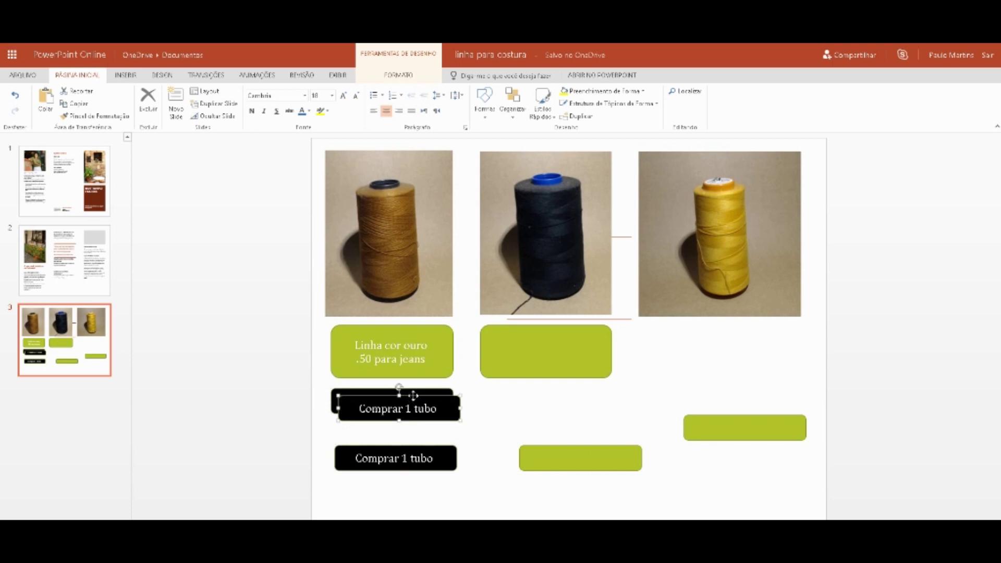
left_click_drag(412, 399, 406, 420)
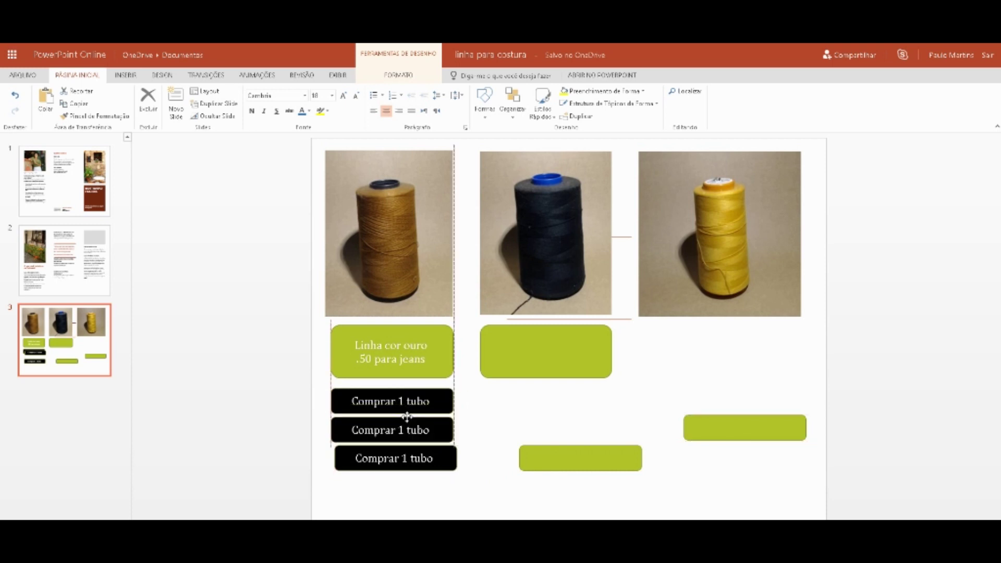
Renumber the copies to 'Comprar 2 tubo' and 'Comprar 3 tubo'
left_click(406, 431)
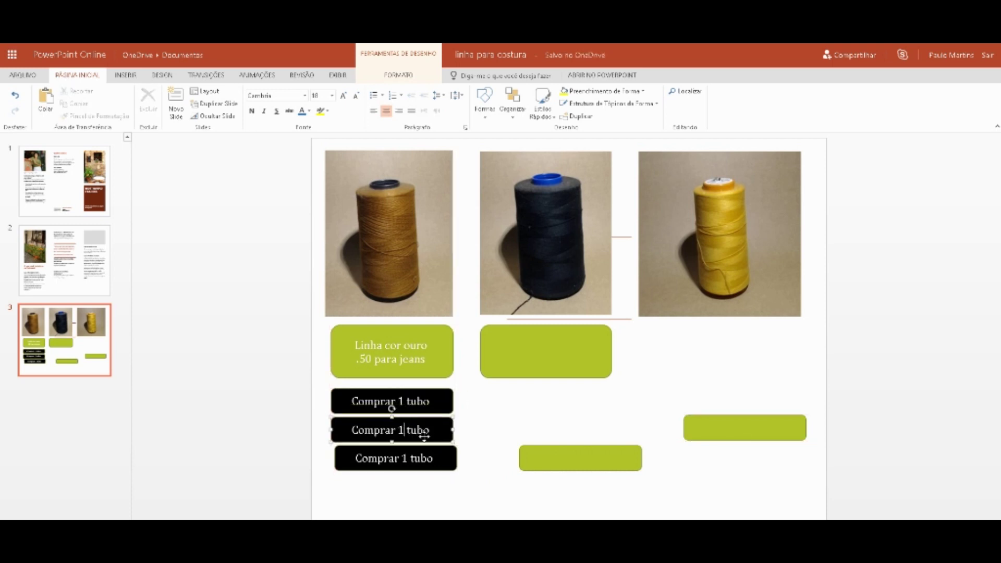
key("BackSpace")
type("2")
left_click(407, 459)
key("BackSpace")
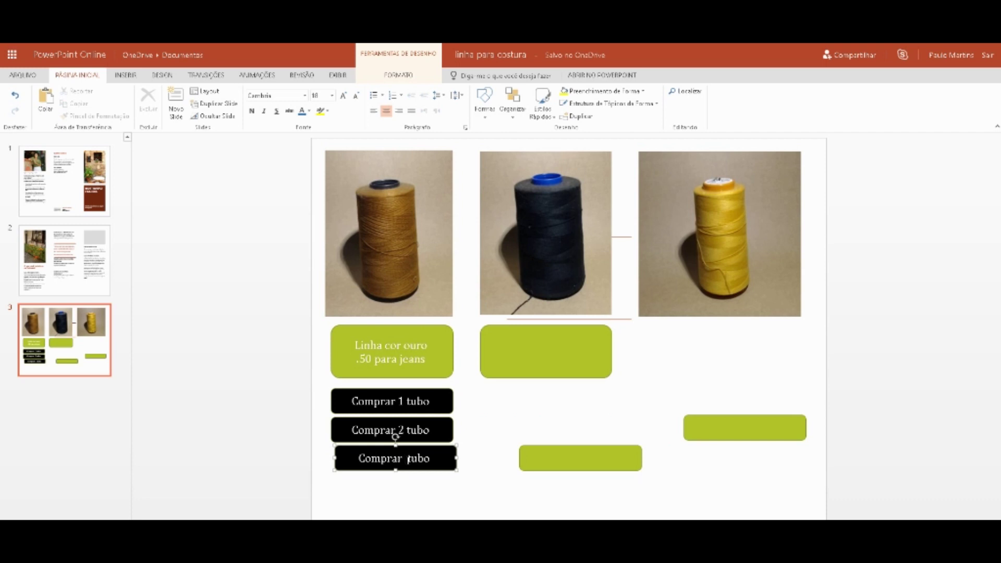
type("3")
left_click(406, 487)
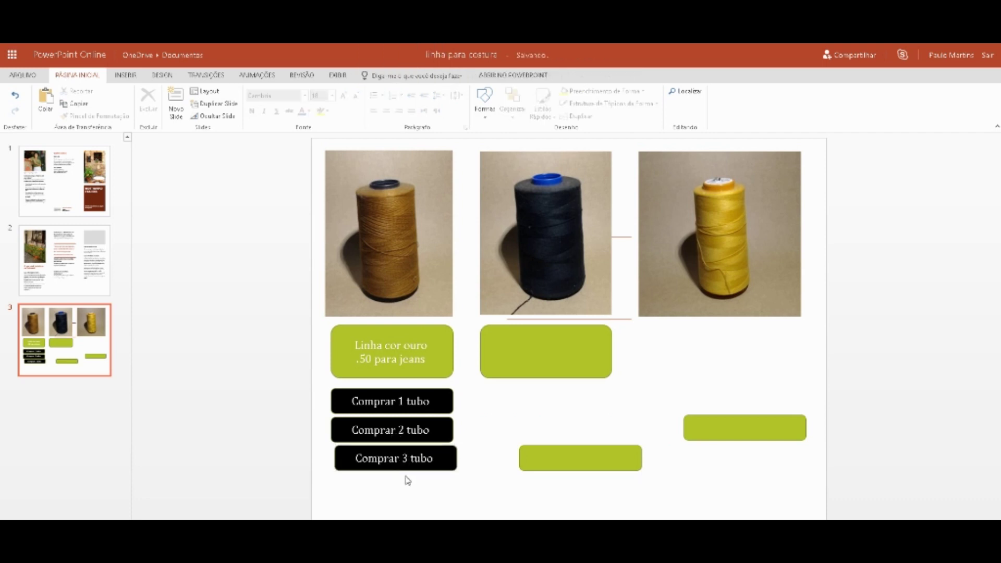
Align the 'Comprar 3 tubo' button under the other two, then go to slide 2
left_click(400, 457)
left_click_drag(404, 445, 400, 448)
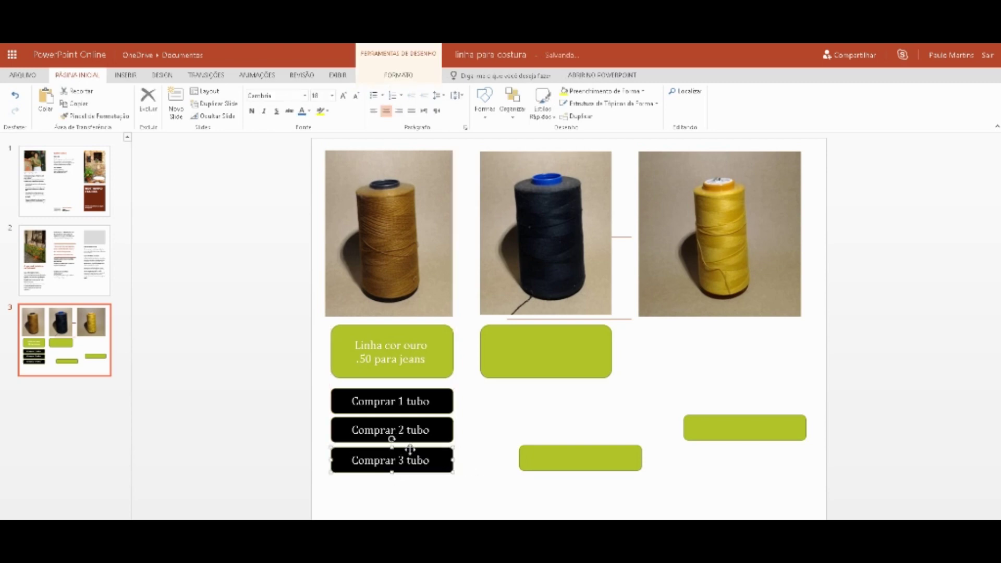
left_click_drag(409, 448, 409, 448)
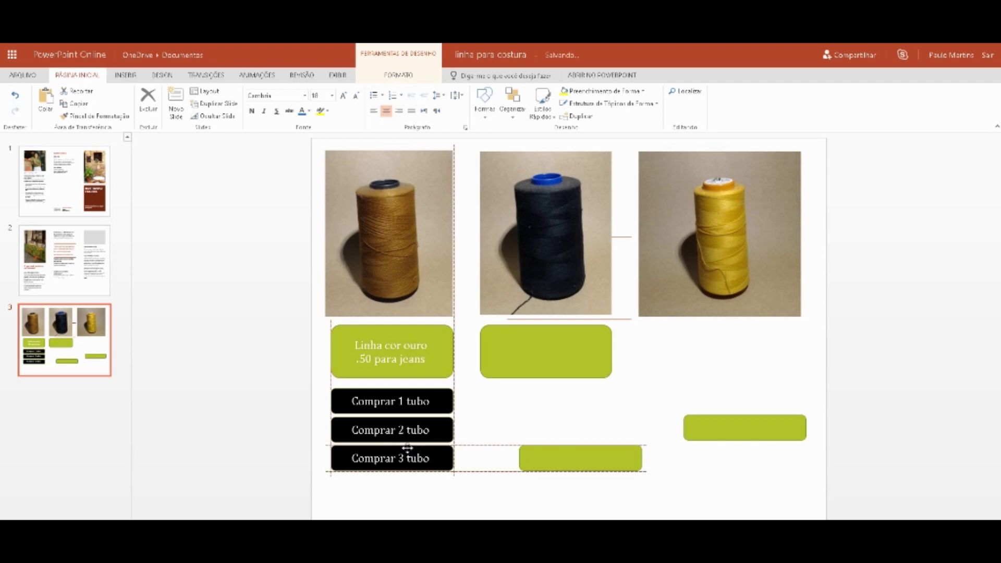
left_click(75, 270)
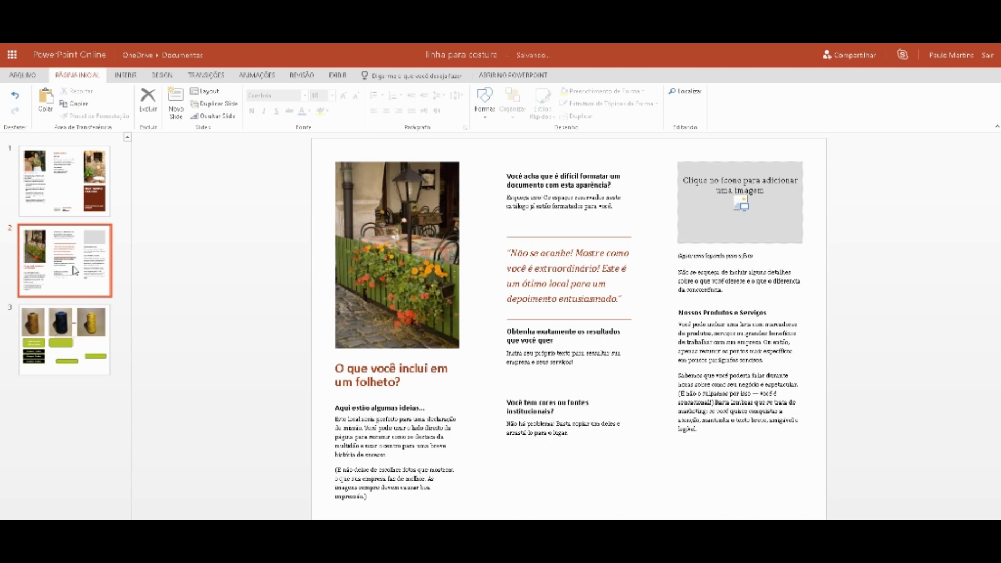
Go back to slide 3 and select the 'Comprar 1 tubo' button text
left_click(84, 320)
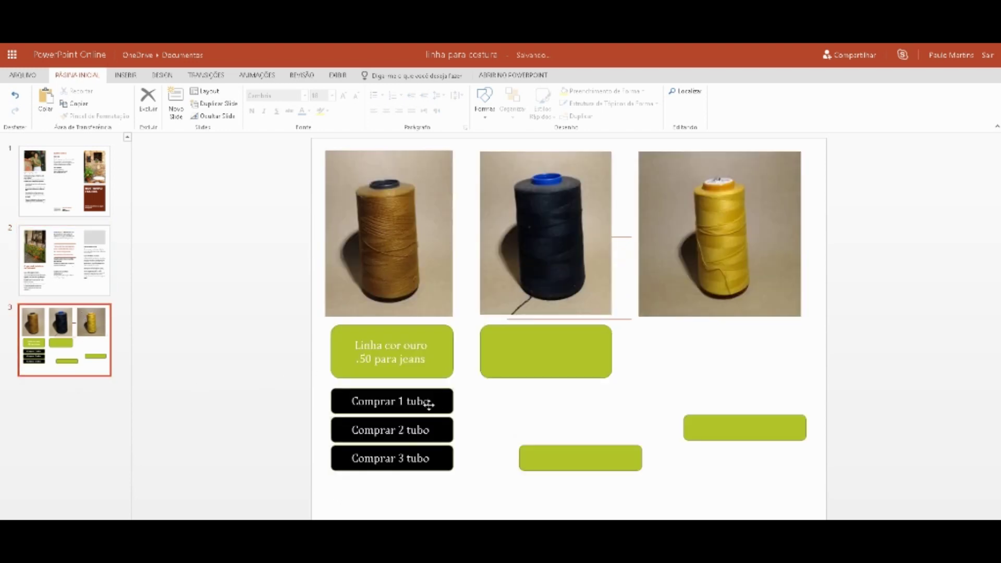
left_click_drag(433, 402, 353, 402)
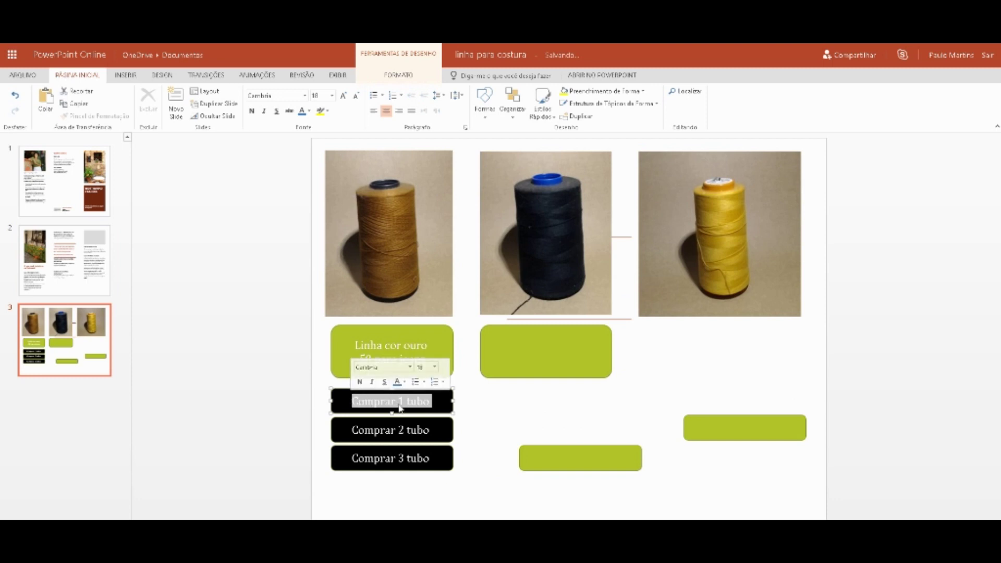
left_click(490, 403)
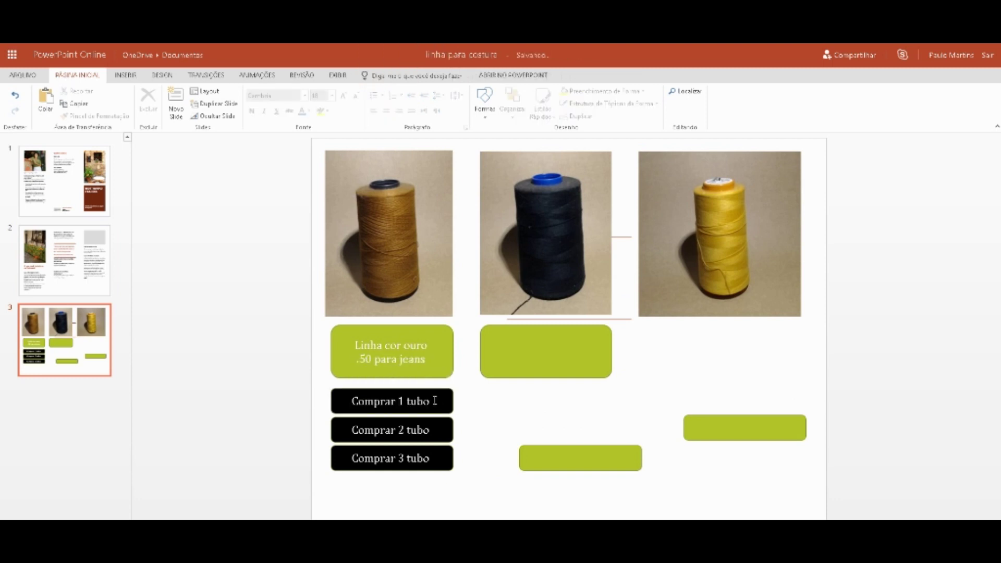
left_click_drag(435, 402, 350, 402)
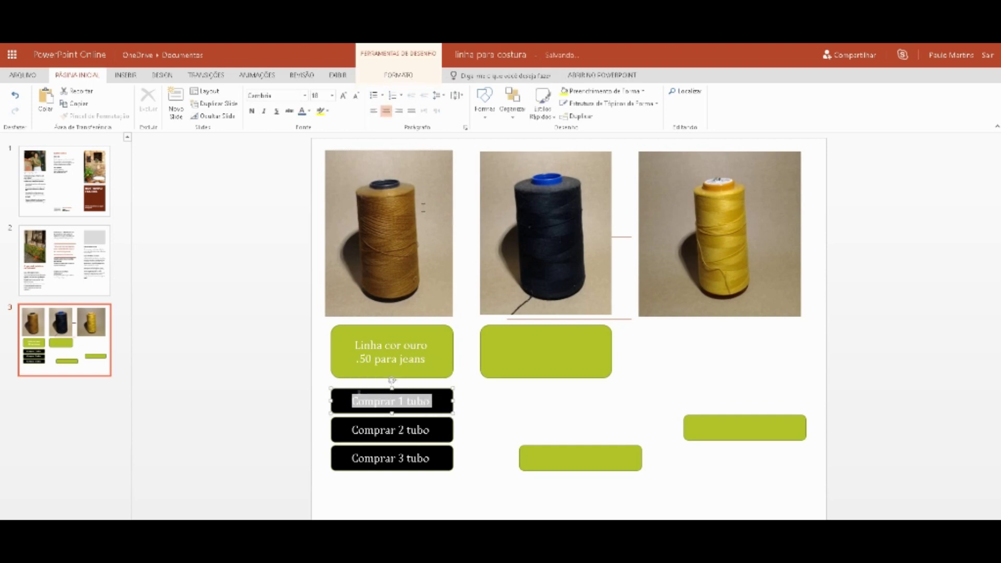
Start adding a hyperlink to that text, then cancel the Link dialog
left_click(121, 76)
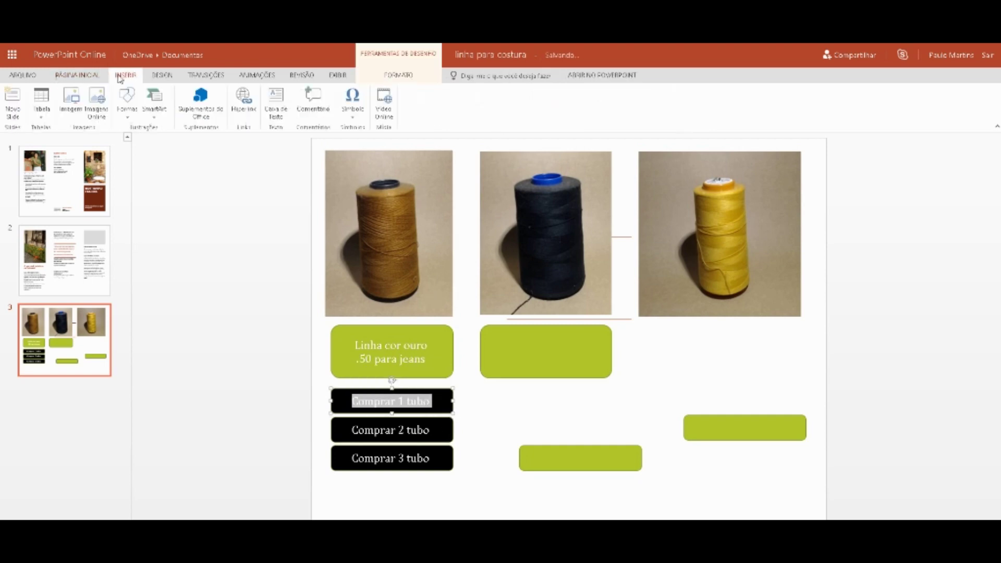
left_click(246, 109)
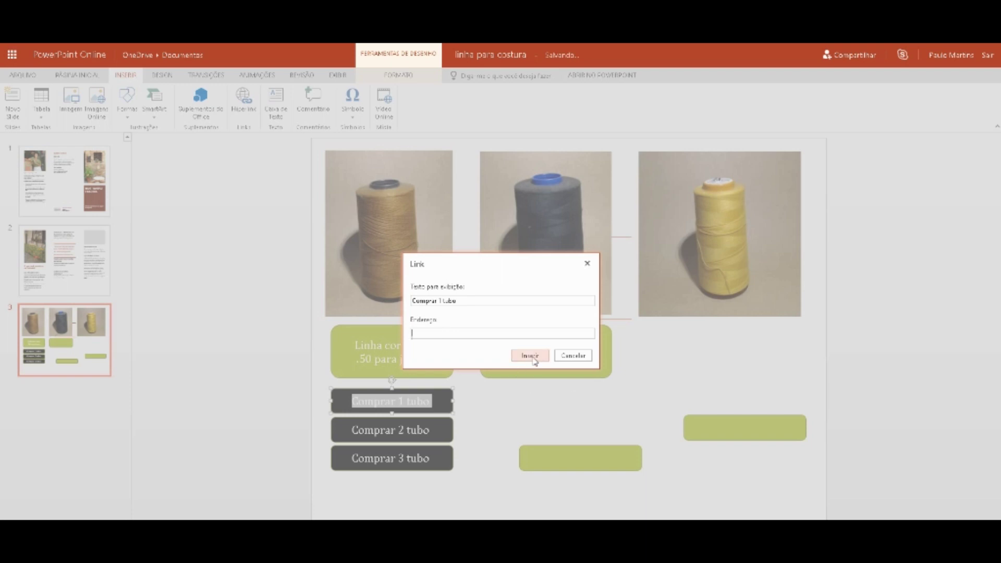
left_click(570, 356)
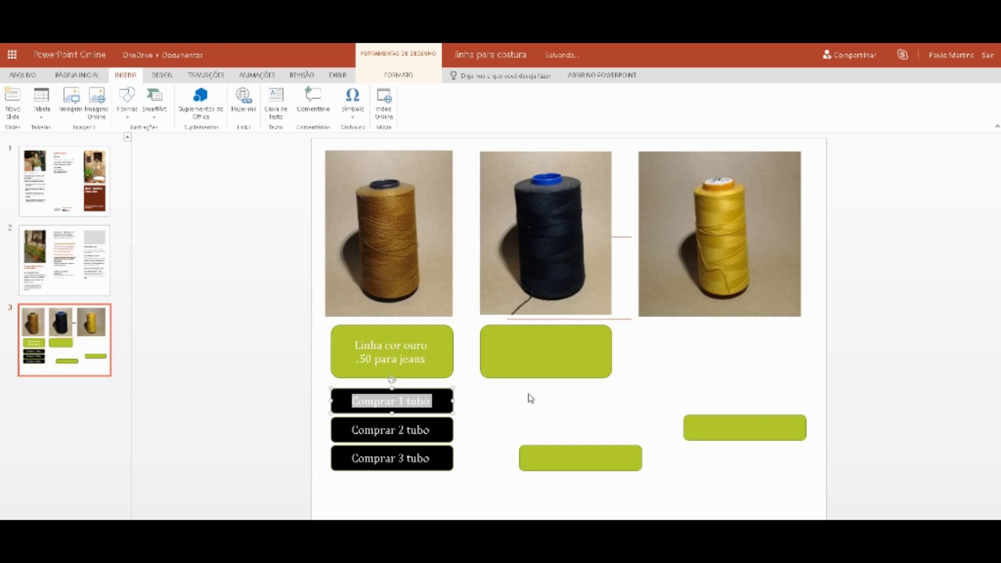
left_click(710, 361)
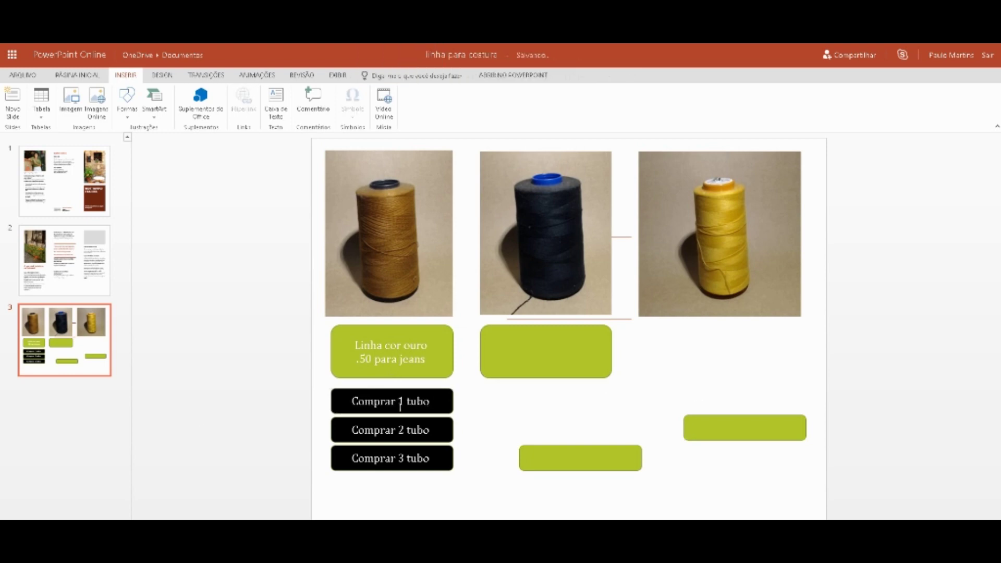
left_click_drag(437, 432, 357, 431)
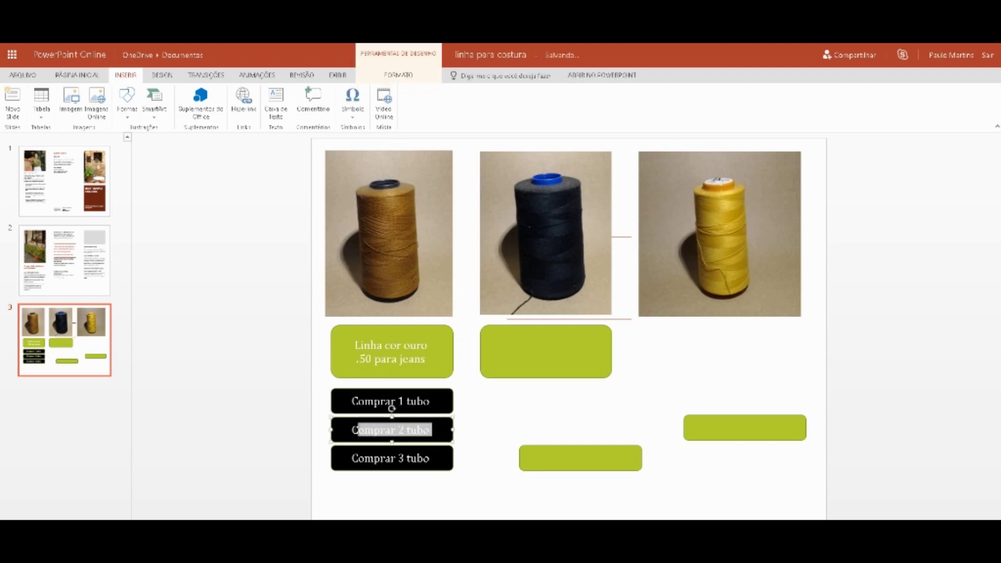
left_click(542, 403)
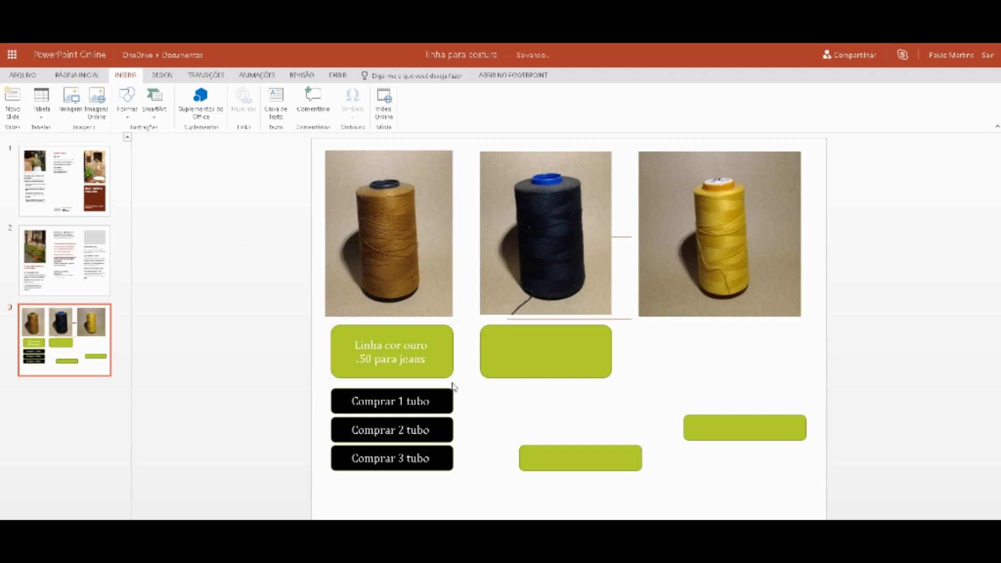
Move the small green bar under the middle green label and fill it black
left_click(607, 459)
left_click_drag(603, 450, 562, 391)
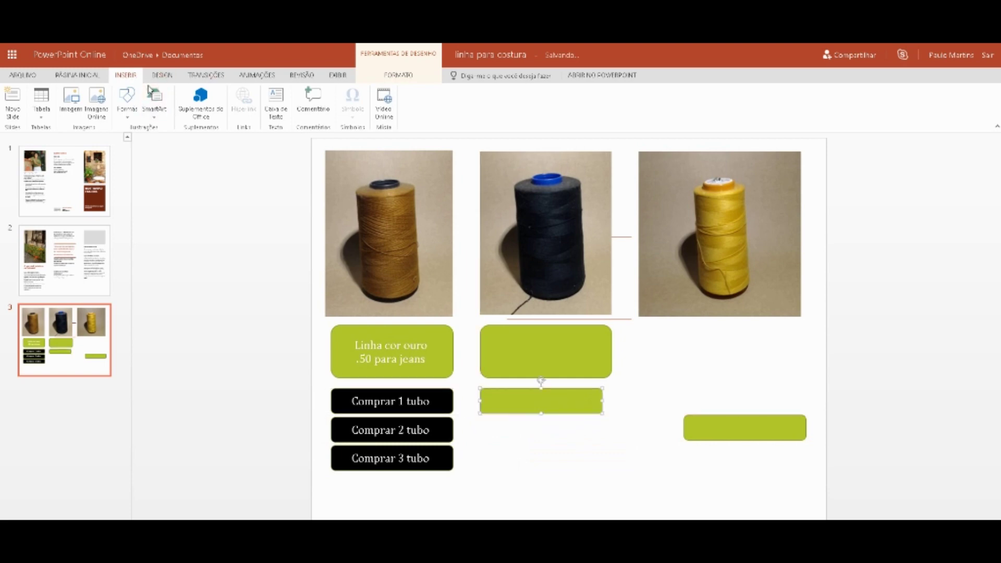
left_click(79, 74)
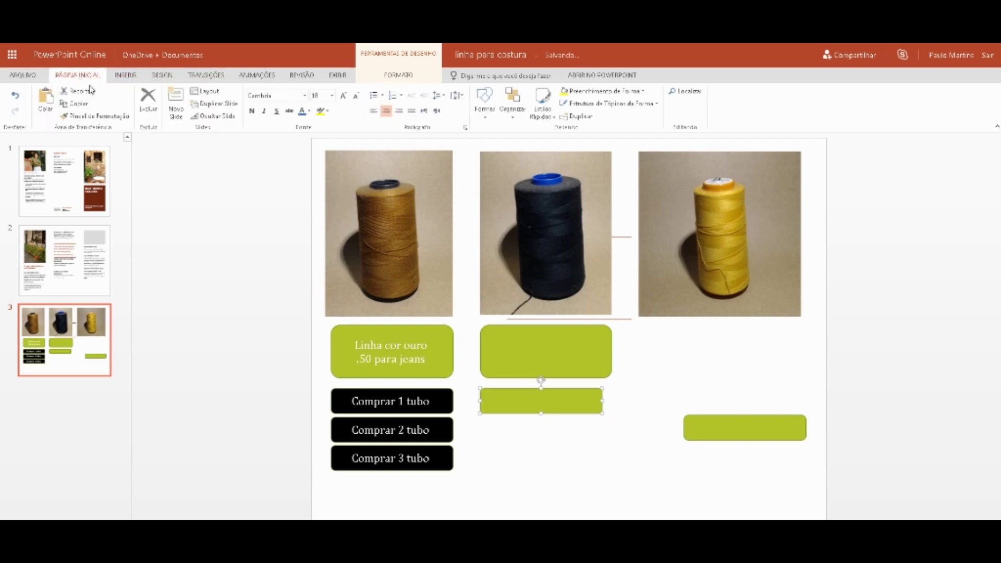
left_click(636, 94)
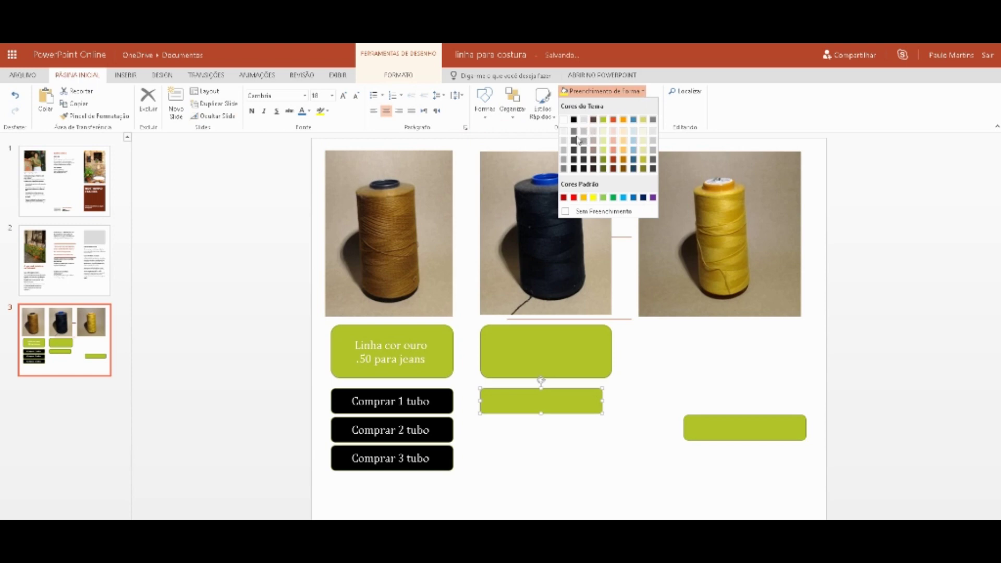
left_click(574, 120)
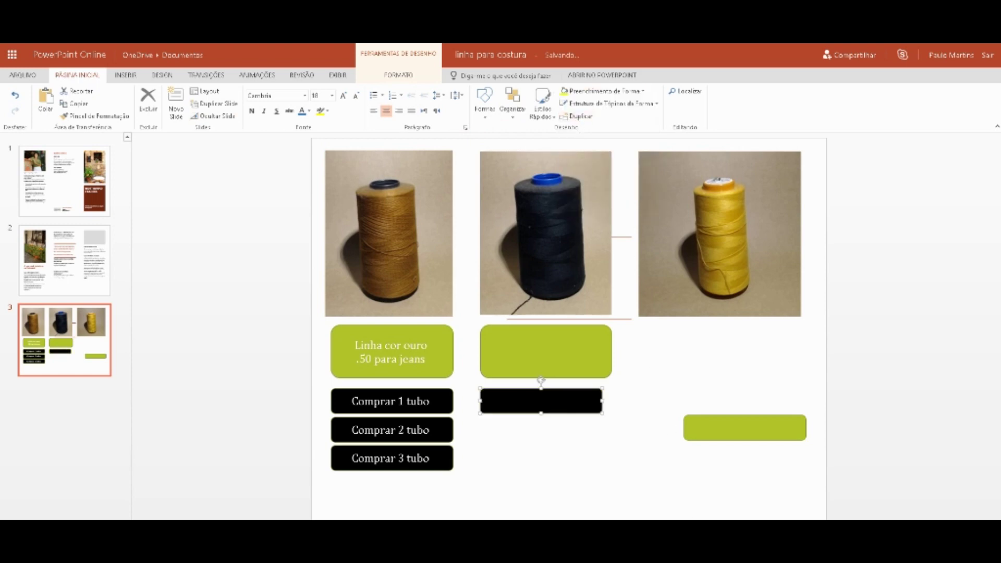
left_click(592, 455)
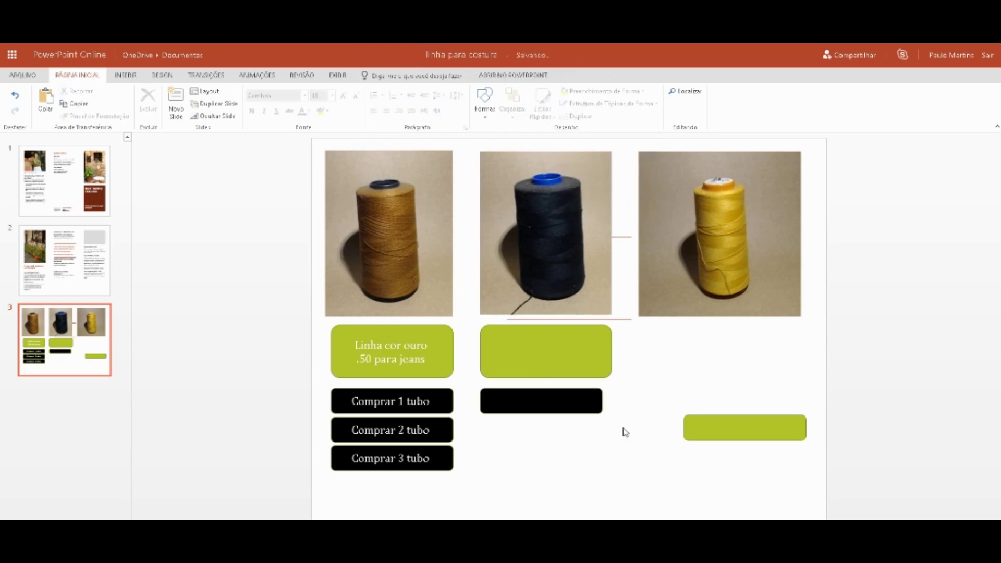
Nudge the black box so it sits centred beneath the middle green label
left_click(565, 390)
left_click_drag(565, 390, 564, 393)
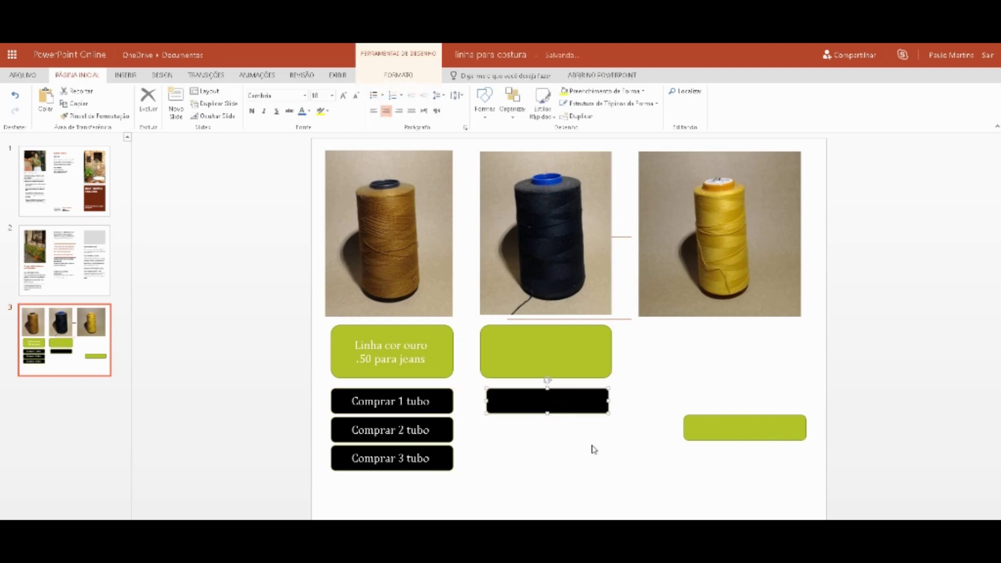
left_click(635, 440)
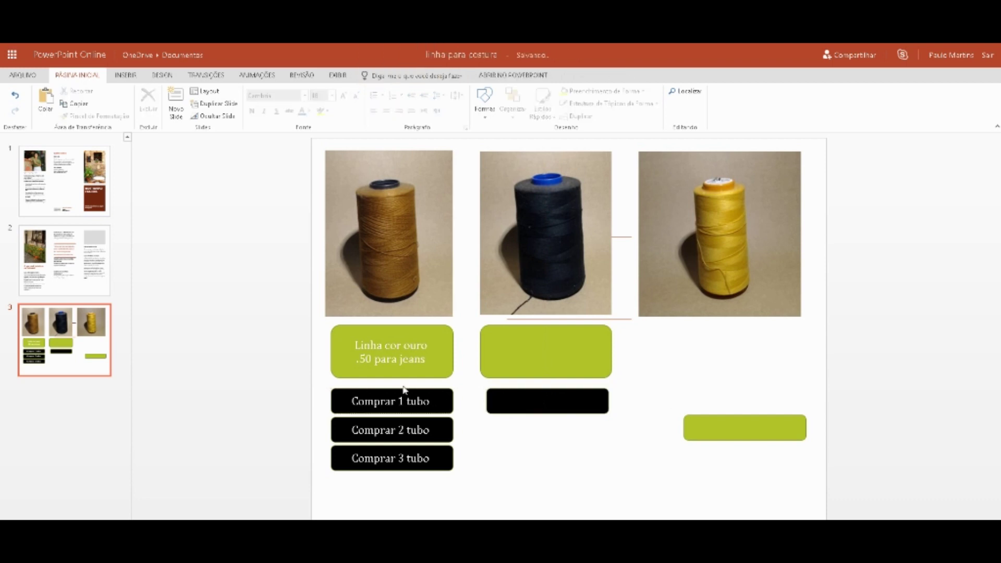
Add the price '25,00 R$' on a new line after 'jeans' in the gold thread label
left_click(430, 360)
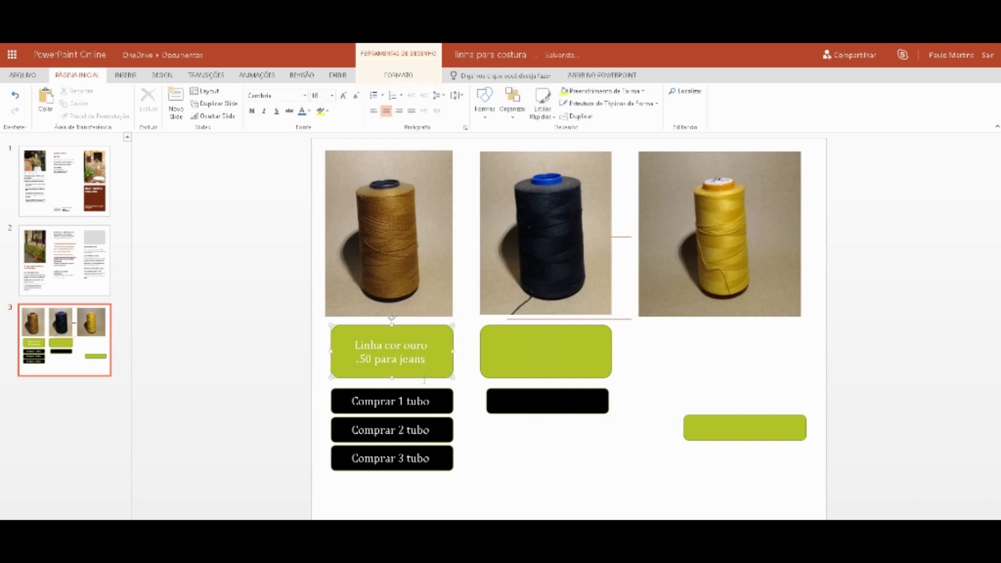
key("Return")
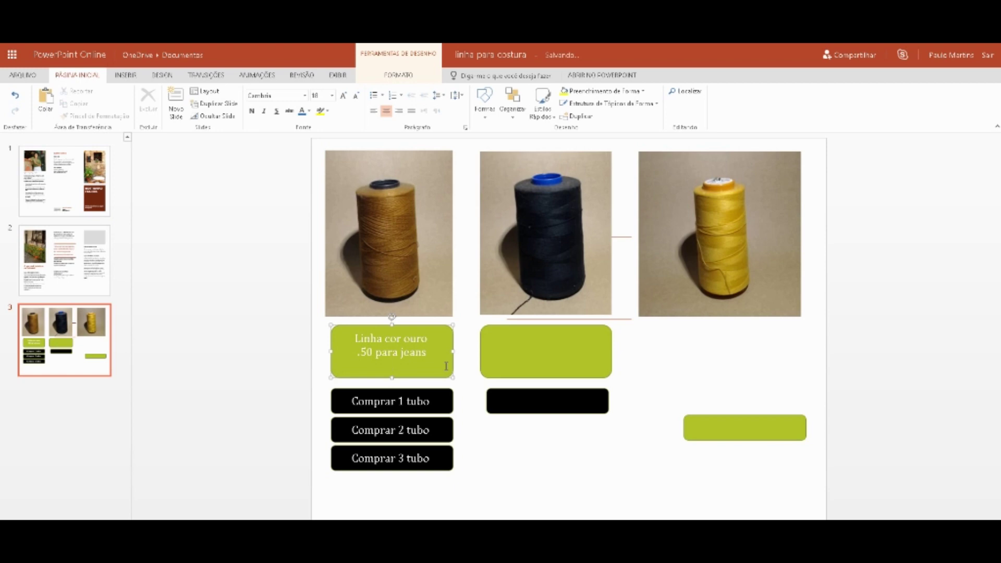
type("2")
type("5,")
type("00")
type(" r")
key("BackSpace")
key("BackSpace")
type("R")
type("$")
left_click(436, 402)
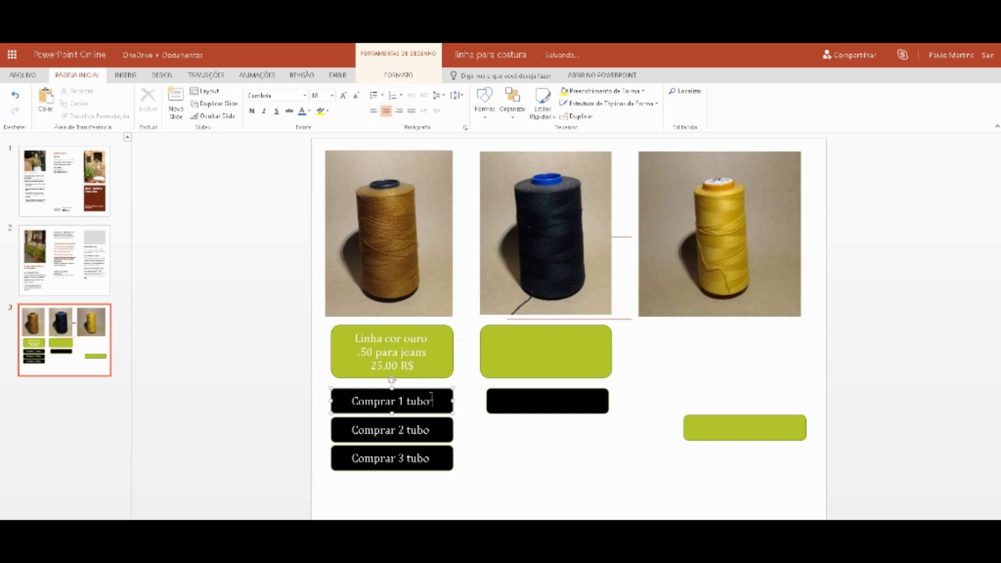
left_click_drag(433, 401, 351, 401)
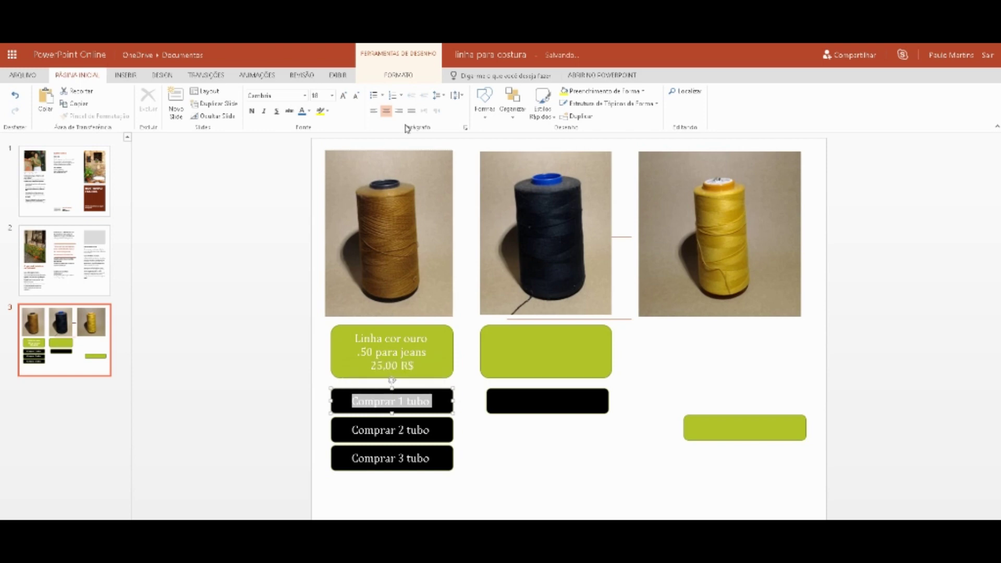
left_click(126, 77)
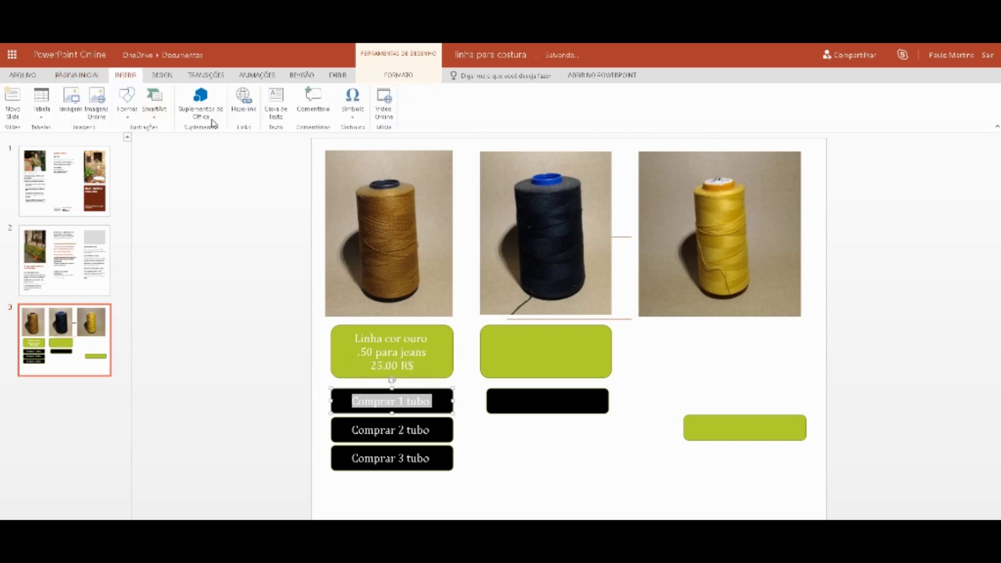
left_click(243, 109)
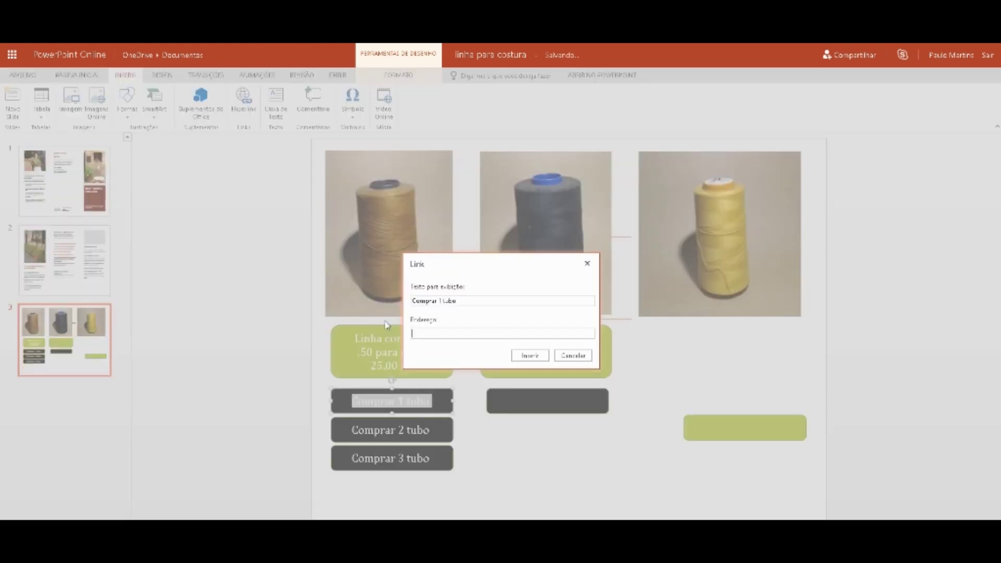
left_click(578, 357)
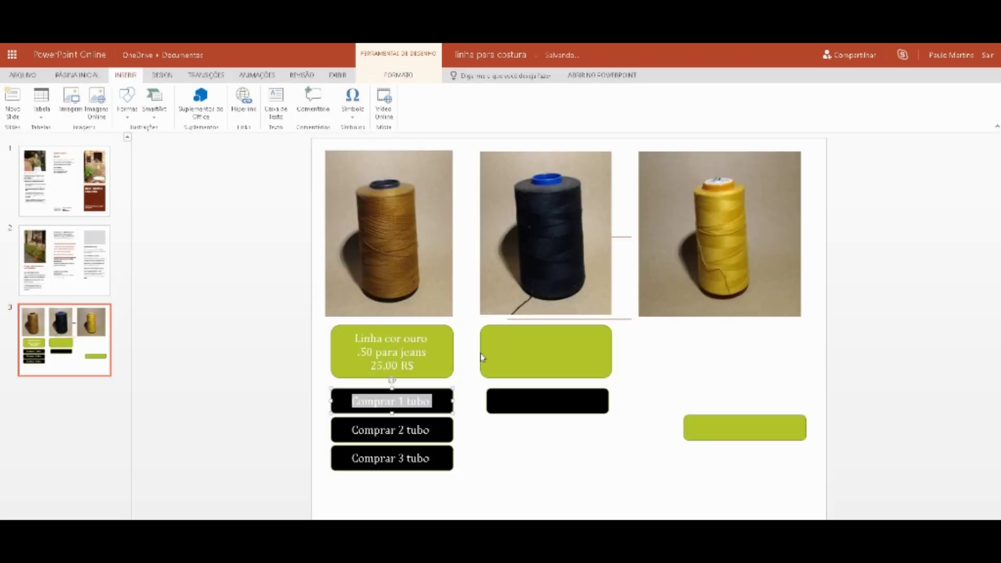
left_click(430, 432)
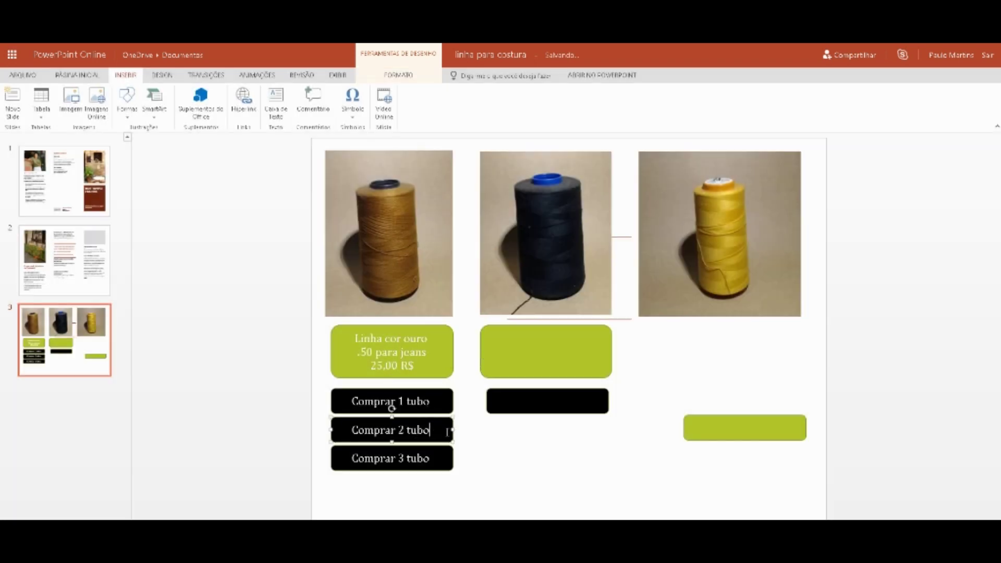
left_click(440, 462)
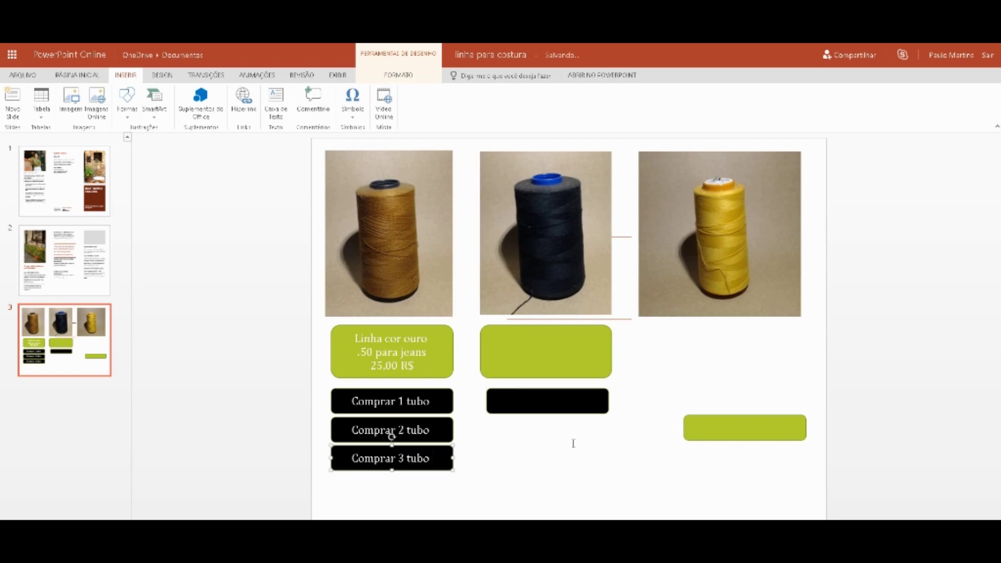
left_click(496, 452)
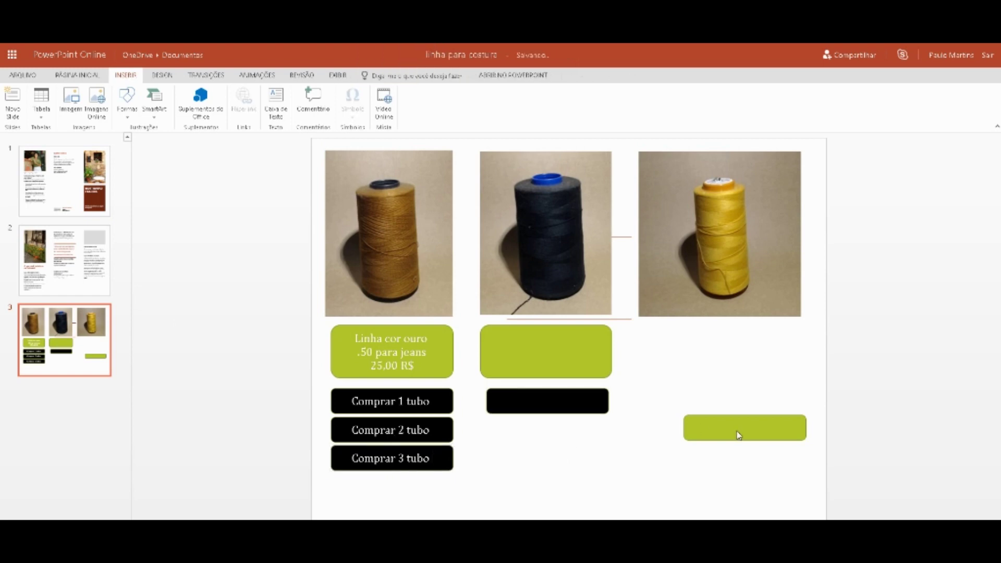
Delete the yellow spool photo from slide 3
left_click(718, 435)
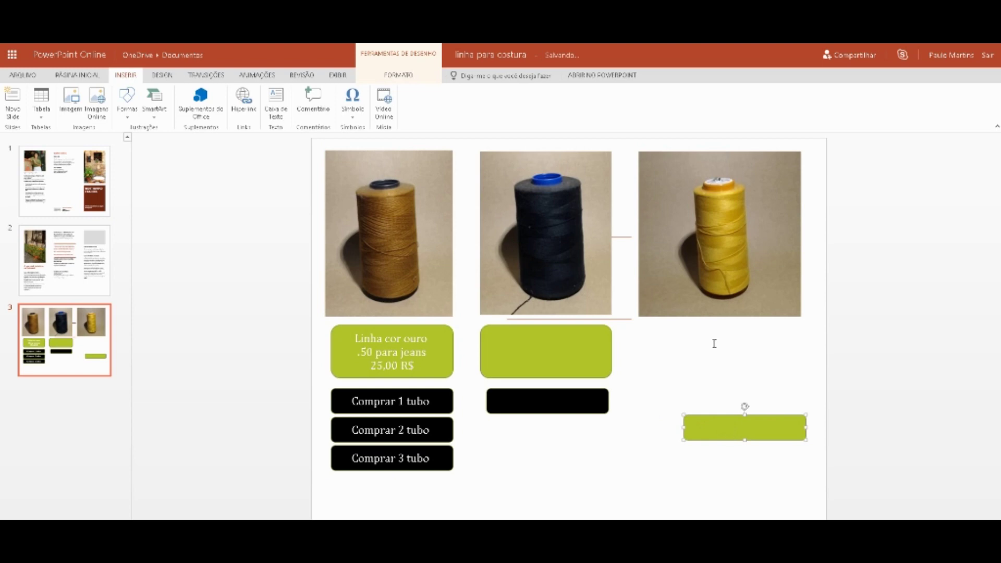
left_click(722, 281)
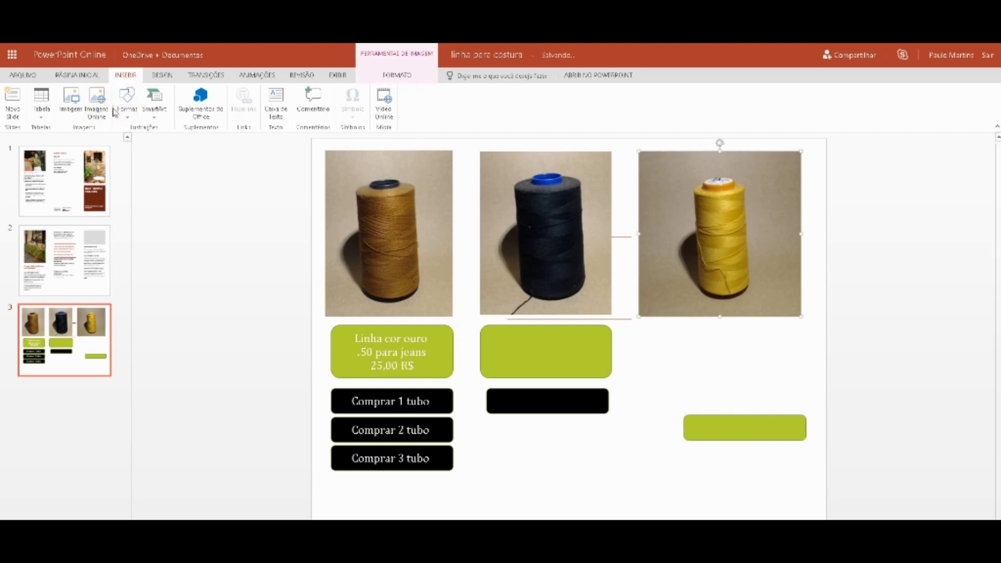
left_click(78, 76)
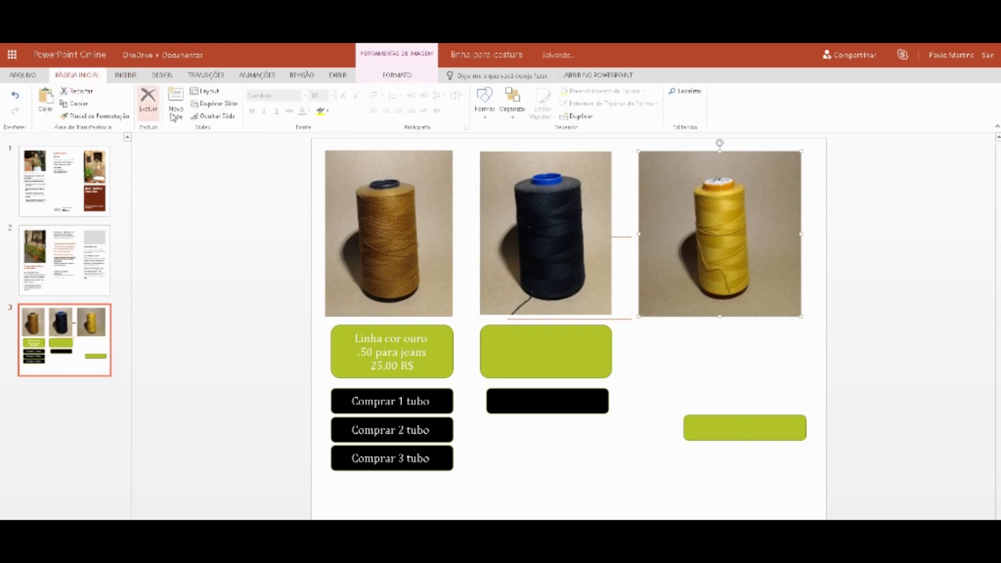
left_click(148, 102)
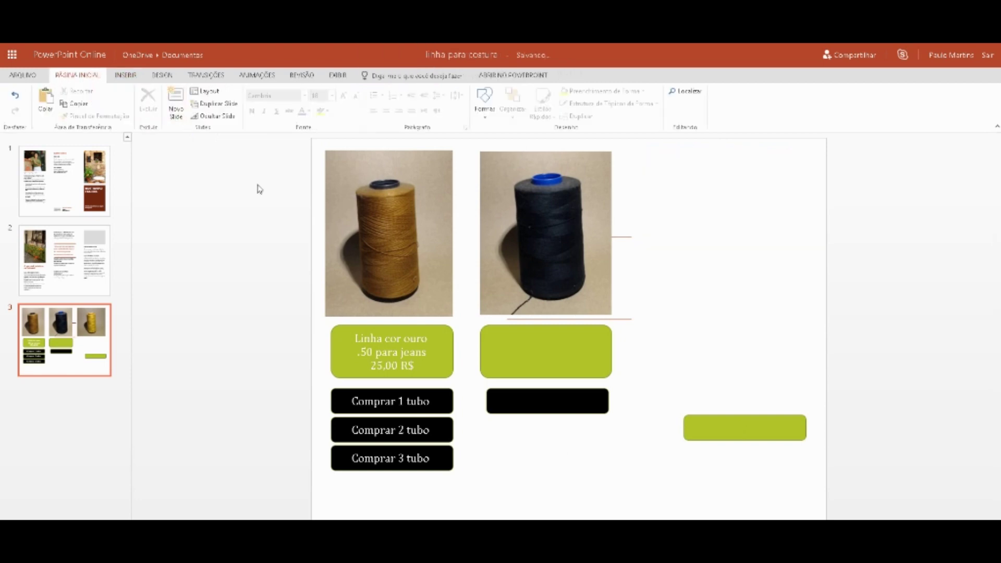
Preview Pictures 1–7 in the picture chooser, pick Picture 4, then cancel without inserting
left_click(125, 75)
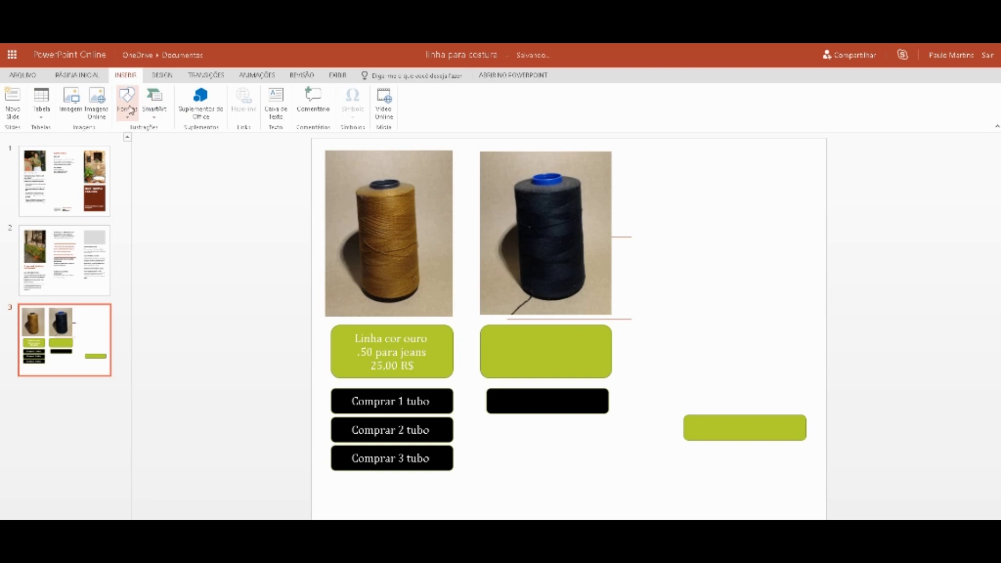
left_click(72, 100)
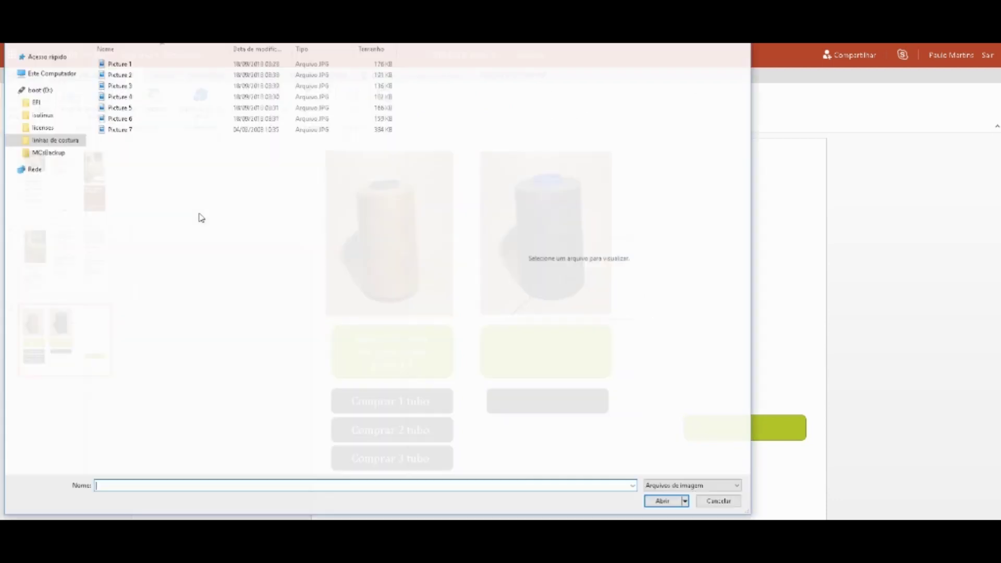
mouse_move(118, 95)
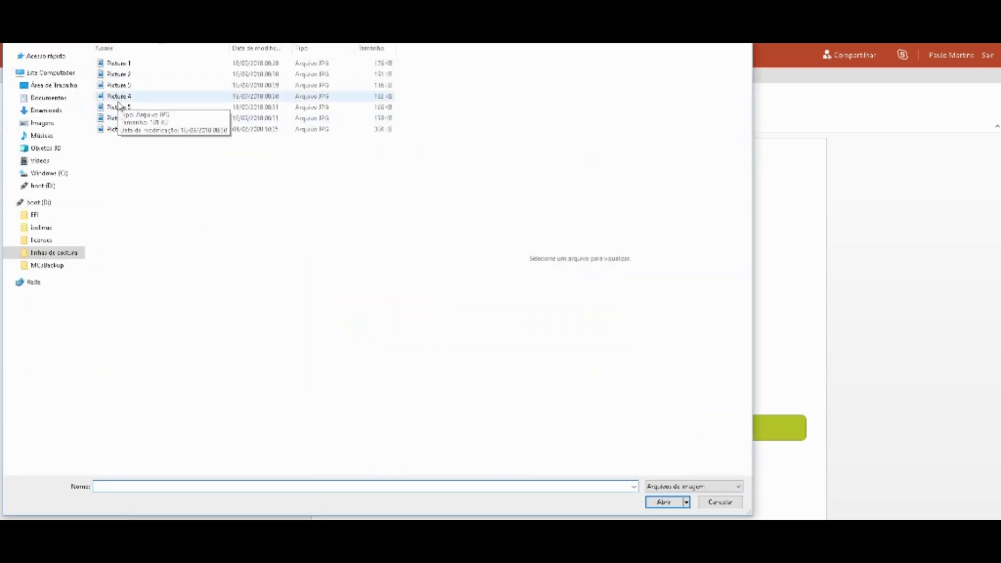
left_click(125, 111)
left_click(124, 98)
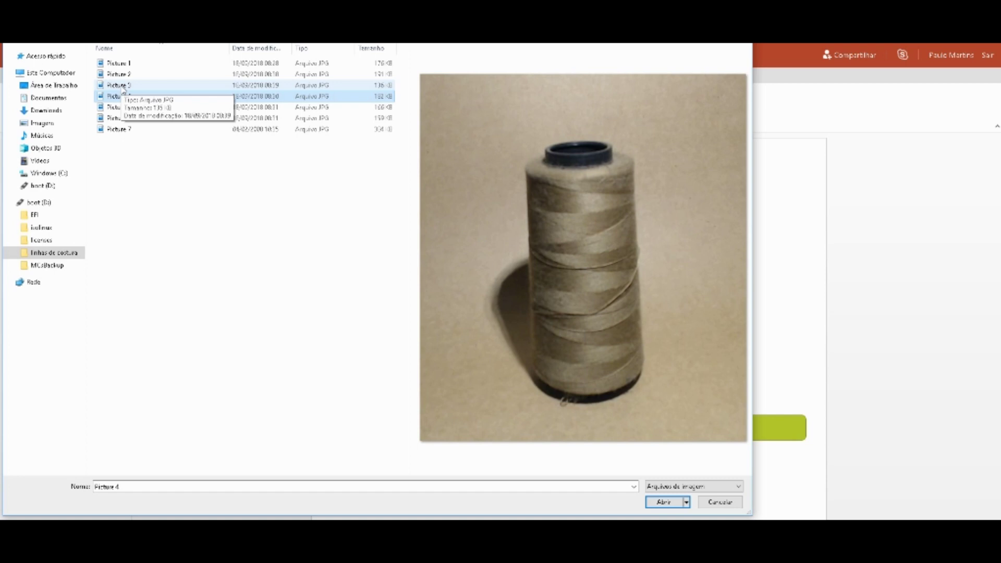
left_click(123, 86)
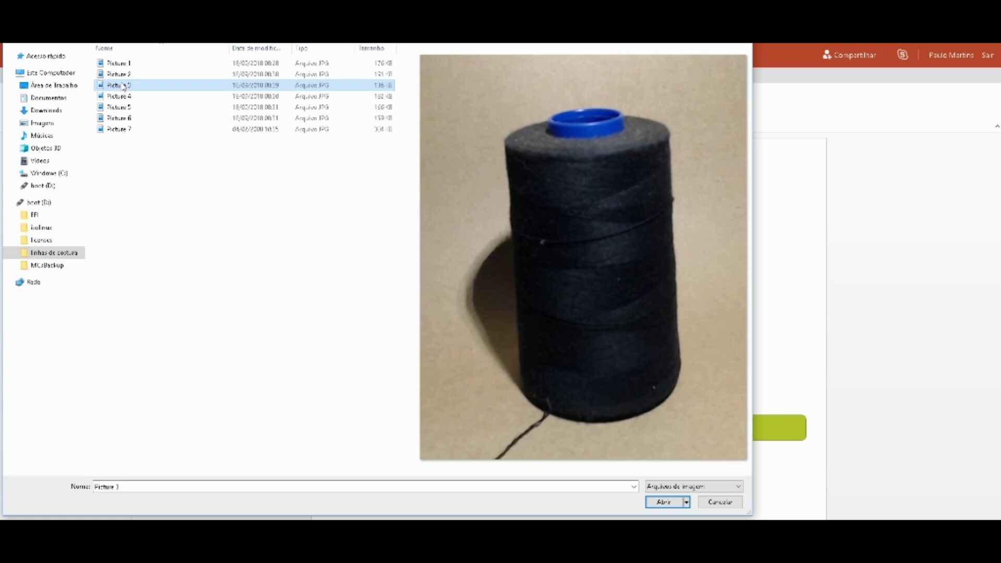
left_click(129, 77)
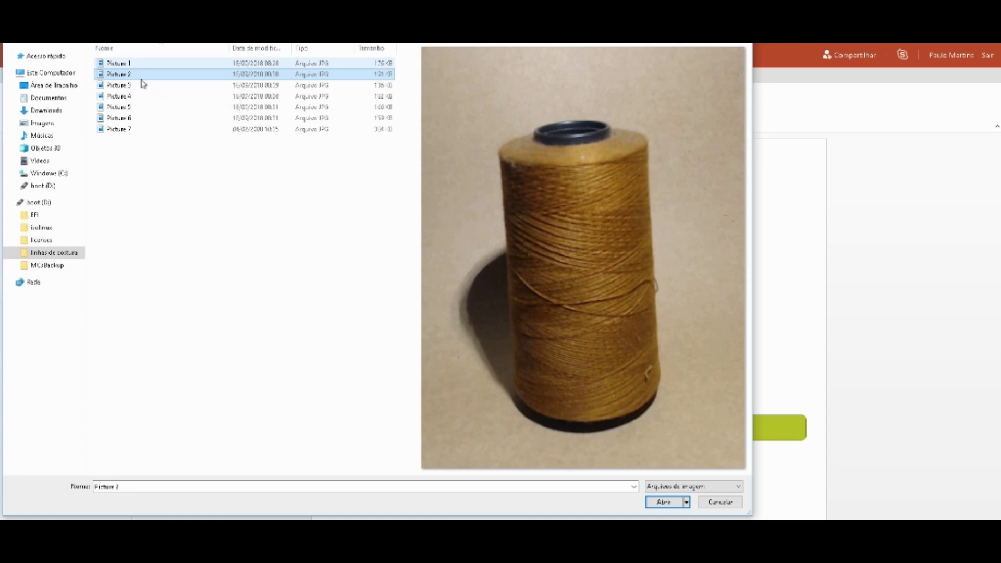
left_click(144, 118)
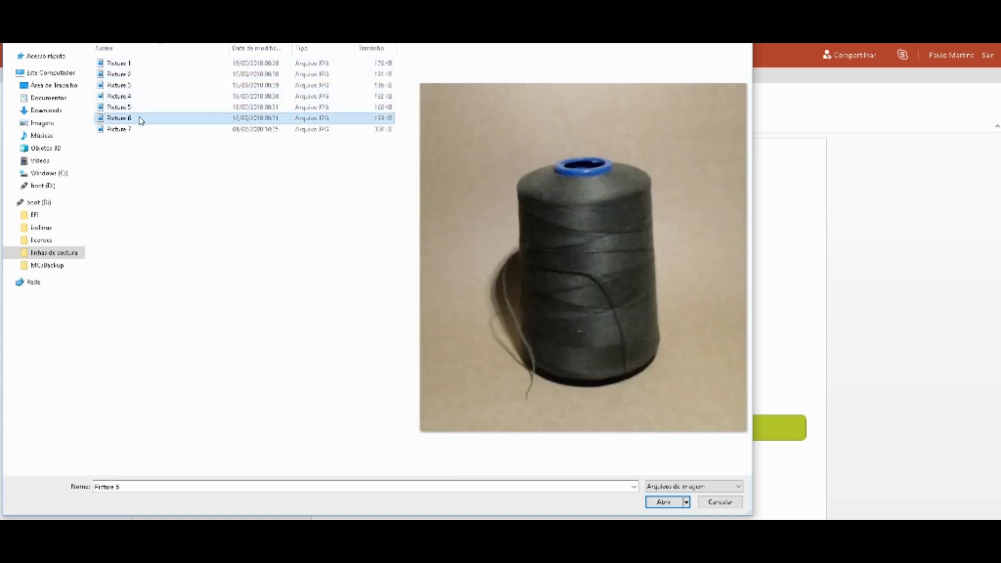
key("Up")
left_click(144, 128)
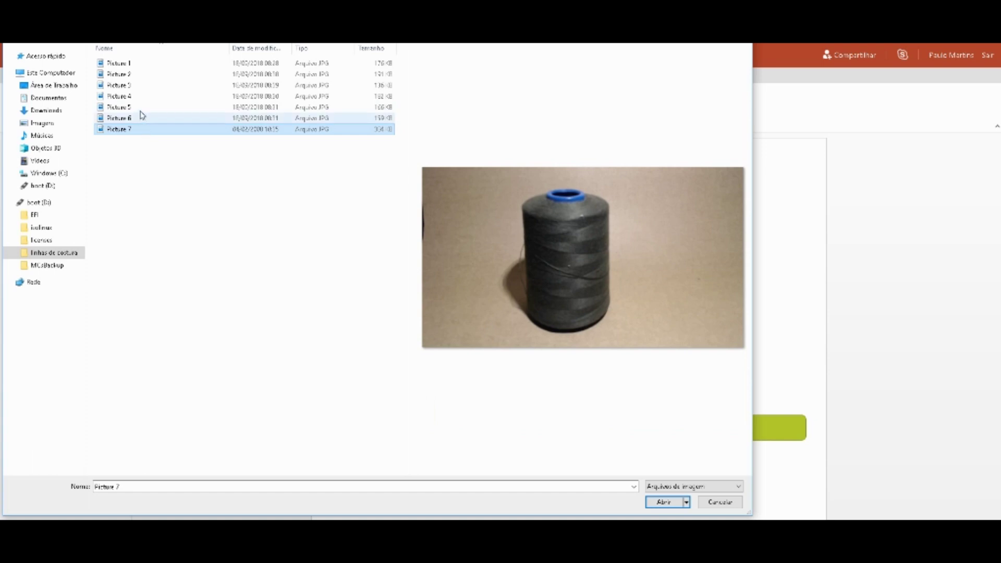
left_click(142, 108)
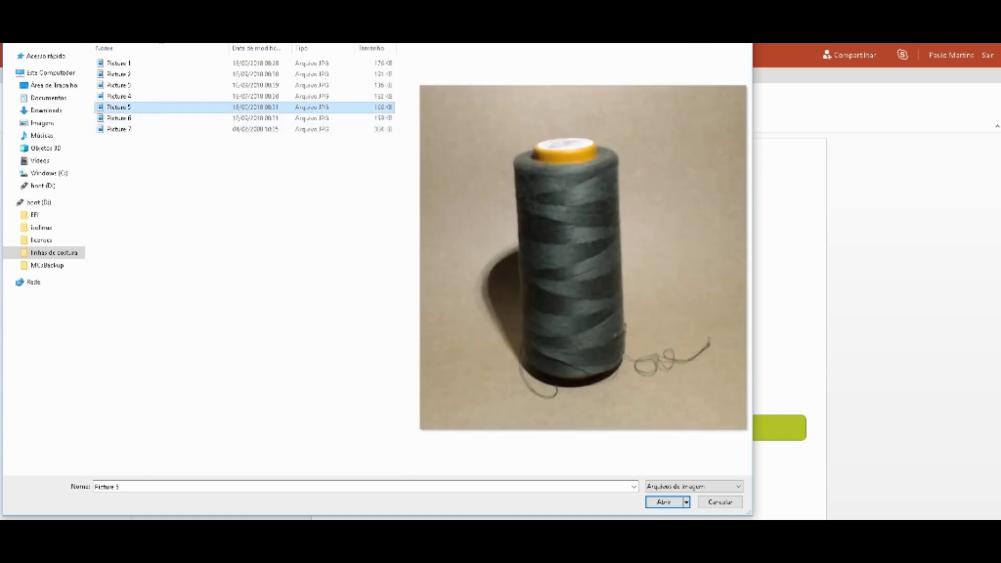
left_click(128, 85)
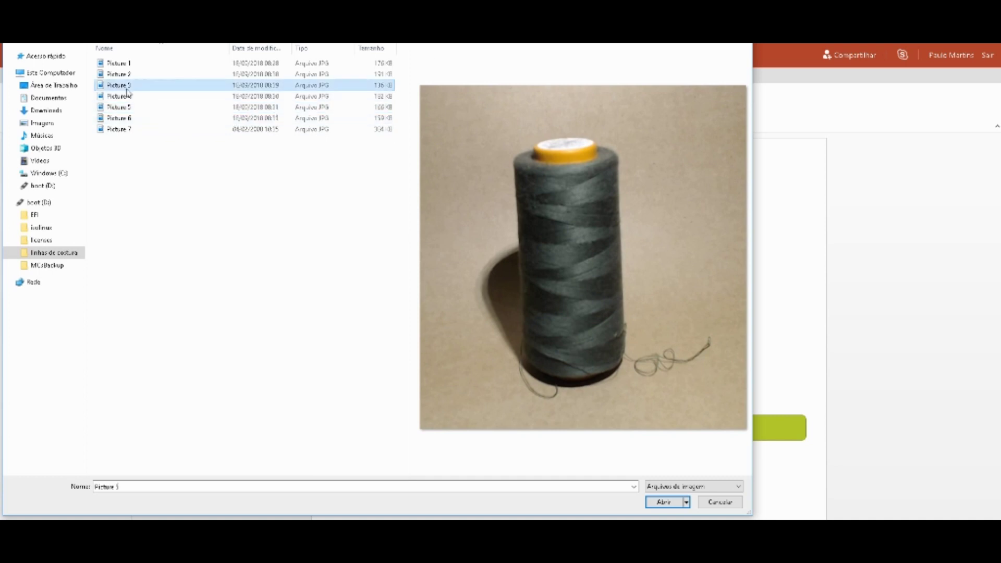
left_click(132, 76)
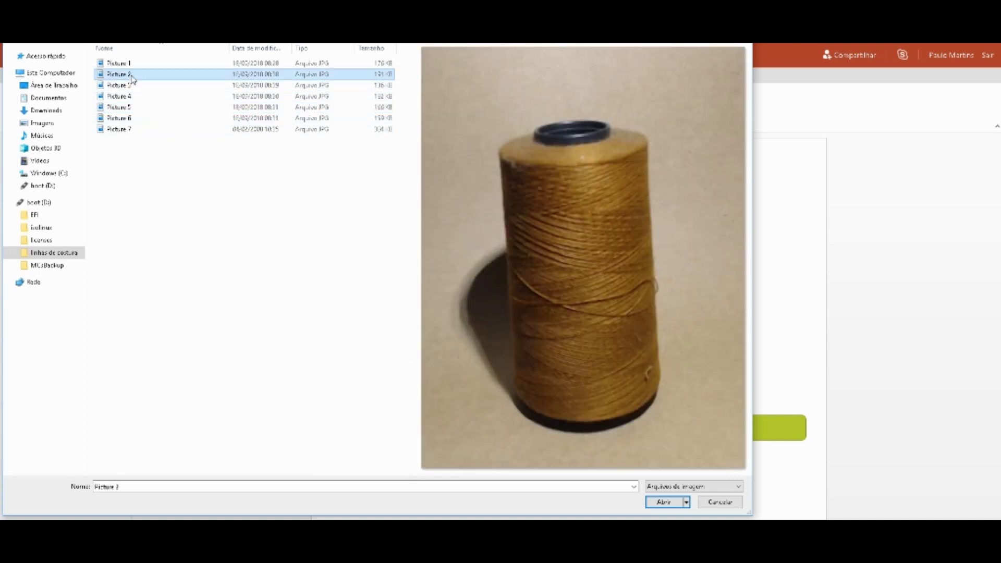
left_click(139, 67)
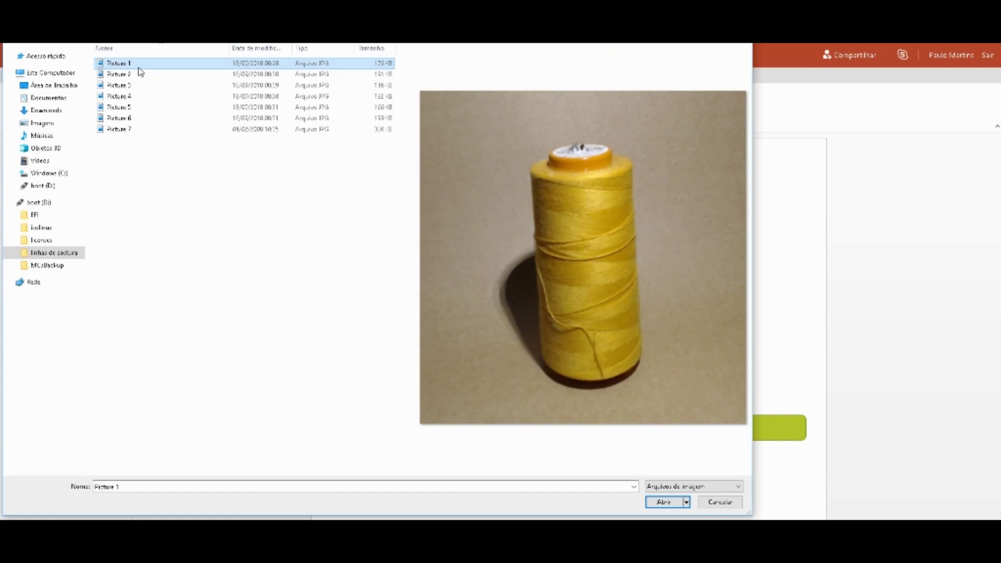
left_click(144, 97)
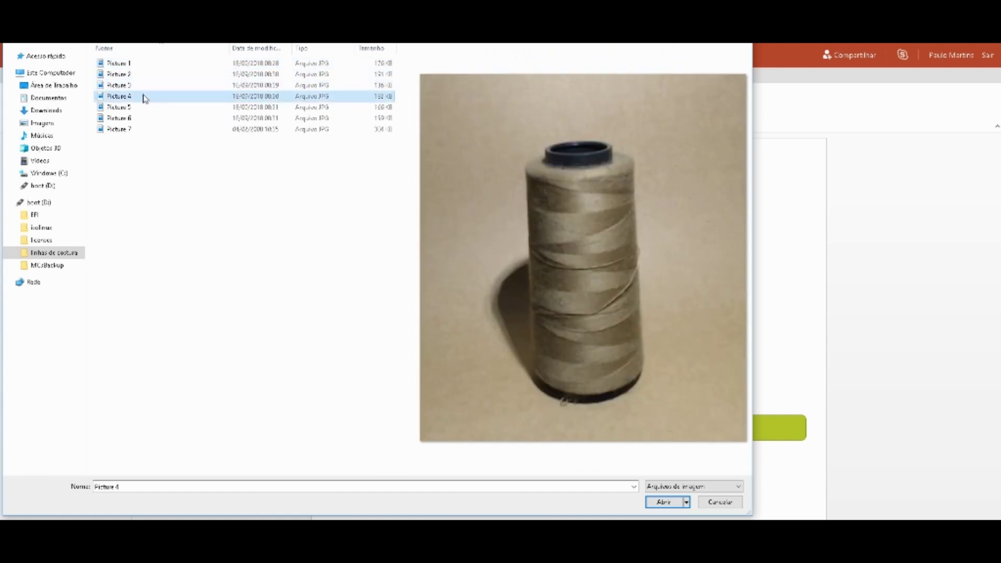
key("Escape")
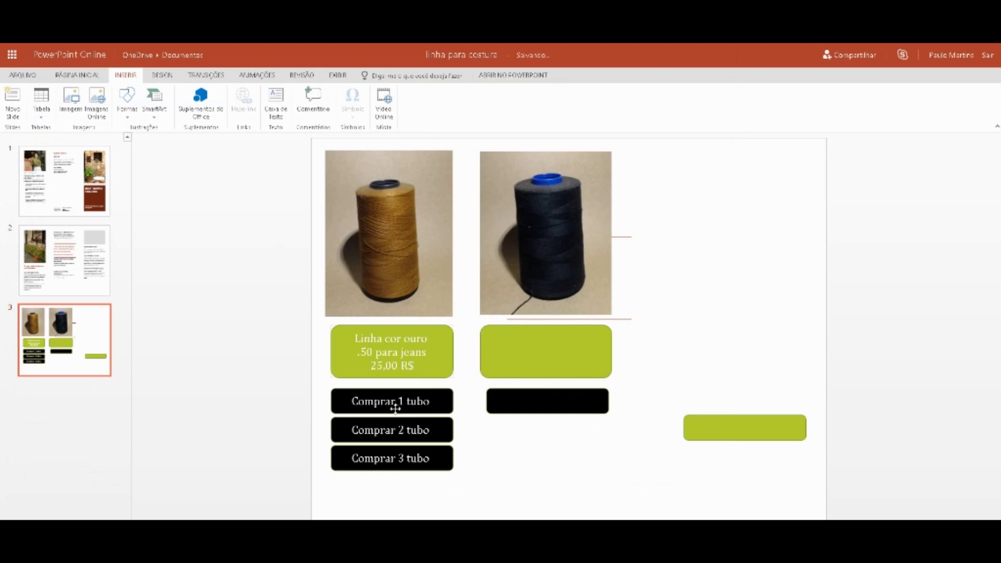
Add a fourth slide with Novo Slide from the thumbnail pane, then return to slide 3
left_click(59, 270)
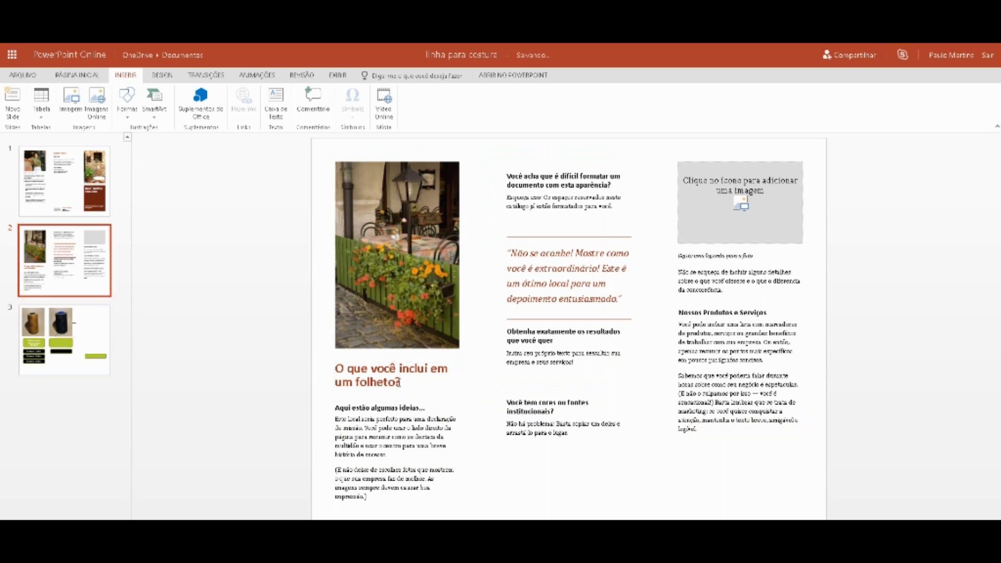
left_click(394, 388)
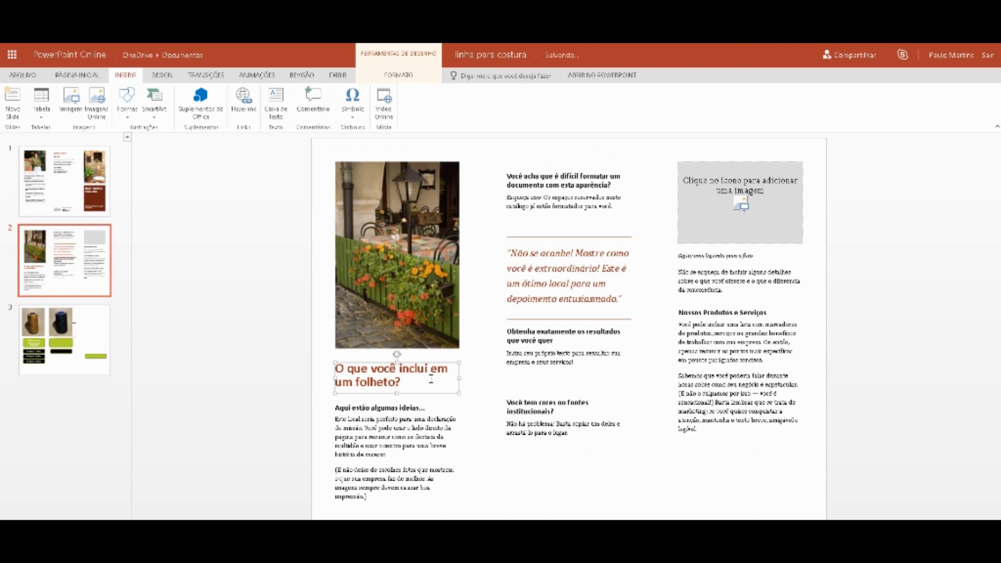
left_click(85, 429)
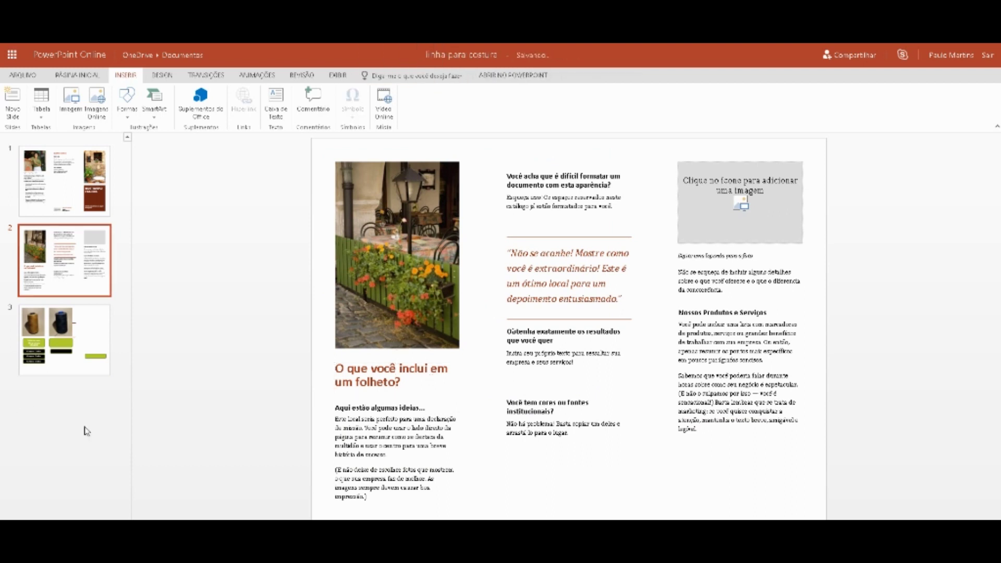
right_click(78, 424)
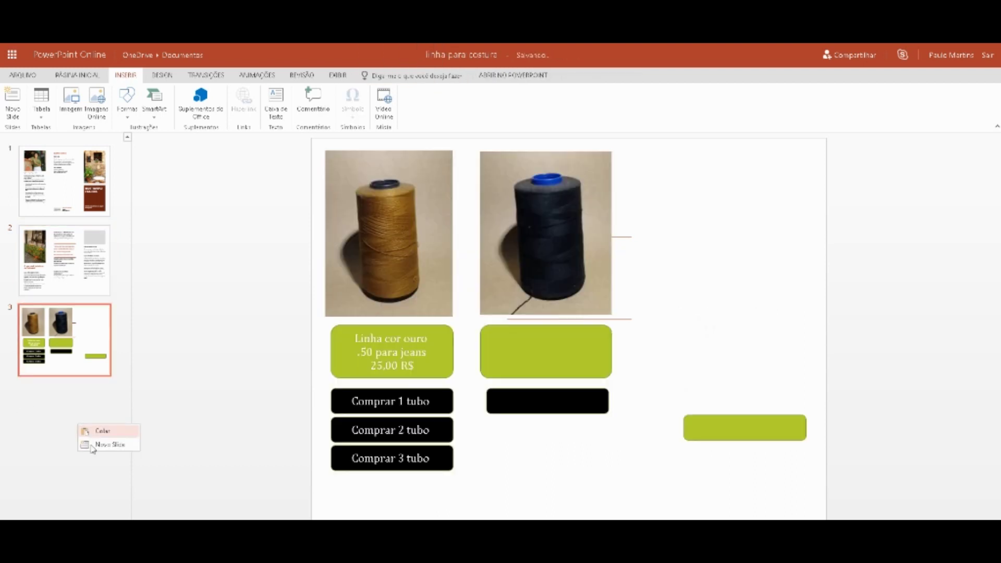
left_click(106, 444)
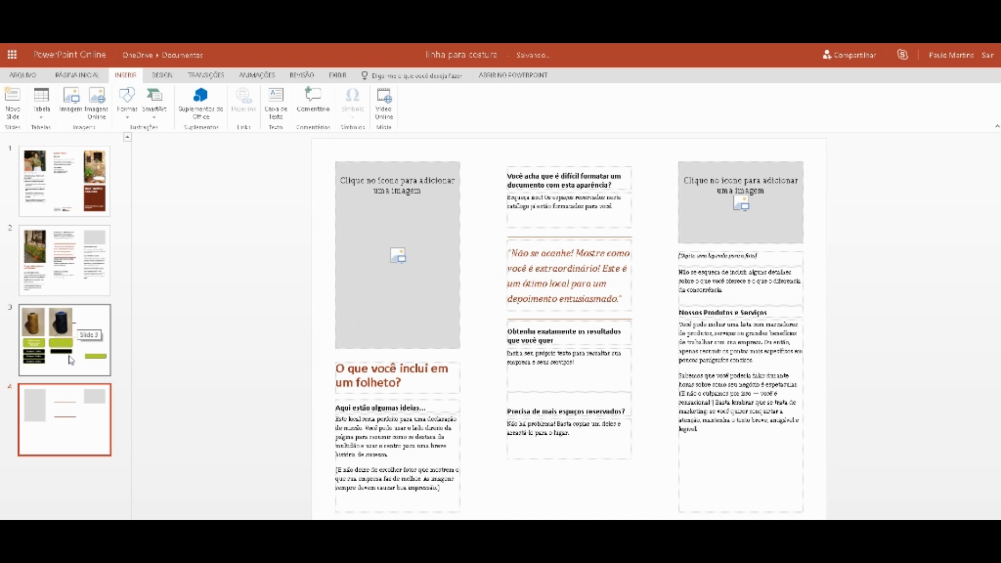
left_click(94, 325)
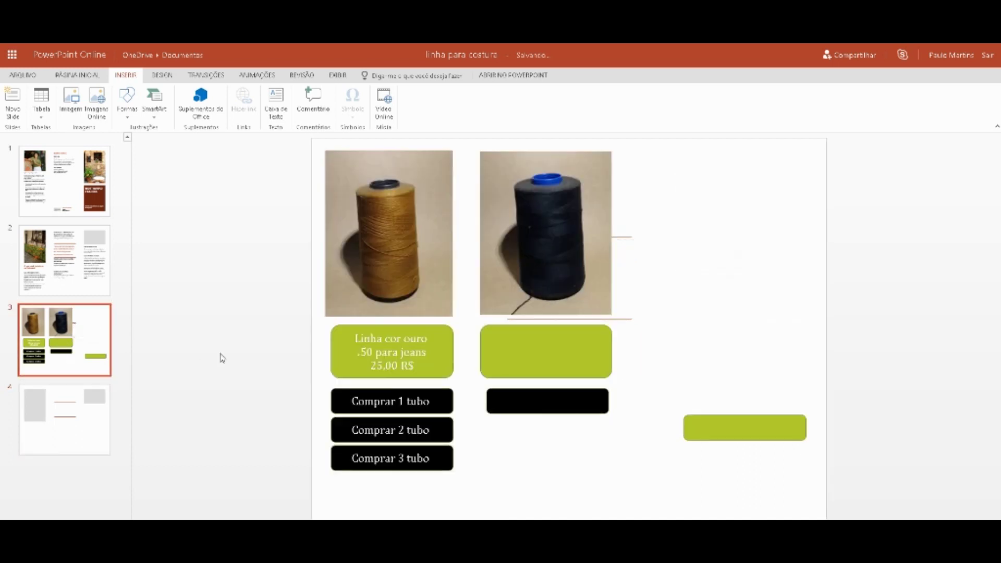
Insert the shirt photo from the clothing subfolder in Imagens
left_click(68, 104)
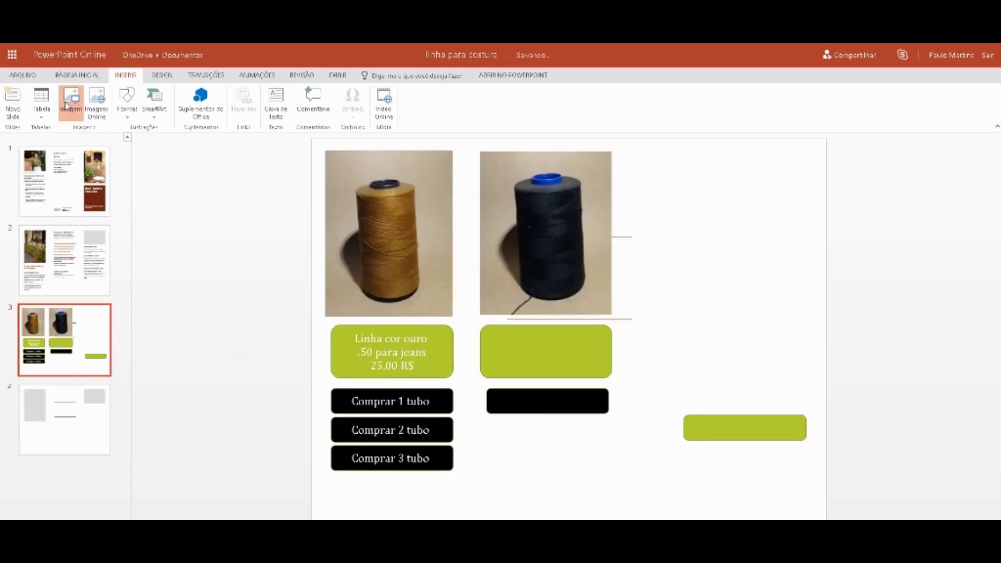
mouse_move(119, 130)
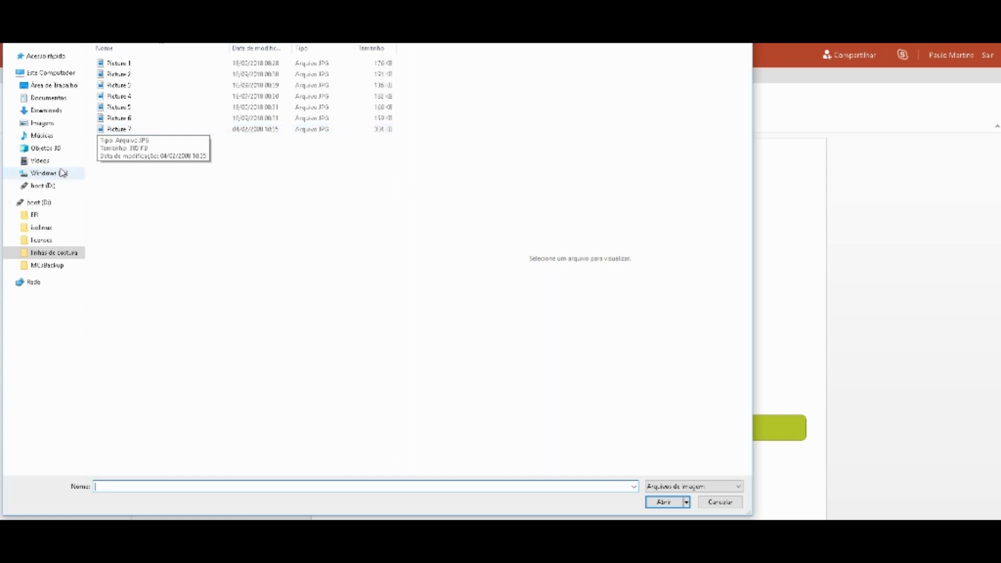
left_click(50, 125)
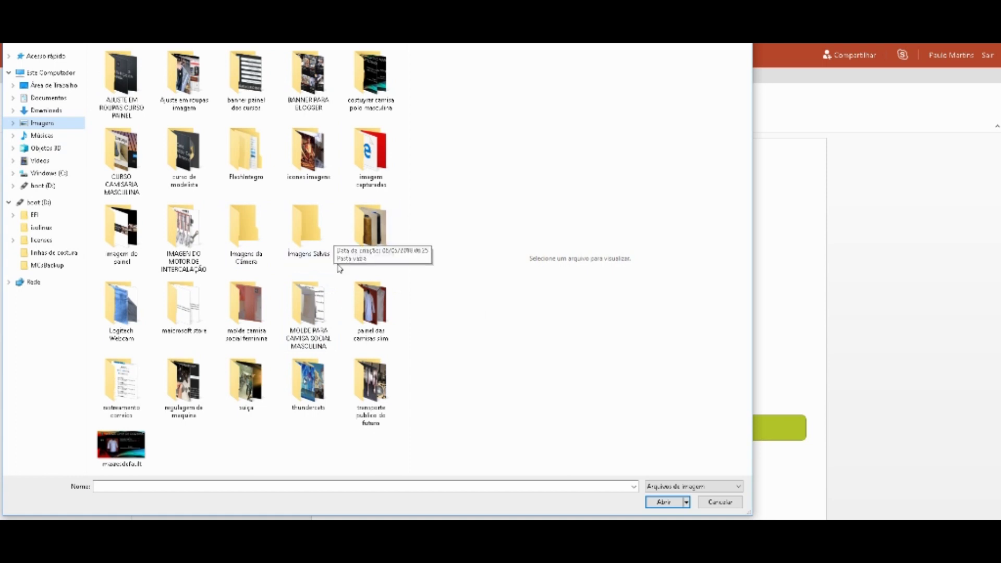
double_click(324, 178)
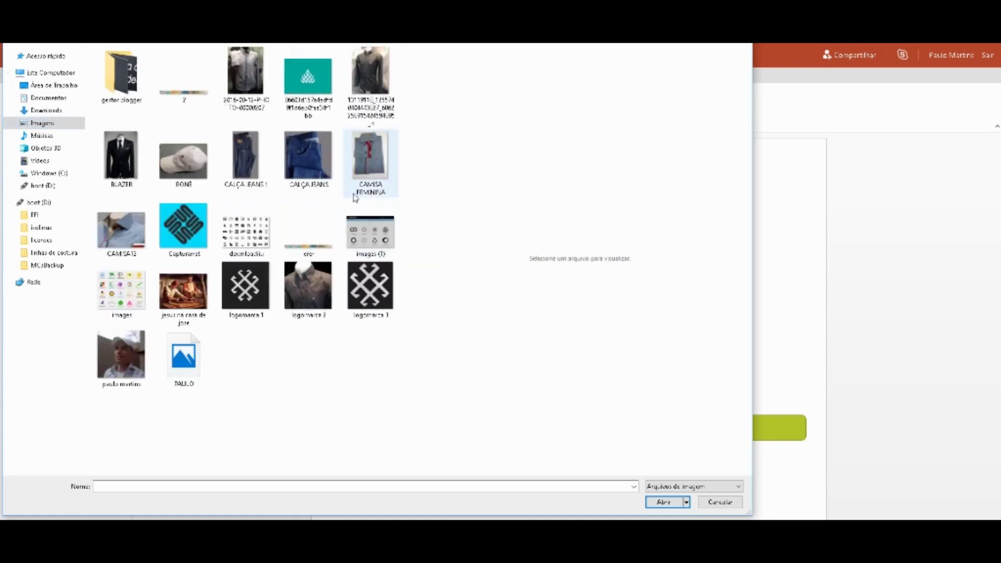
left_click(255, 86)
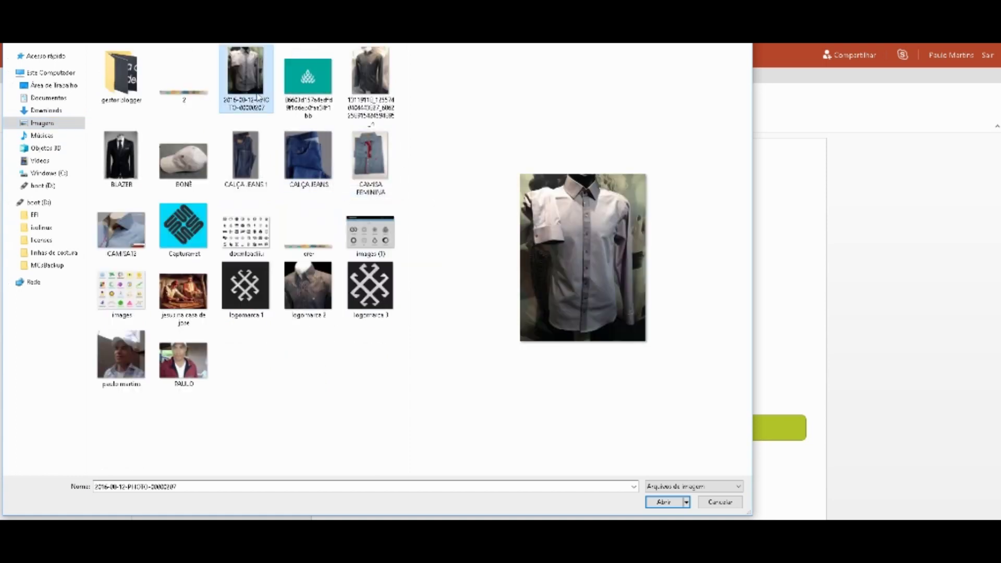
left_click(664, 502)
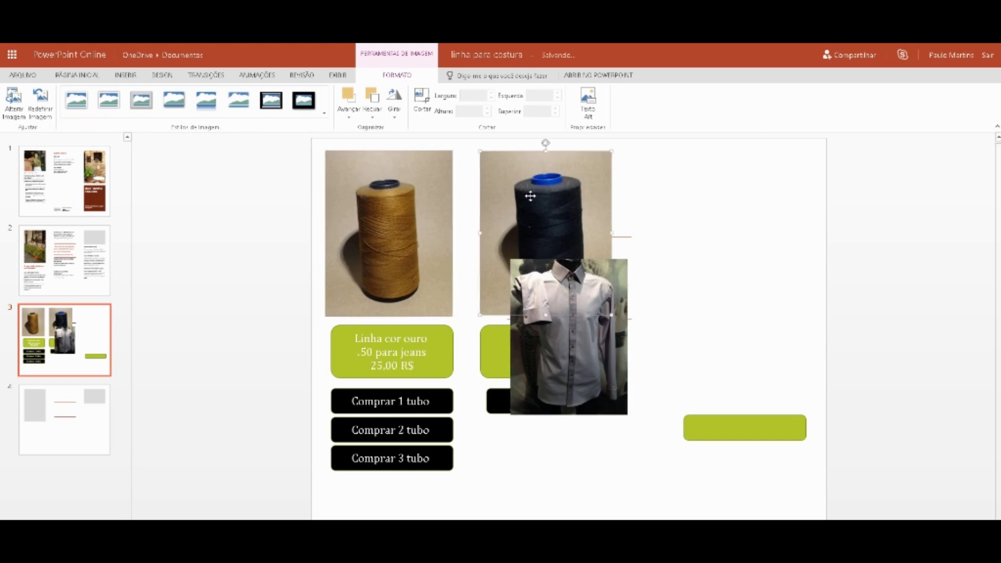
Place and enlarge the shirt photo above the second green box, aligned with the gold spool
left_click_drag(528, 193, 701, 197)
left_click(582, 305)
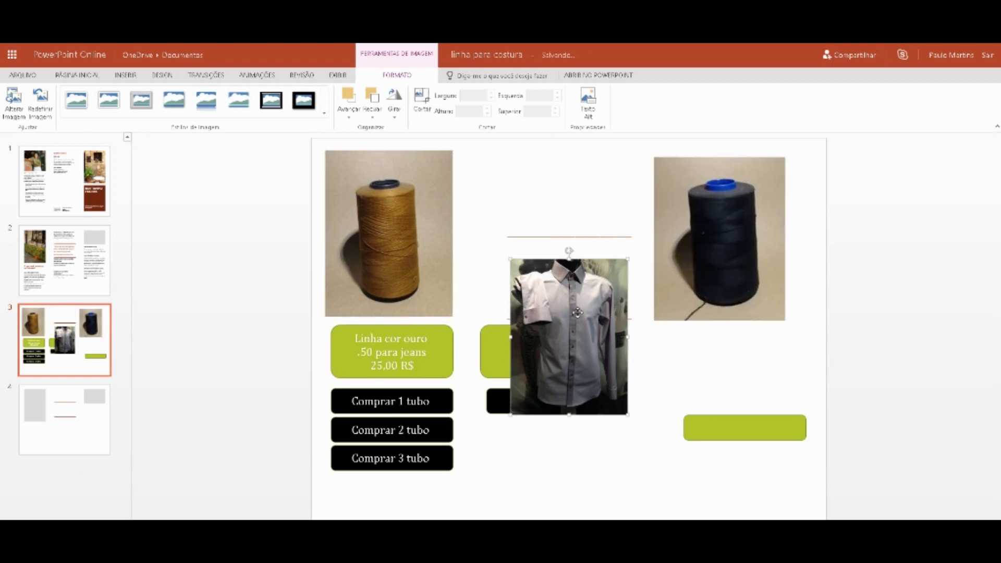
left_click_drag(582, 305, 556, 215)
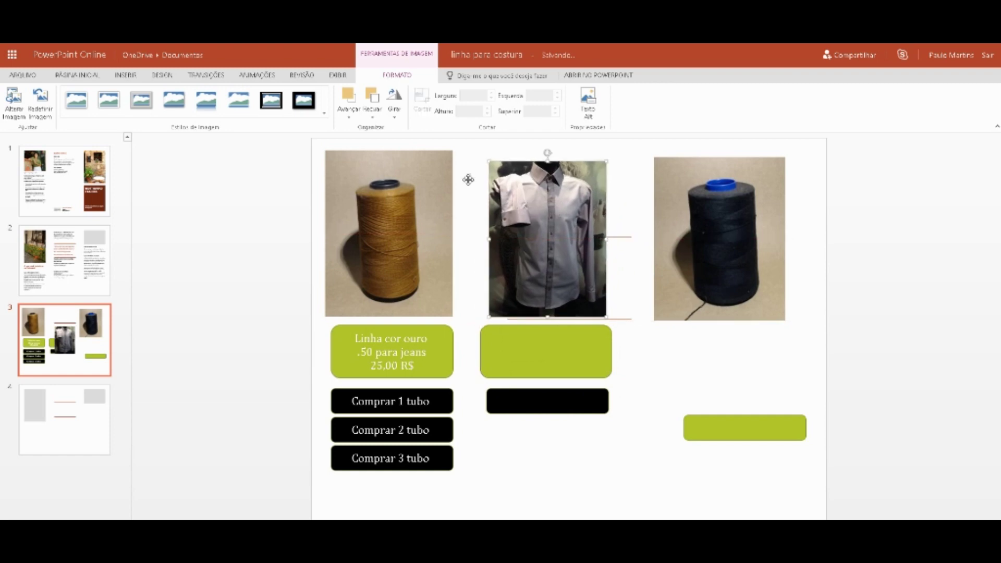
left_click_drag(488, 160, 481, 151)
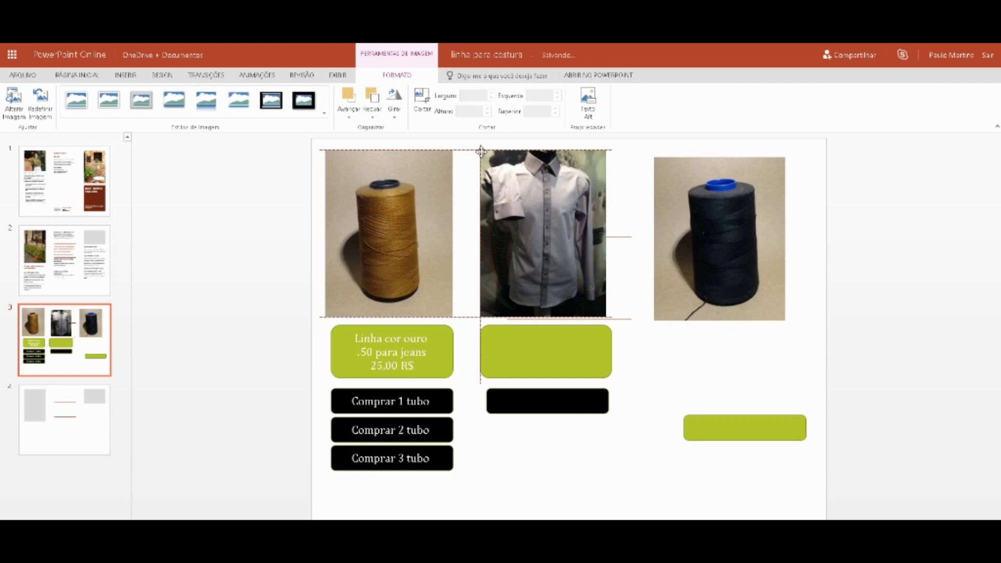
left_click_drag(481, 151, 481, 151)
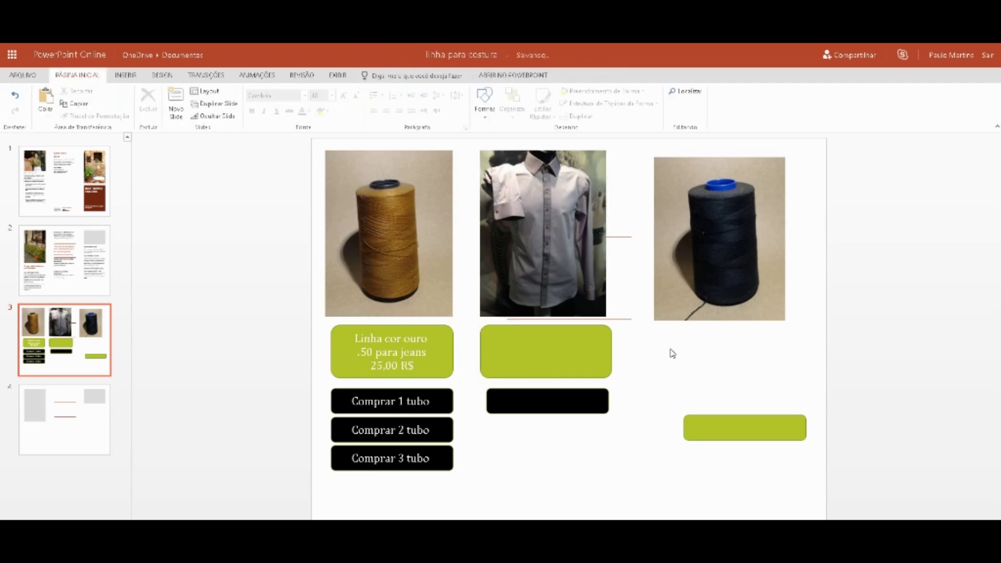
Delete the navy spool photo and the small green bar on the right
left_click(708, 273)
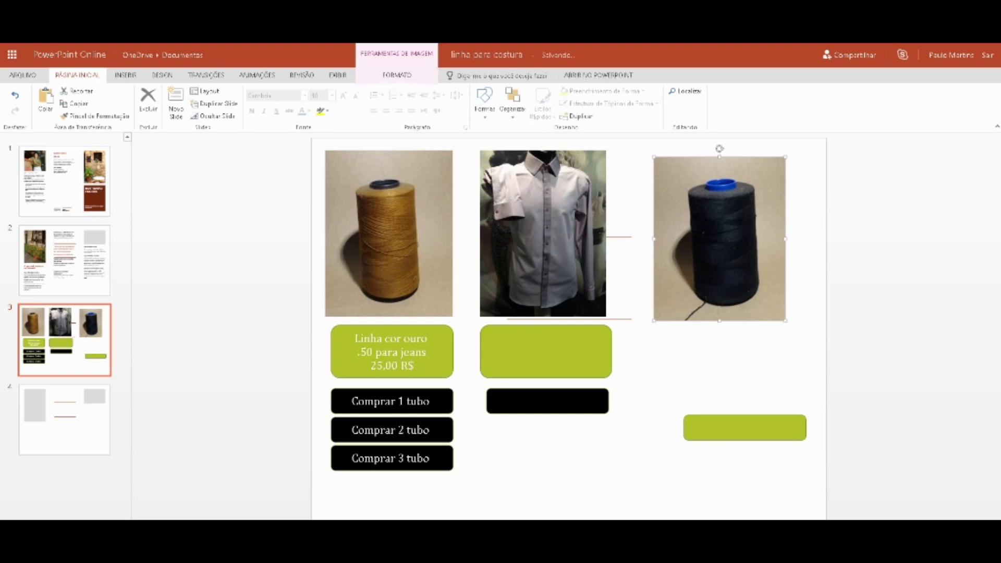
left_click(148, 100)
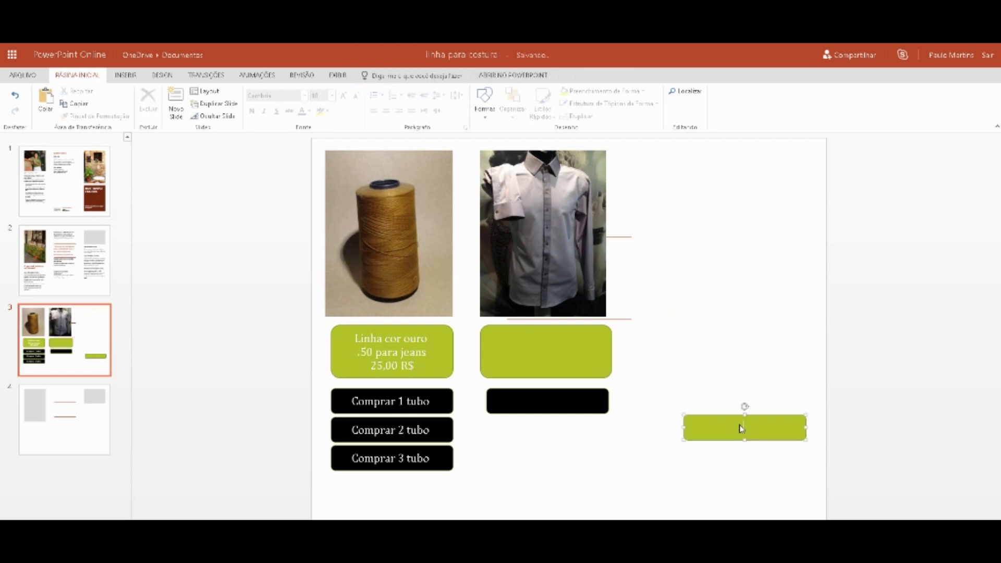
left_click(743, 425)
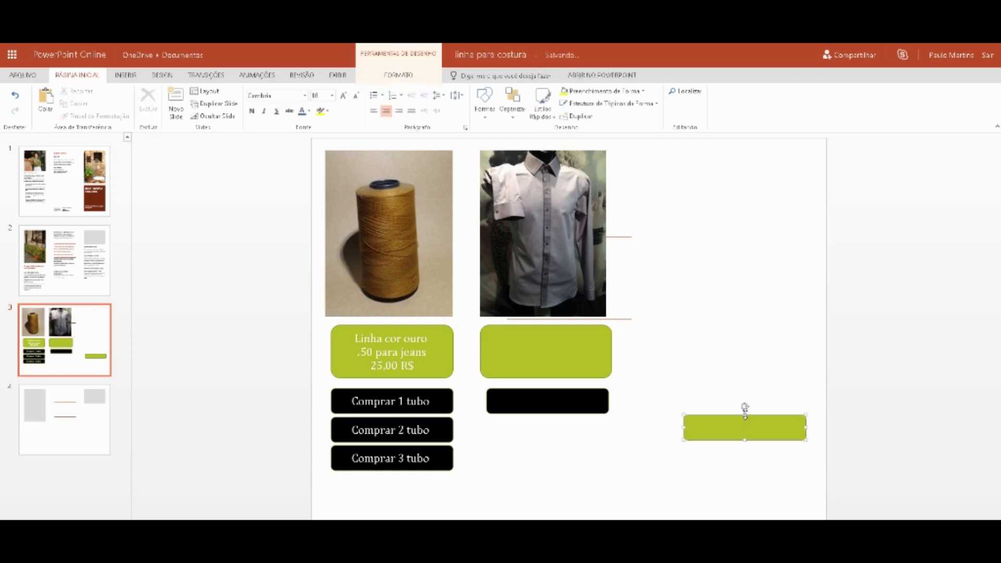
left_click(148, 102)
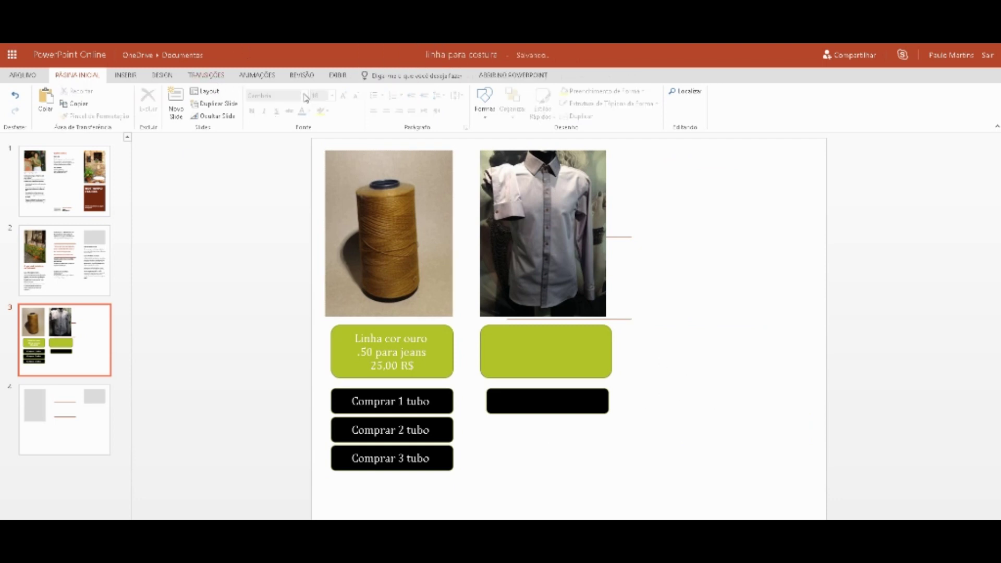
left_click(338, 76)
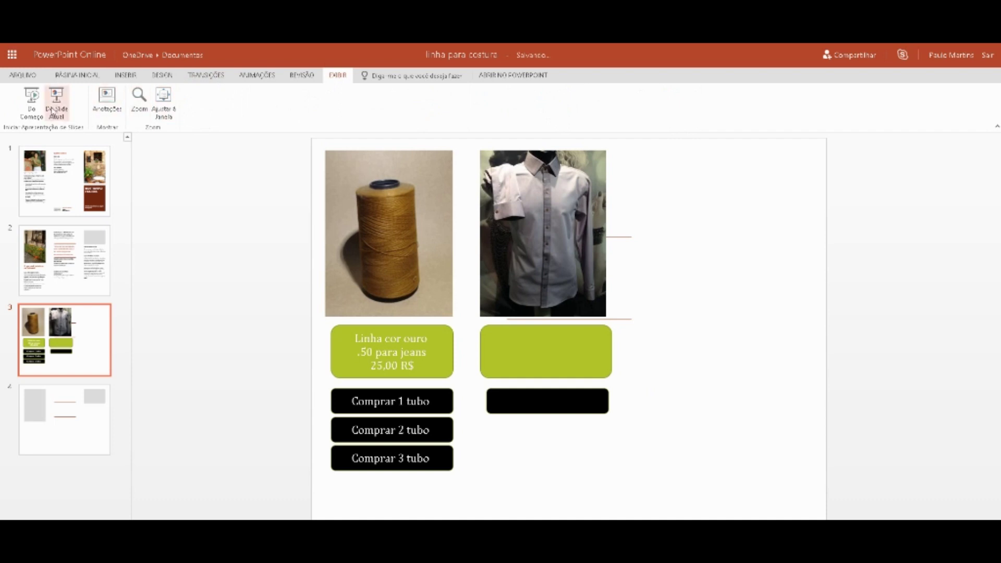
left_click(57, 99)
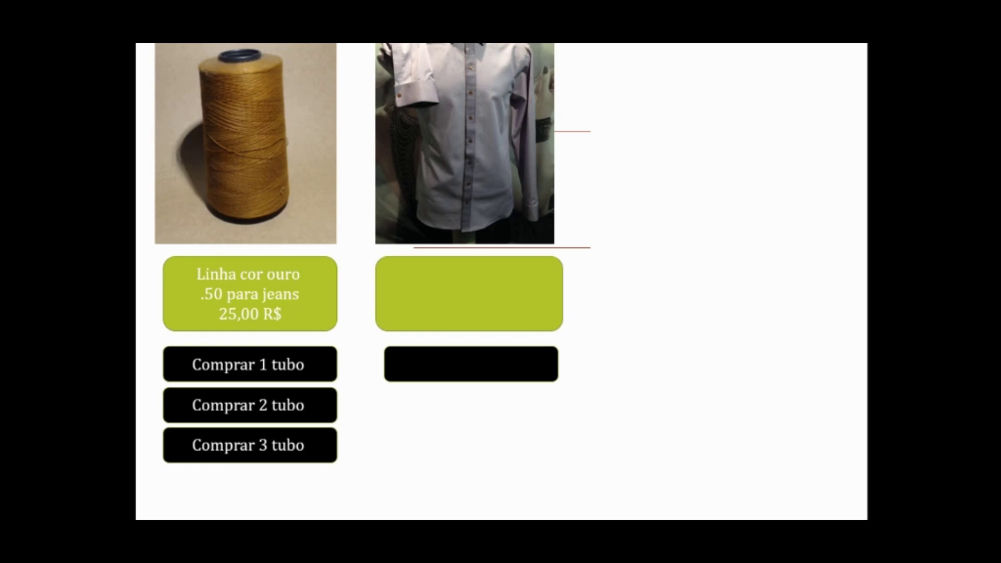
key("Escape")
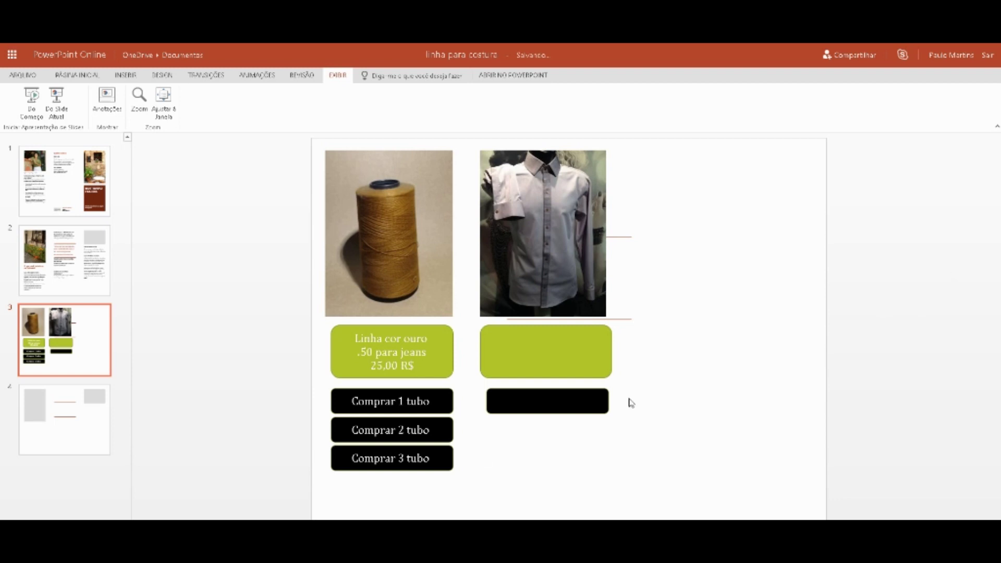
Nudge the black box under the shirt photo slightly to the left
left_click(587, 403)
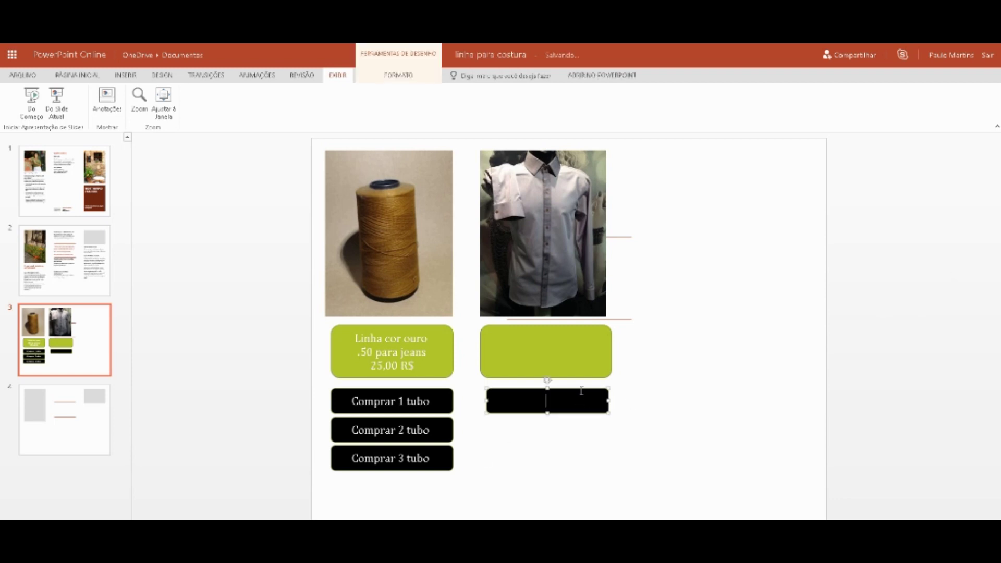
left_click_drag(579, 389, 577, 390)
left_click(646, 409)
left_click(591, 394)
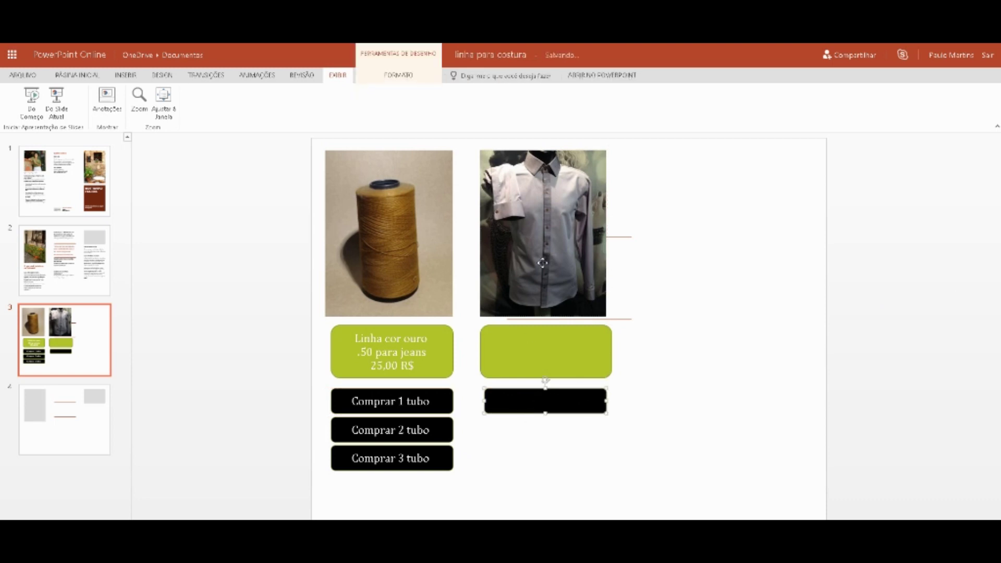
left_click(542, 263)
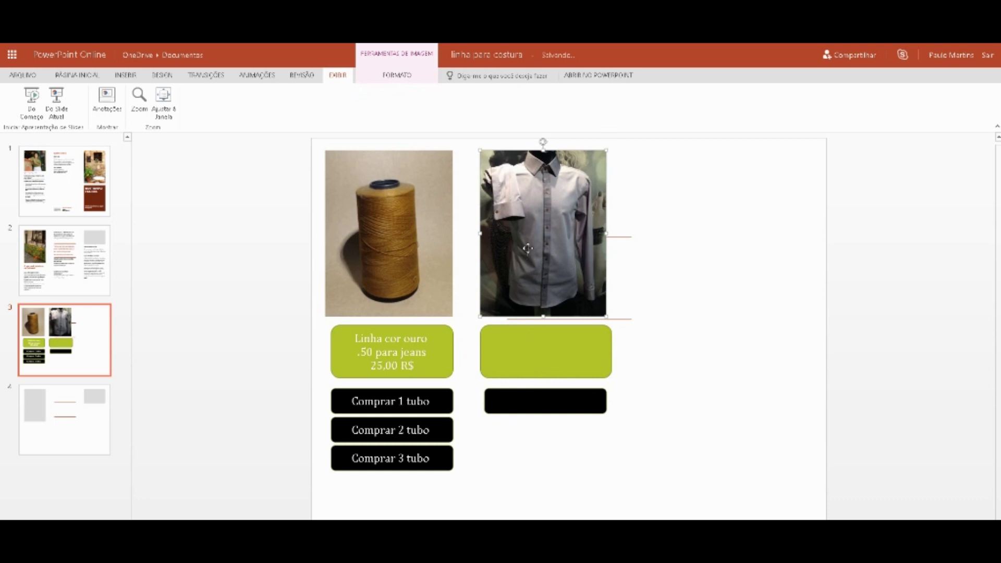
Type 'Comprar camisa n 1' into the black button under the shirt
left_click(516, 404)
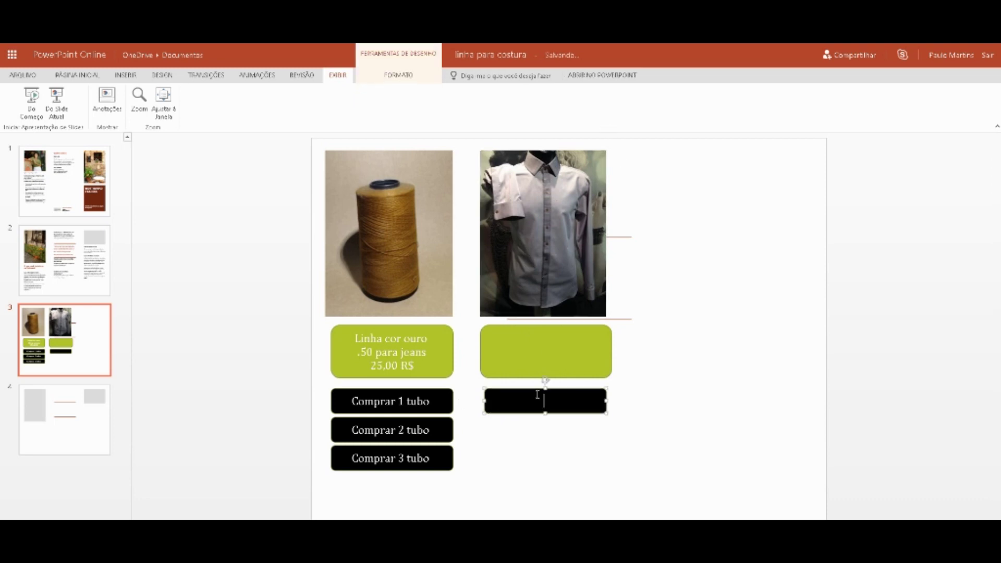
type("com")
type("prar ")
type("camis")
type("a ")
type("n 1")
key("Escape")
left_click(585, 445)
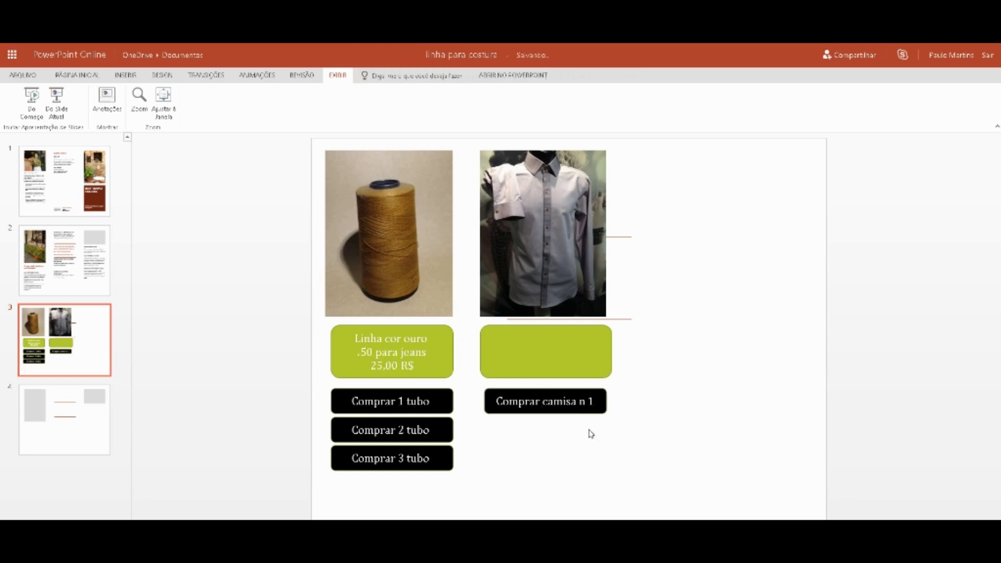
left_click(578, 405)
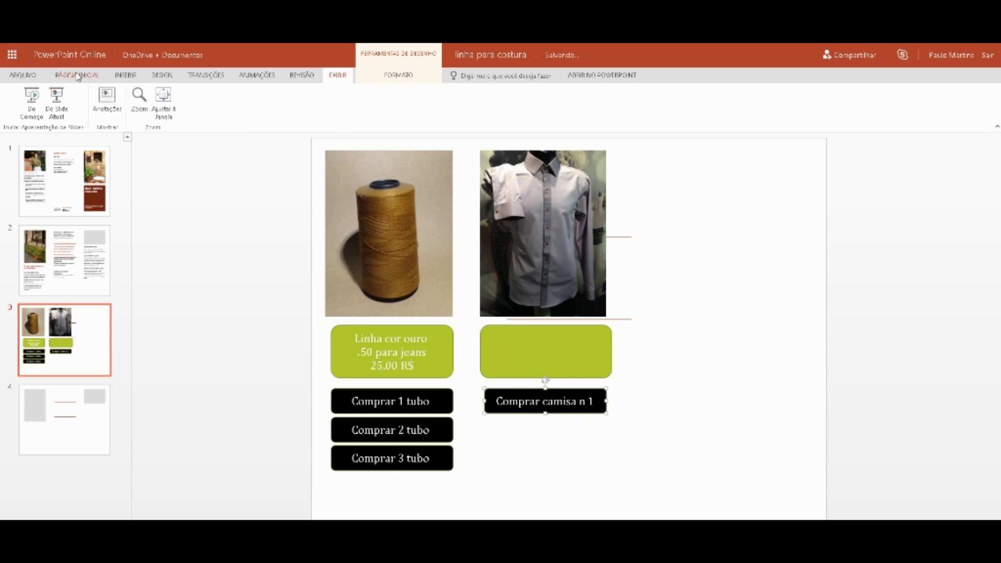
Paste two copies of the 'Comprar camisa n 1' button and stack all three in a column
left_click(131, 78)
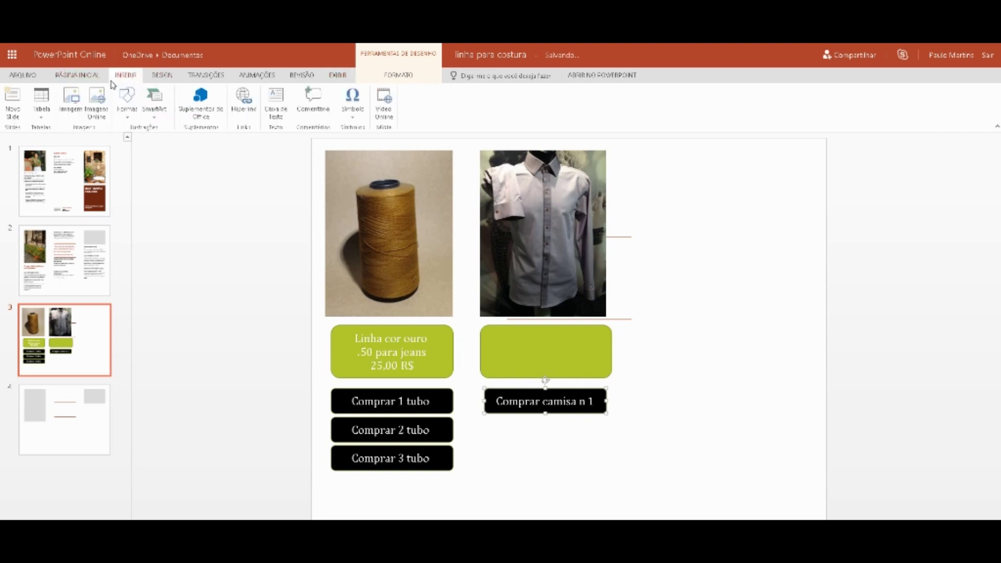
left_click(88, 77)
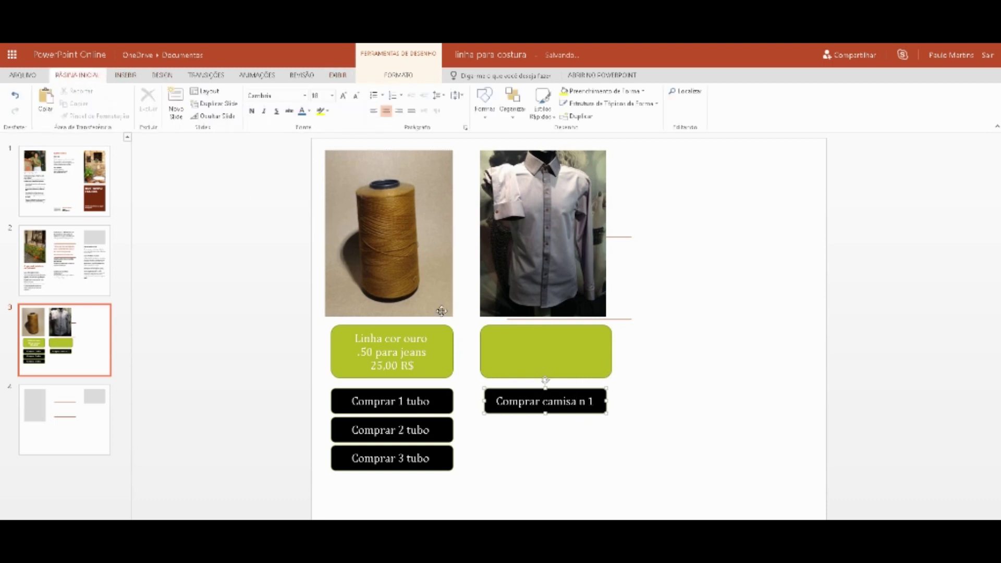
left_click(545, 383)
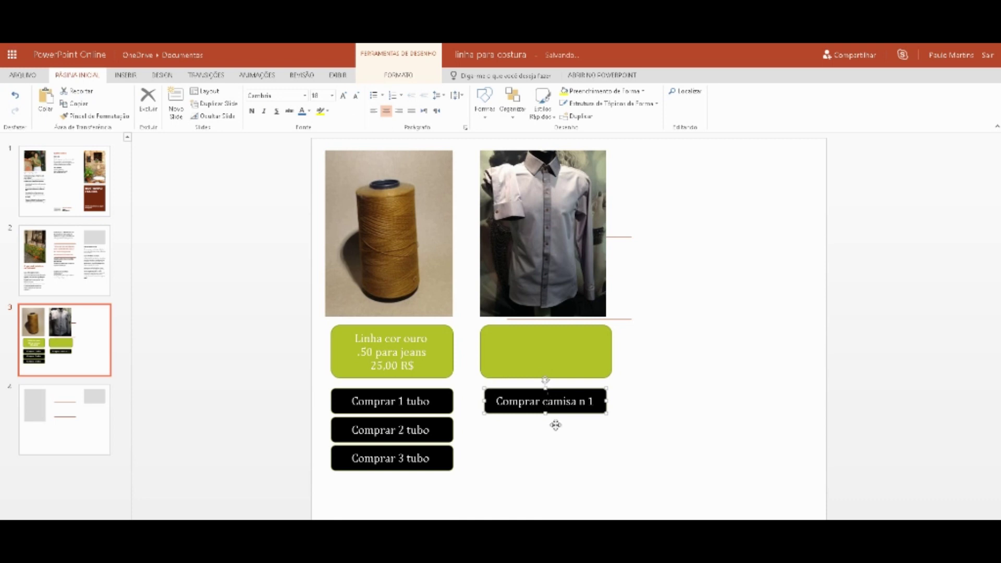
left_click(559, 432)
key("ctrl+v")
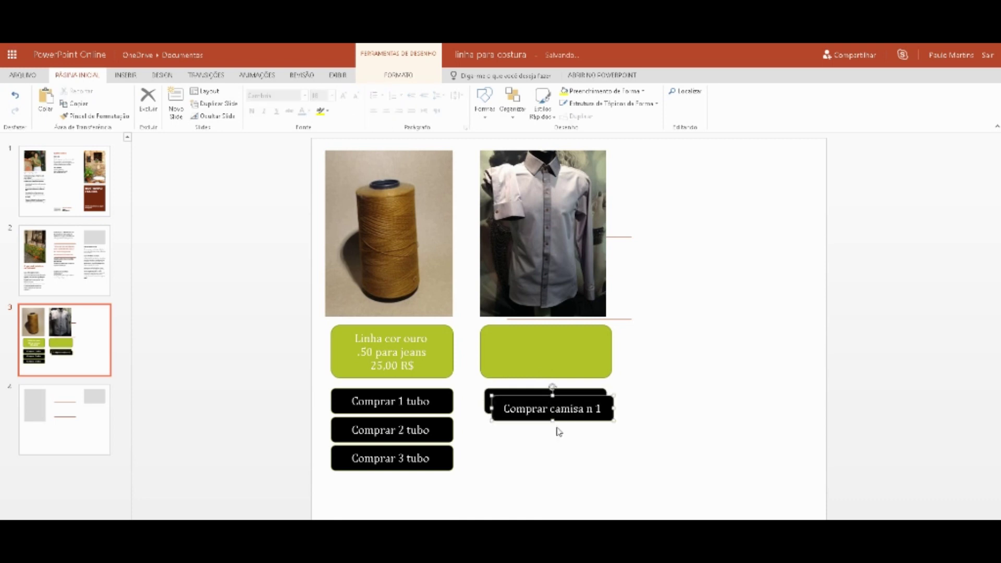
key("ctrl+v")
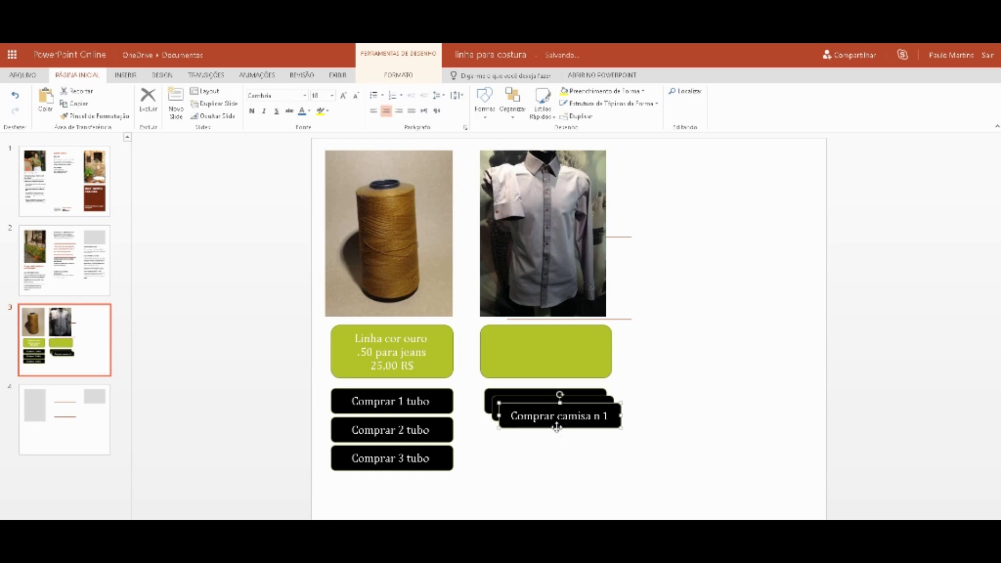
left_click_drag(566, 407, 552, 451)
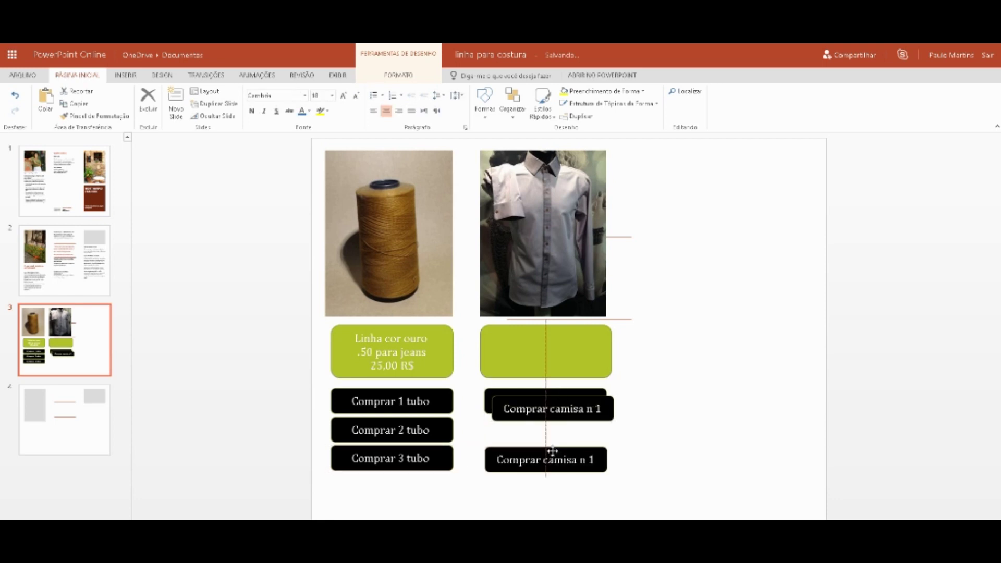
mouse_move(563, 402)
left_mouse_down()
mouse_move(552, 421)
mouse_move(567, 422)
left_mouse_up()
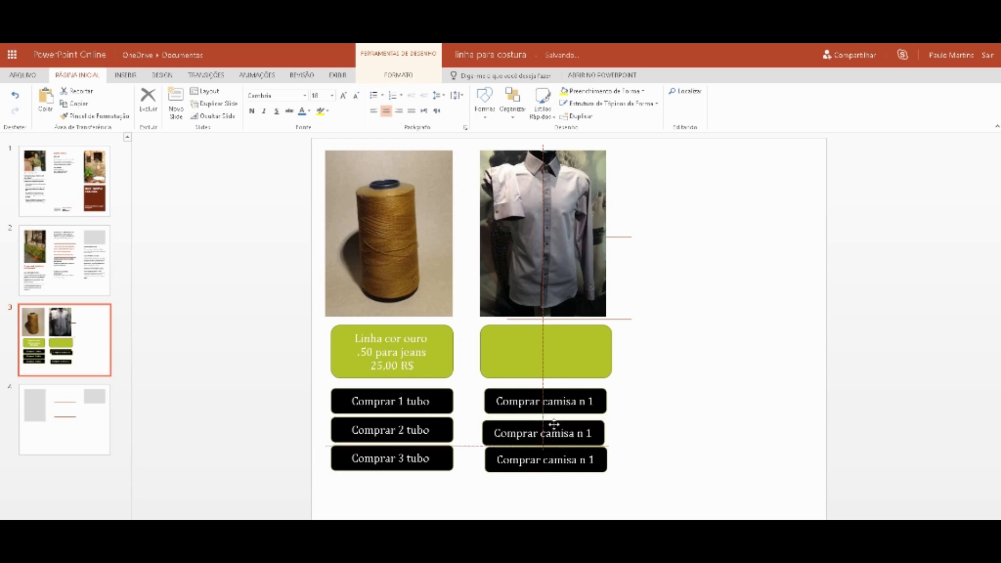
left_click(639, 413)
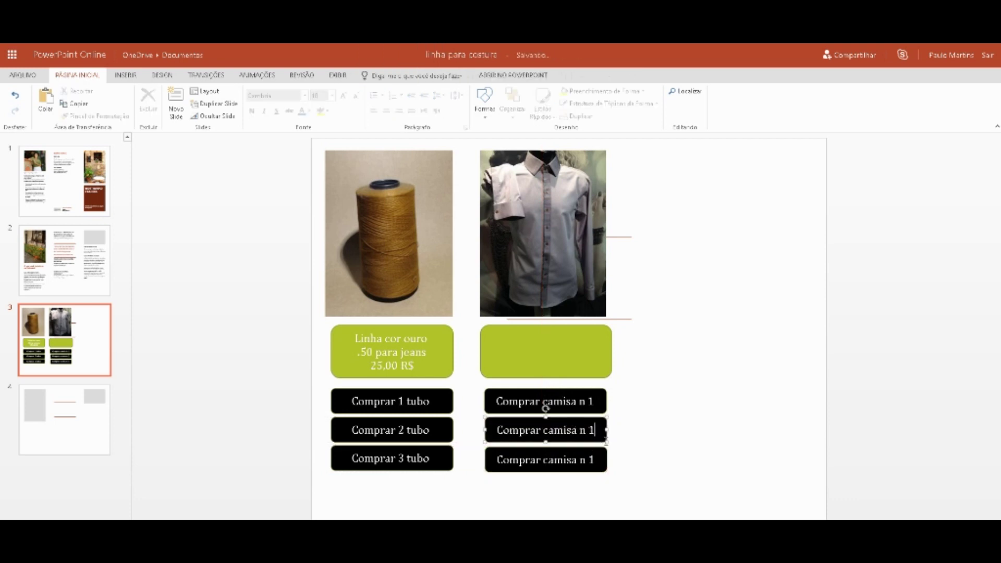
Renumber the middle button to 'Comprar camisa n 2' and drop the trailing 1 from the third
left_click(594, 430)
key("BackSpace")
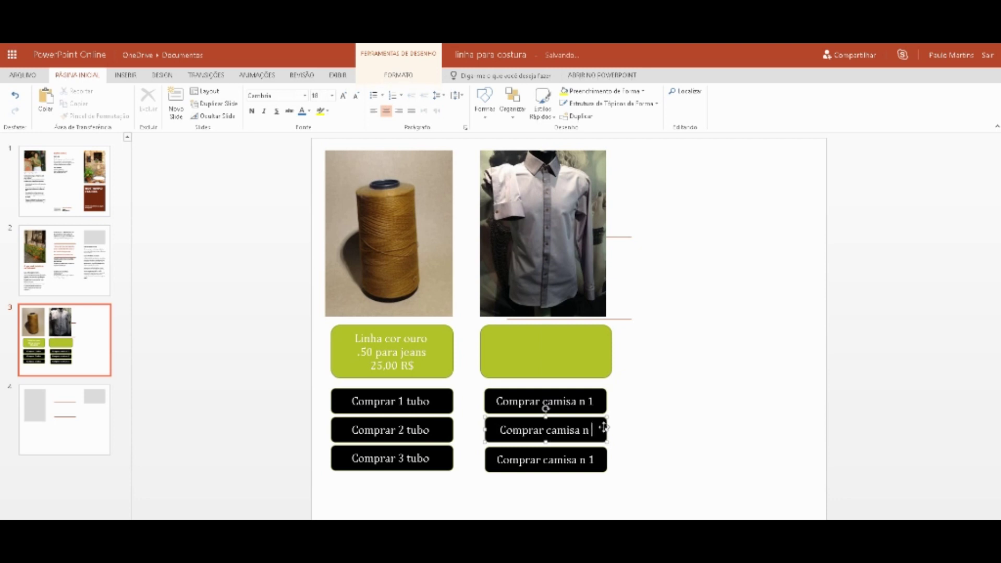
type("2")
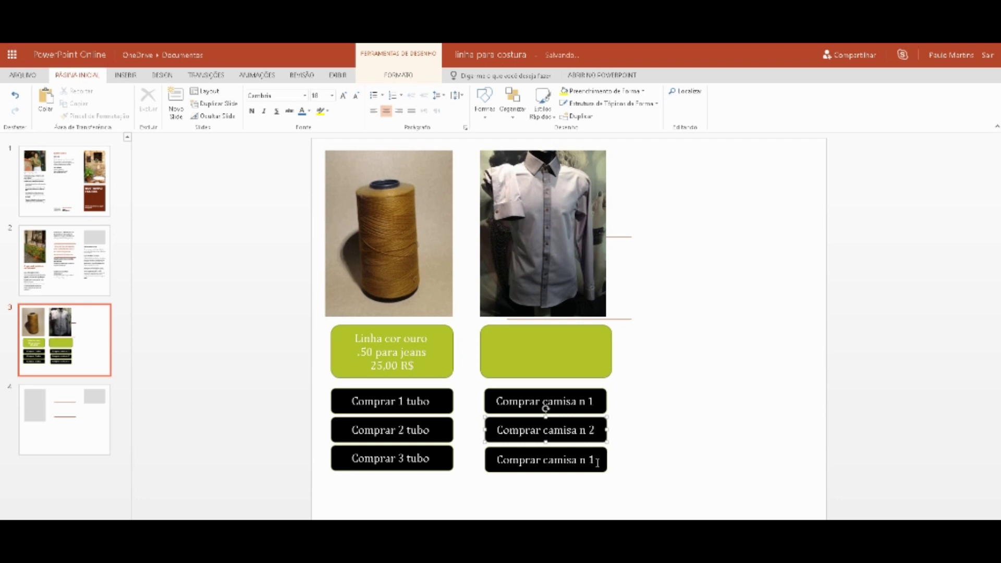
left_click(597, 460)
key("BackSpace")
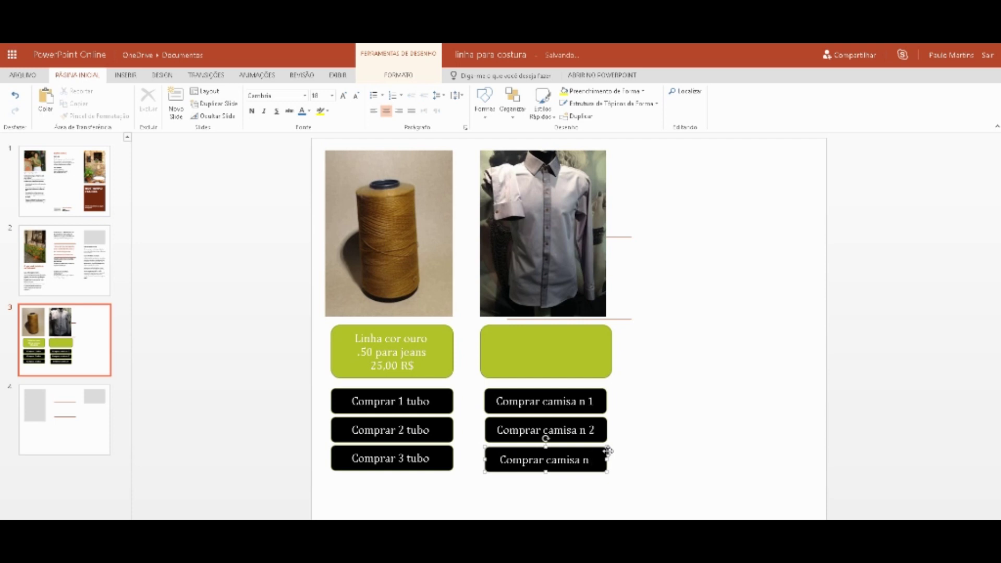
left_click(537, 328)
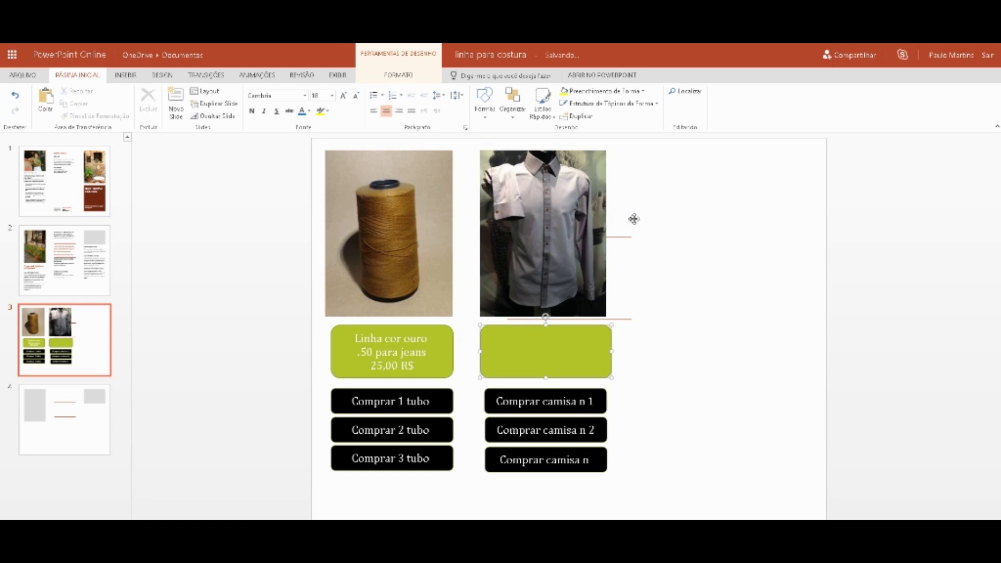
left_click(648, 209)
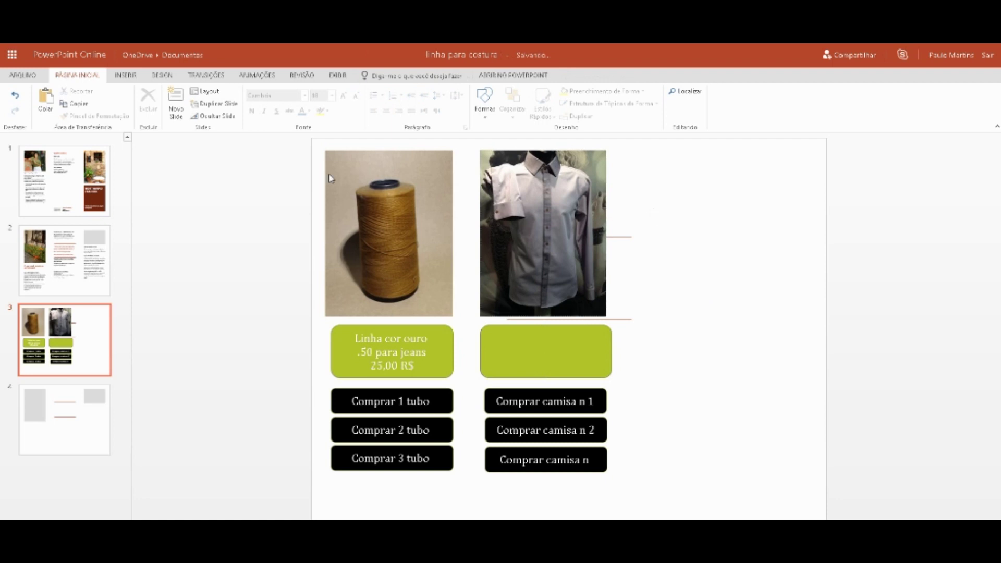
left_click(119, 77)
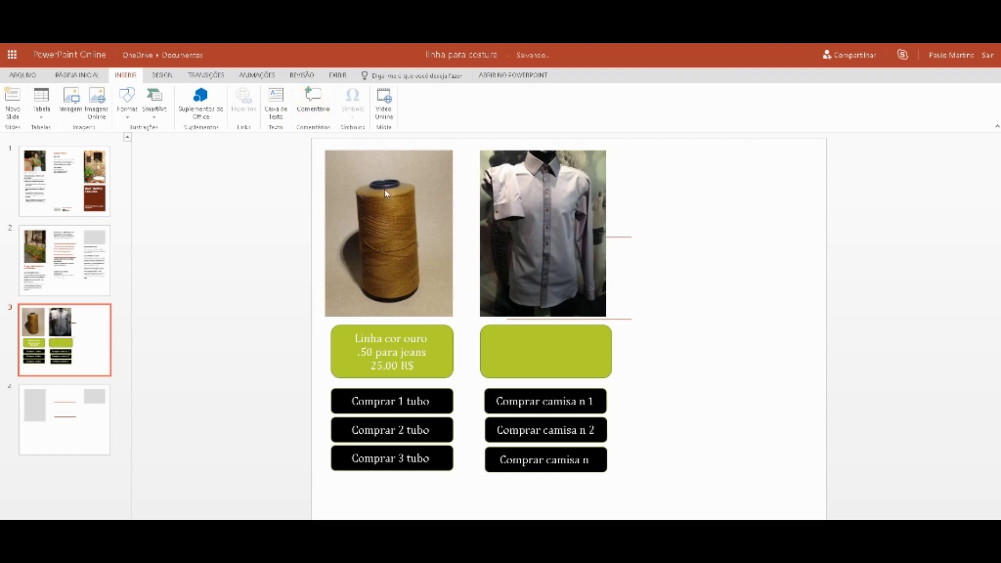
left_click(401, 204)
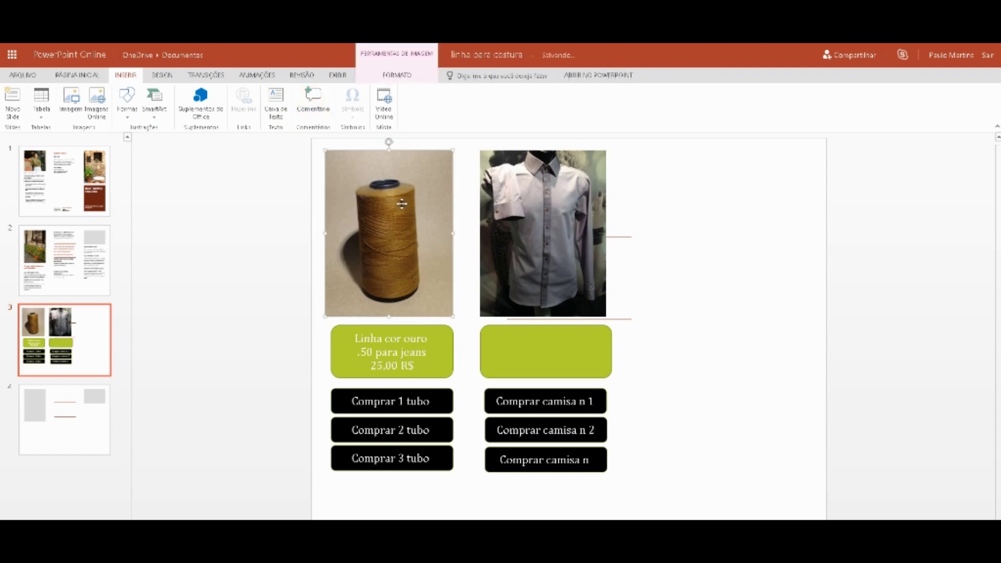
left_click(512, 211)
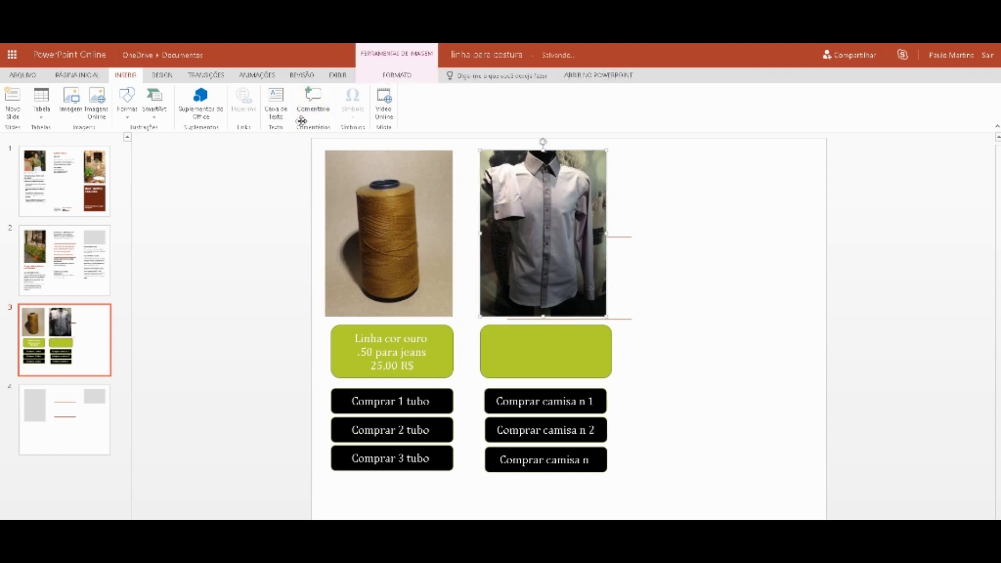
left_click(311, 106)
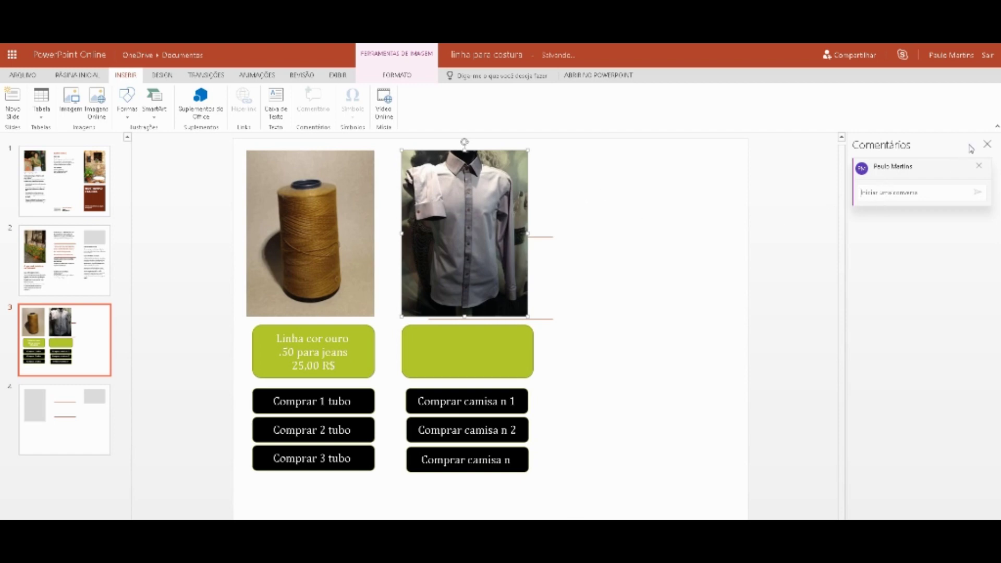
left_click(987, 144)
left_click(987, 144)
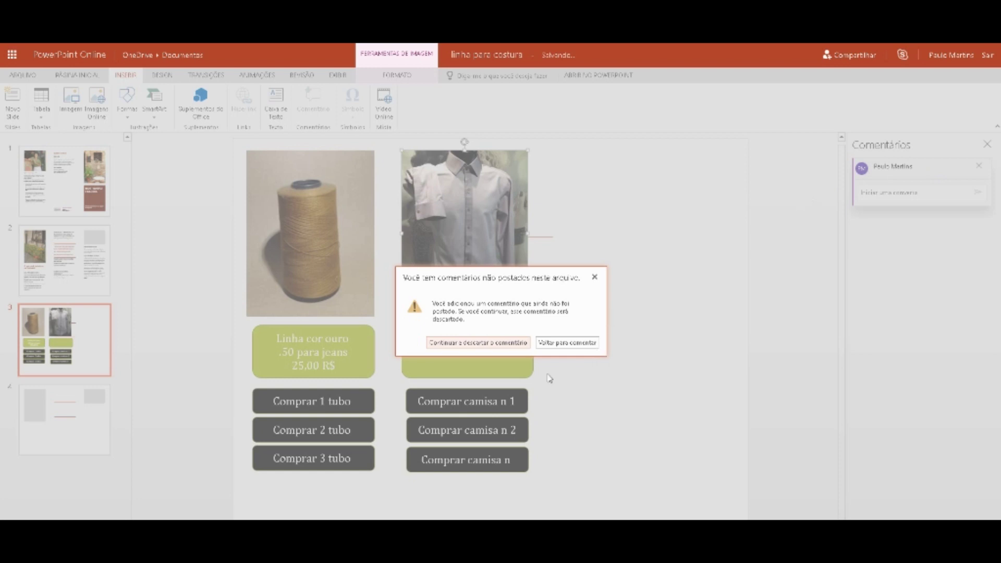
left_click(498, 342)
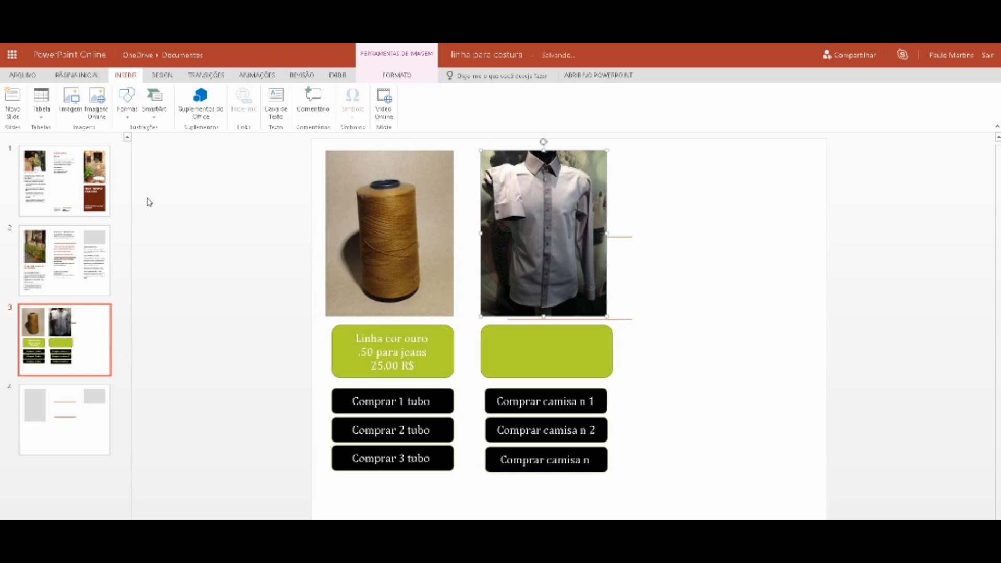
left_click(71, 170)
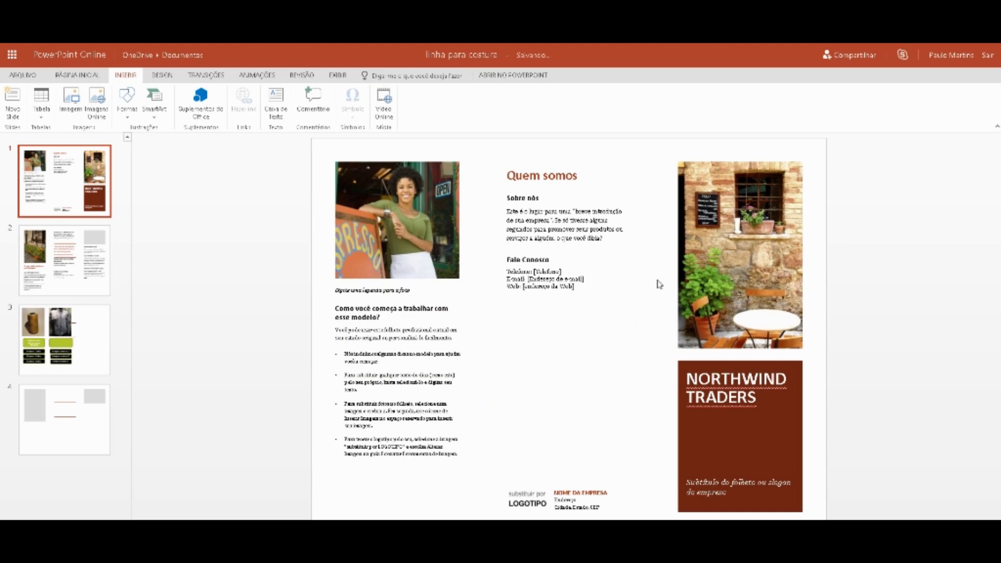
left_click(420, 367)
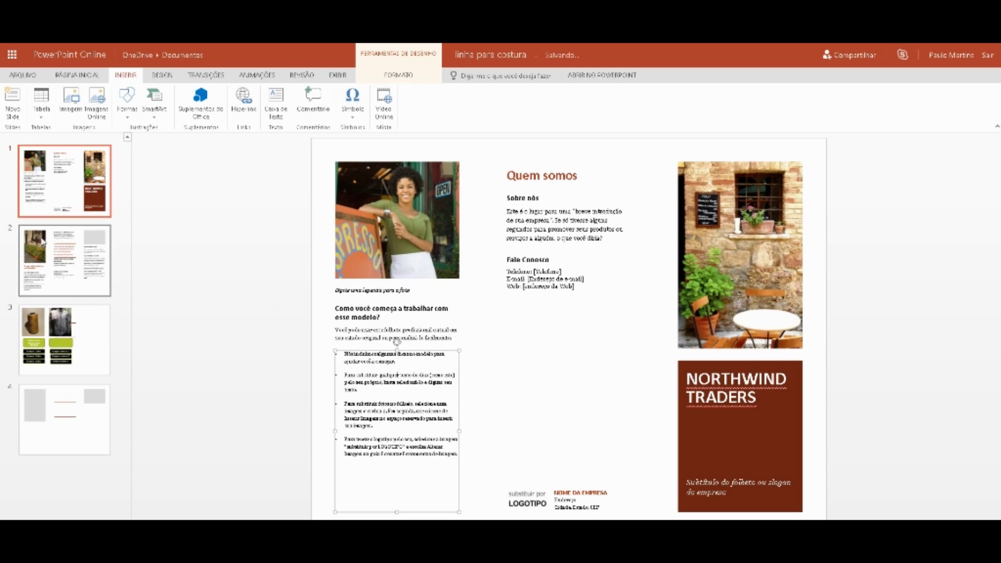
left_click(52, 252)
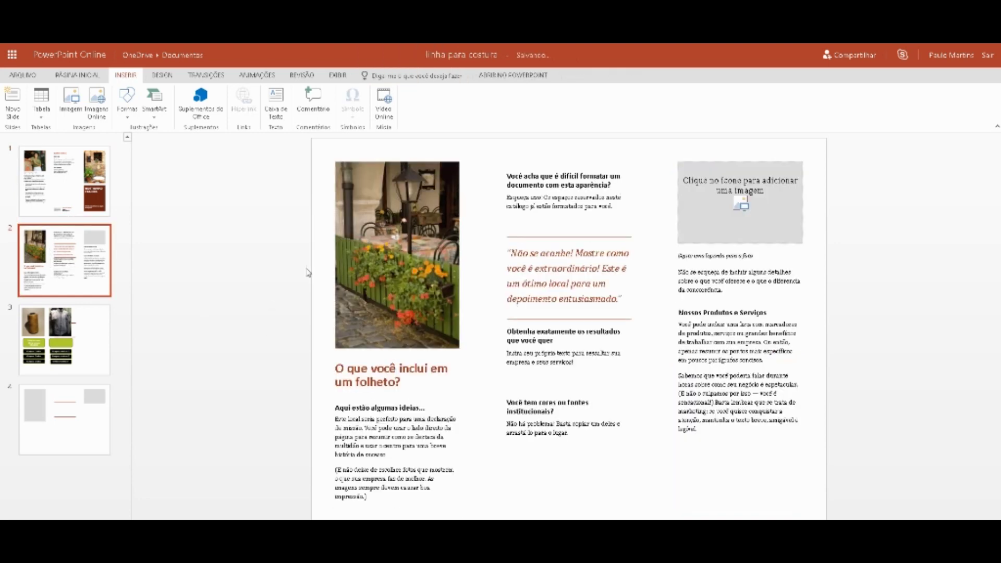
left_click(89, 348)
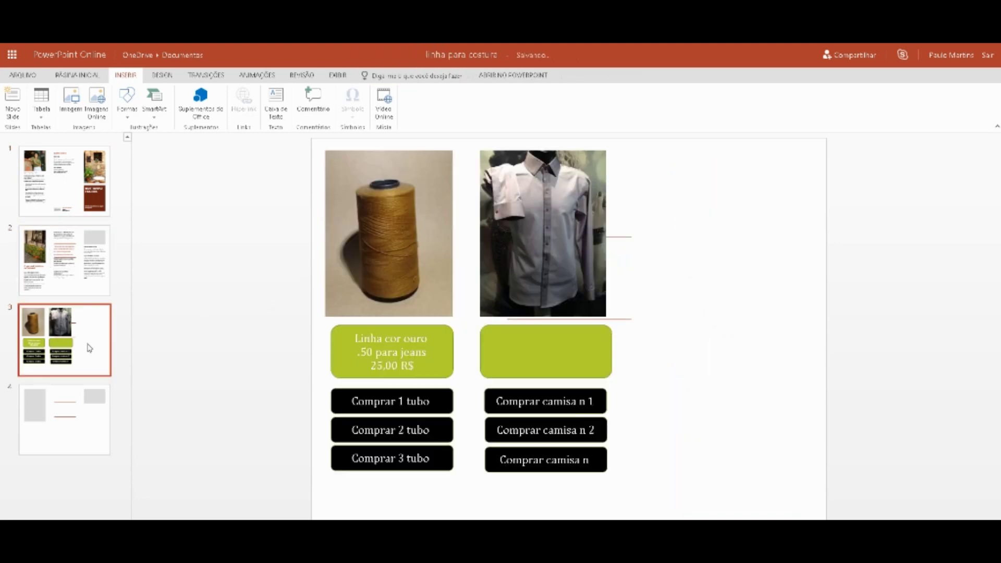